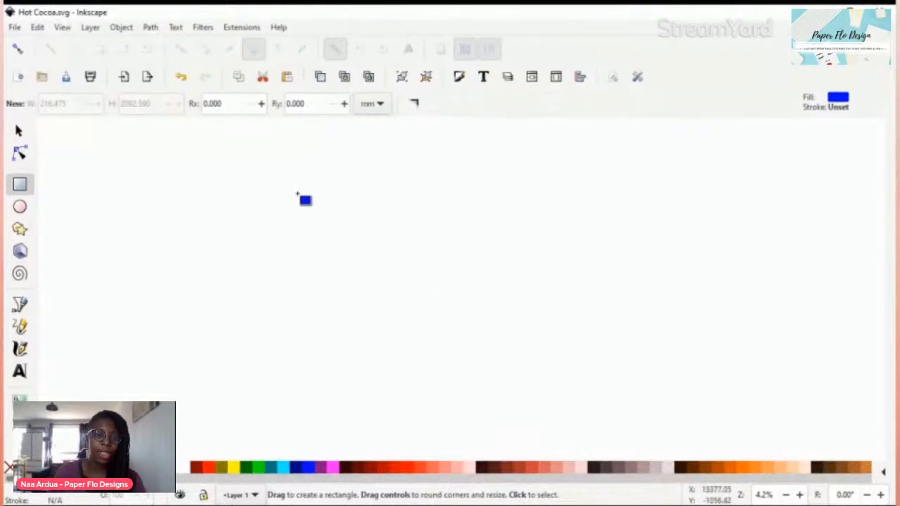
Step: Draw a blue rectangle about 1317 mm wide and 1419 mm high as the mug body
drag(288, 196, 422, 340)
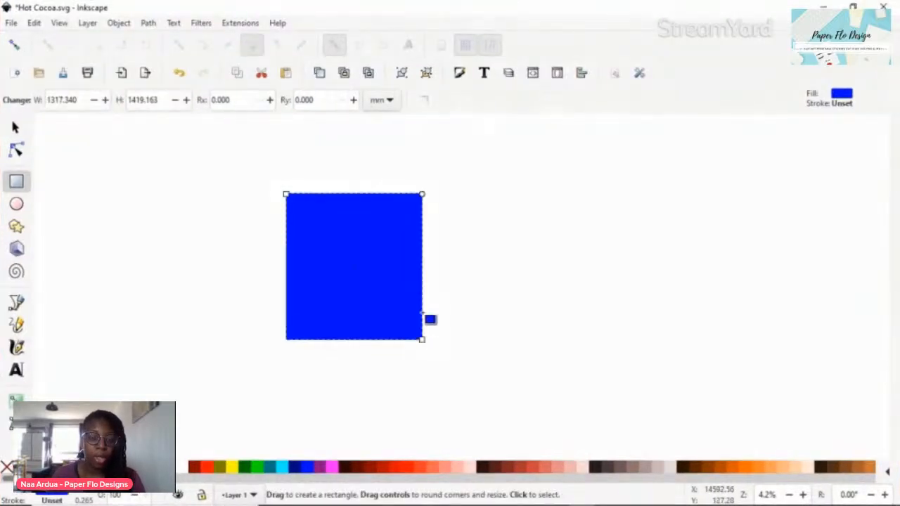
click(430, 320)
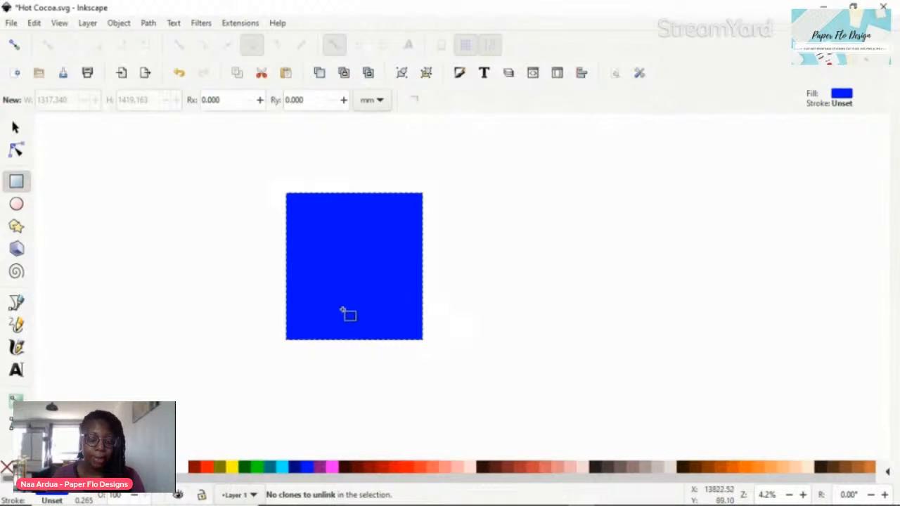
Step: Convert the rectangle to an editable path and bow its bottom and top edges downward into shallow curves
key(s)
key(n)
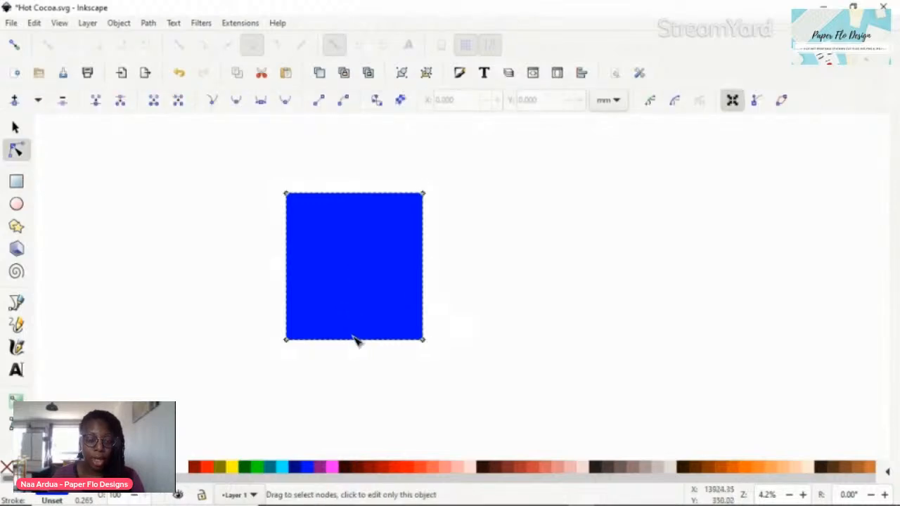
mouse_move(356, 347)
mouse_down()
mouse_move(358, 368)
mouse_move(356, 353)
mouse_up()
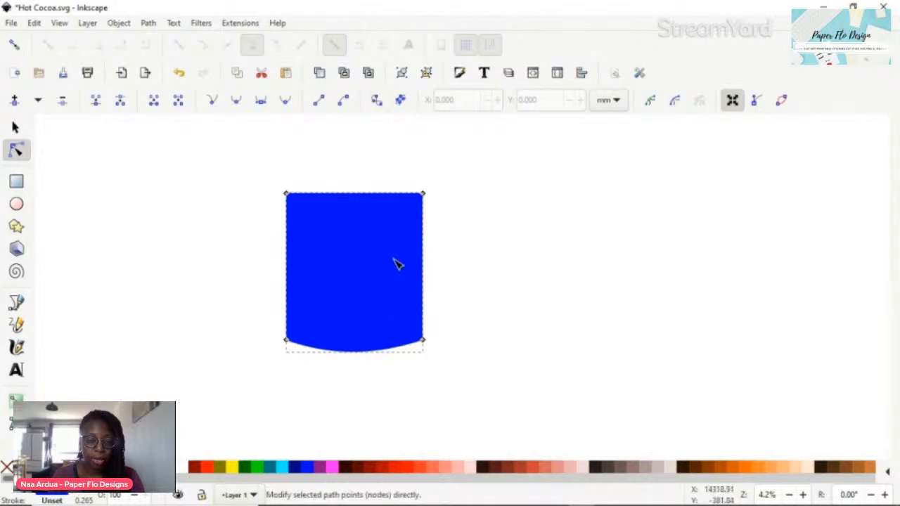
drag(357, 201, 357, 204)
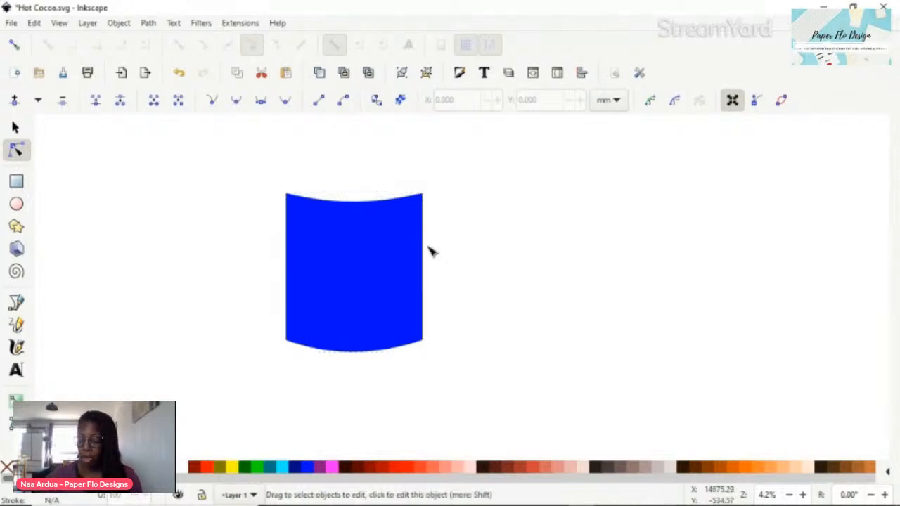
click(464, 257)
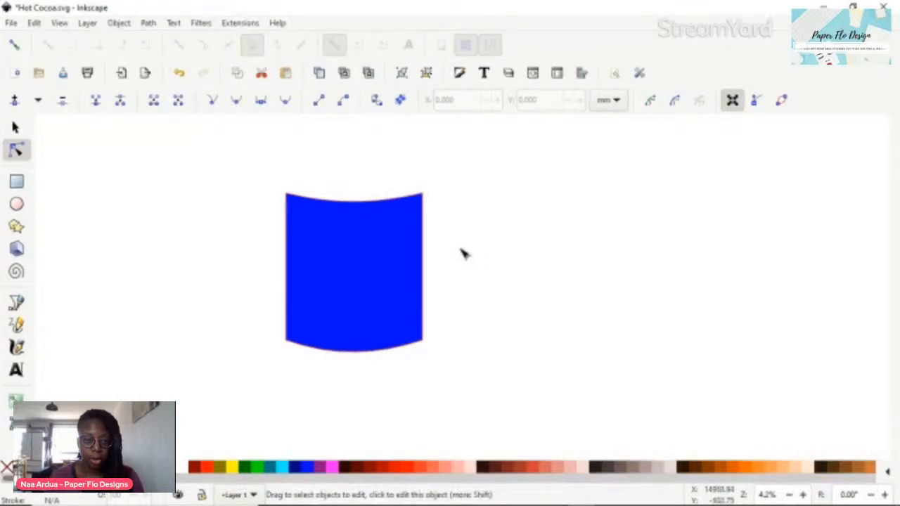
Step: Draw a light blue ellipse about 1298 × 465 mm and position it over the body's top edge as the rim
key(e)
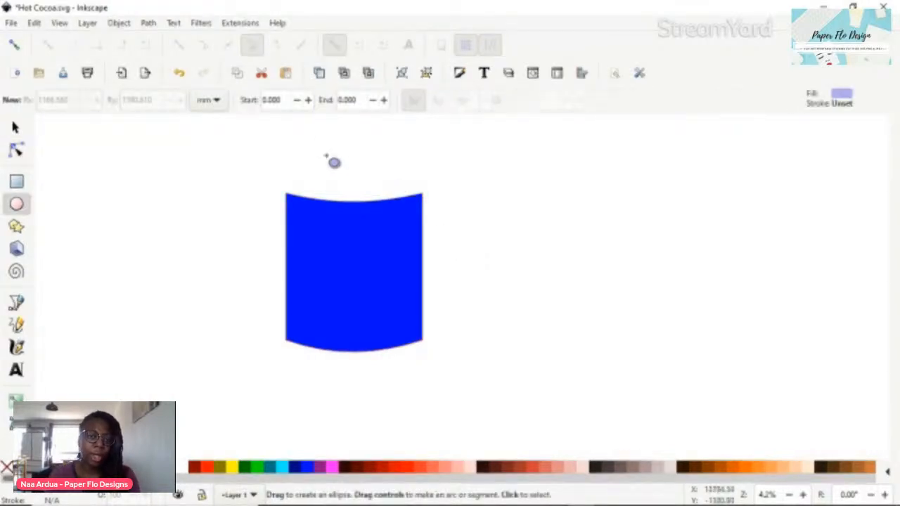
drag(301, 155, 432, 207)
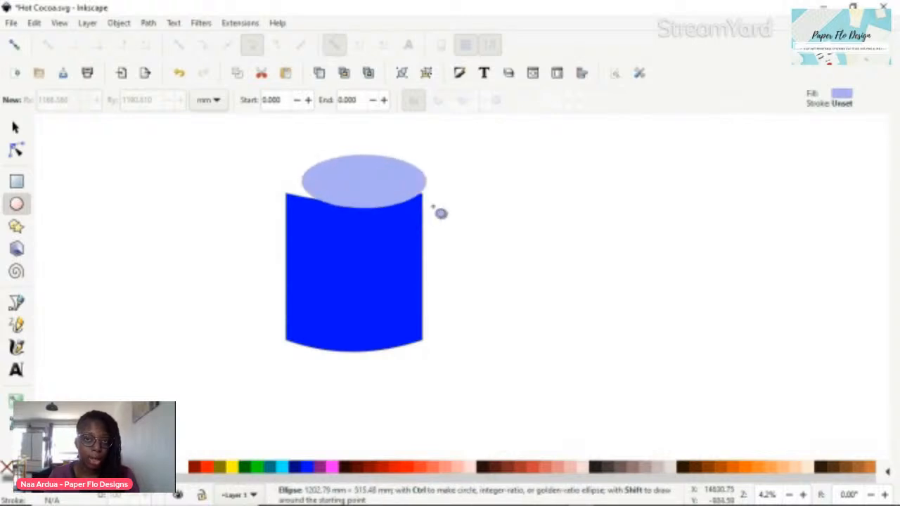
drag(440, 213, 436, 202)
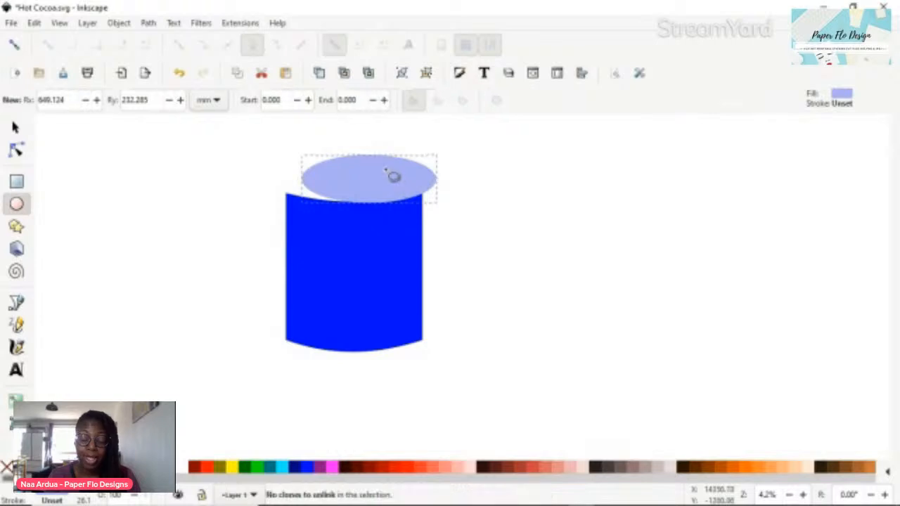
key(s)
drag(386, 181, 367, 201)
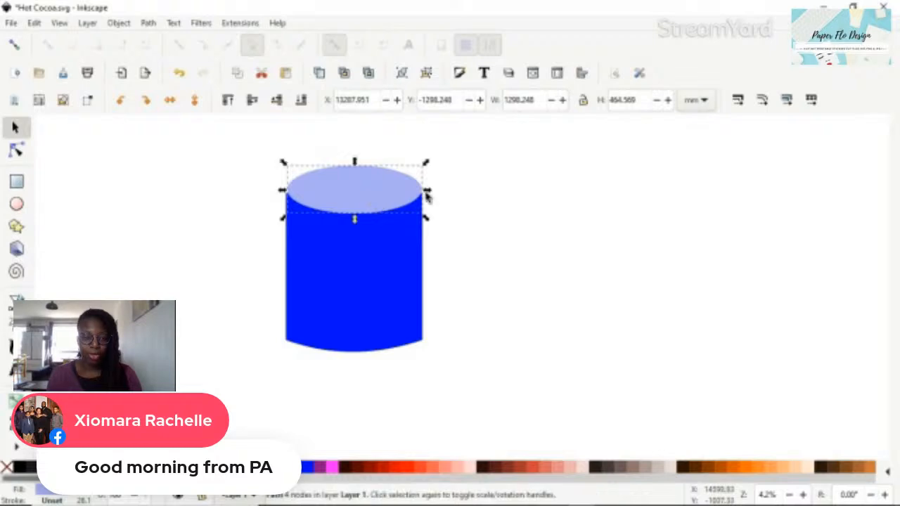
click(475, 205)
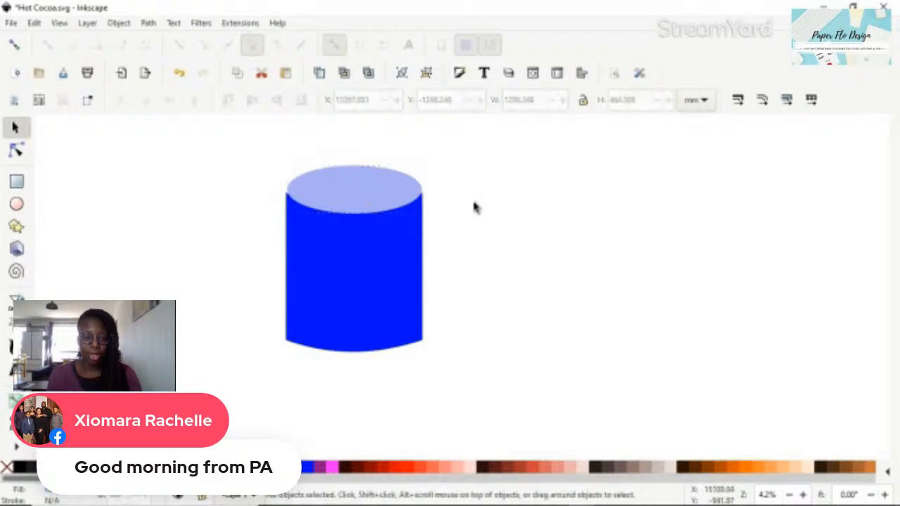
Step: Widen the ellipse to about 1368 mm, turn on node and path snapping, and snap it to the body's upper-right corner
click(419, 189)
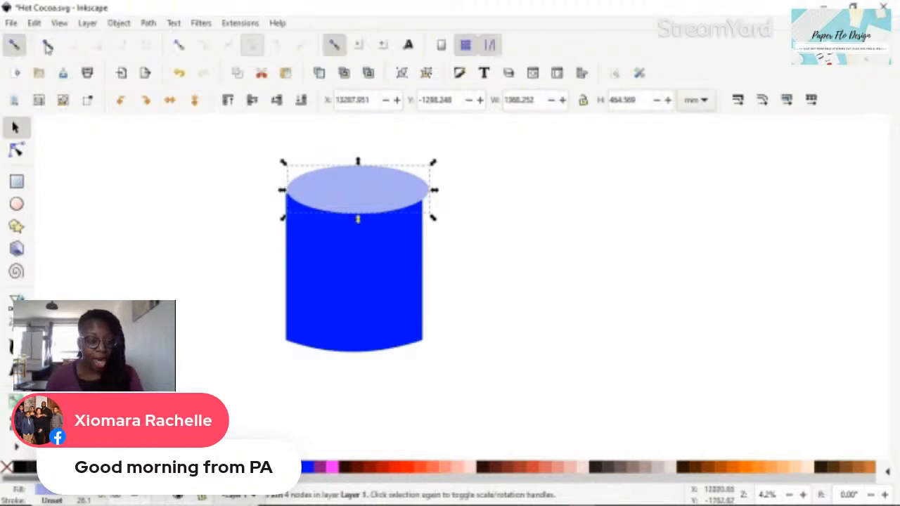
click(178, 45)
click(204, 46)
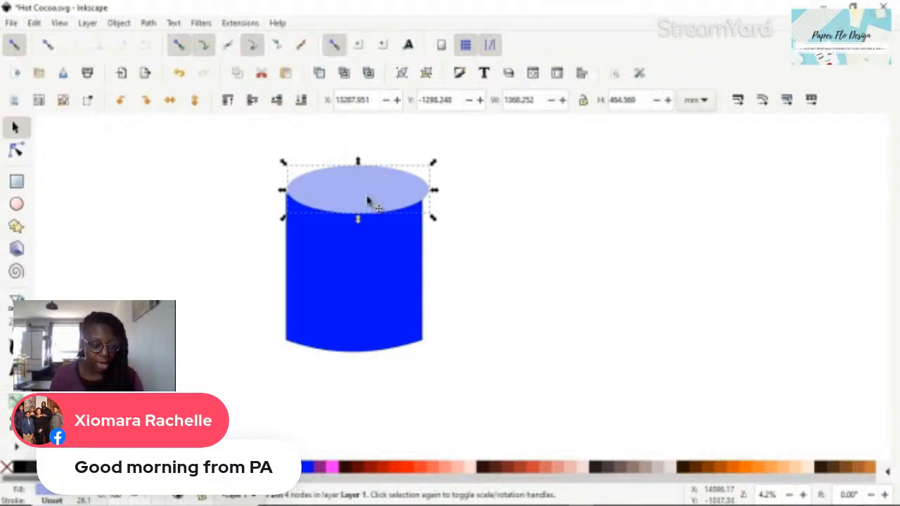
drag(367, 202, 357, 199)
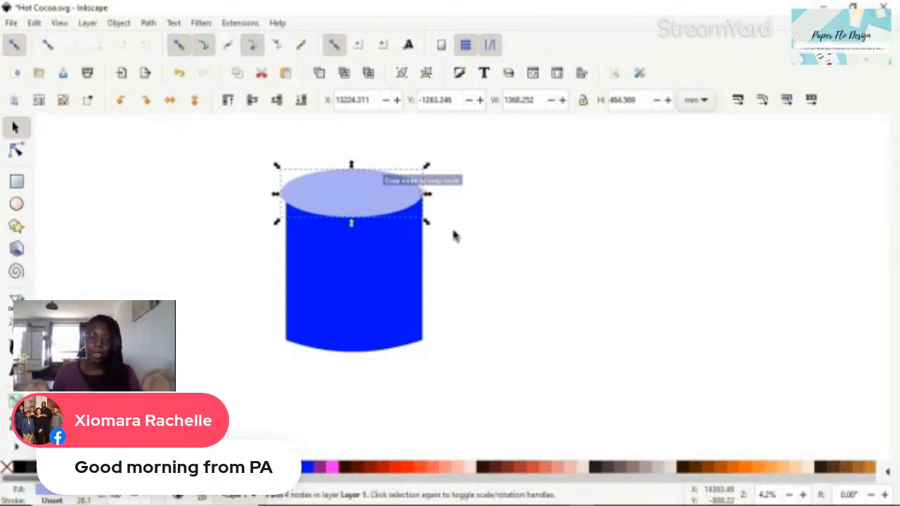
Step: Narrow the ellipse from its left side to about 1321 mm so it lines up with the body's left edge
scroll(379, 178, up, 2)
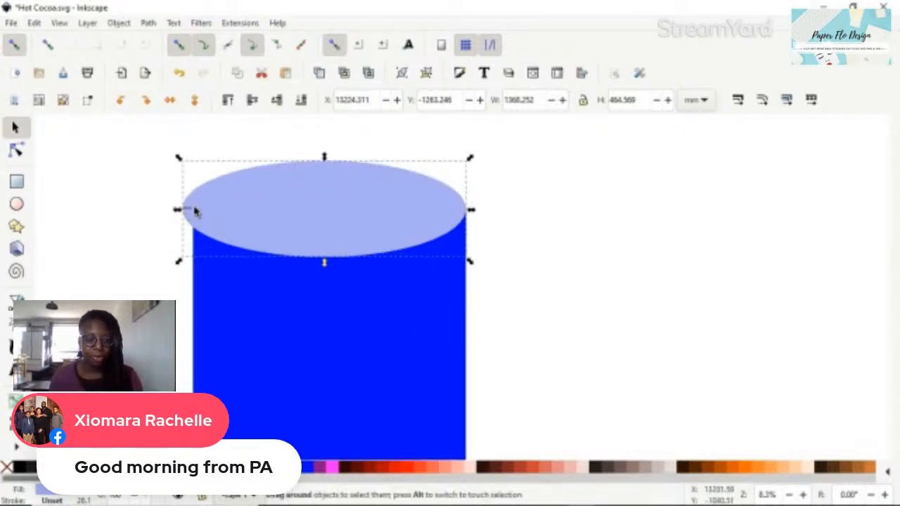
click(173, 211)
click(221, 217)
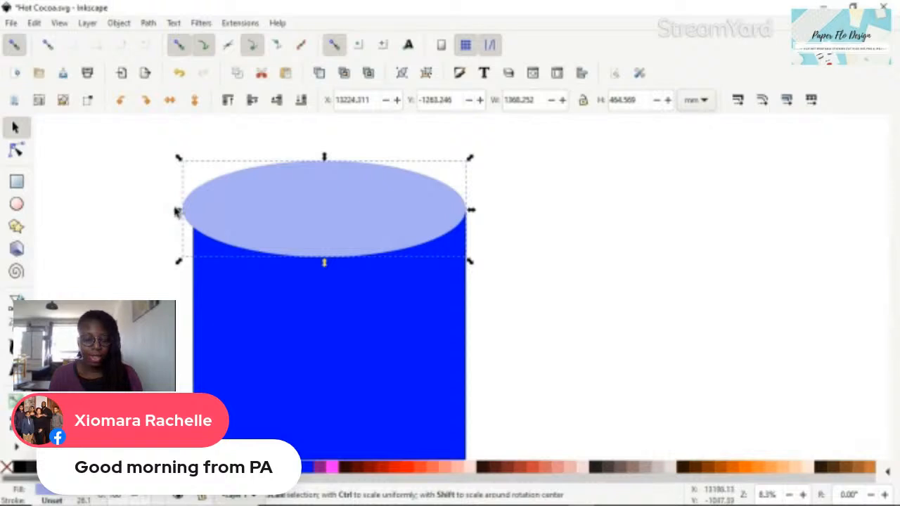
drag(177, 211, 190, 211)
click(573, 231)
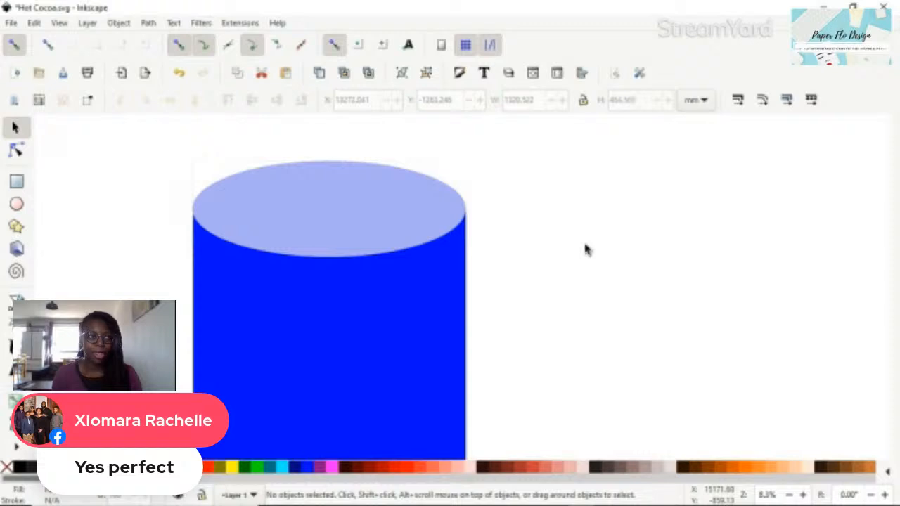
Step: Bend the body's bottom edge further down to deepen its curve
scroll(585, 246, down, 2)
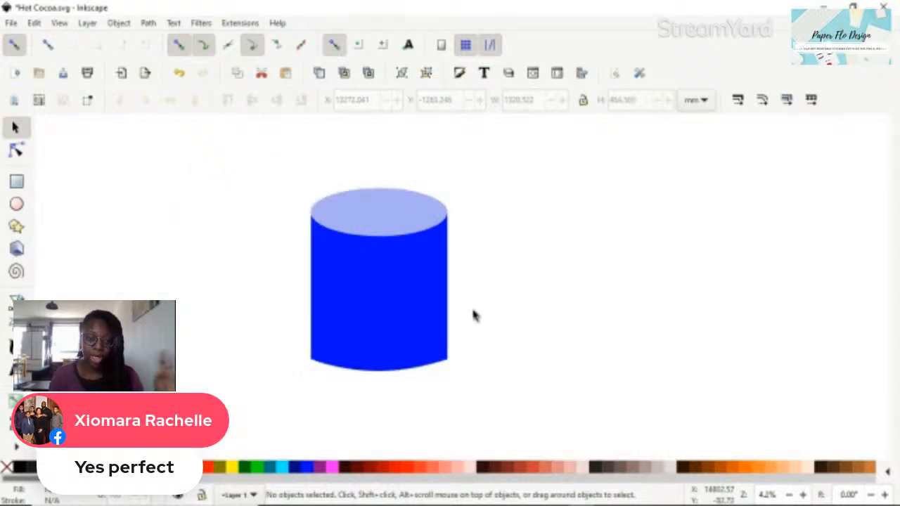
click(387, 374)
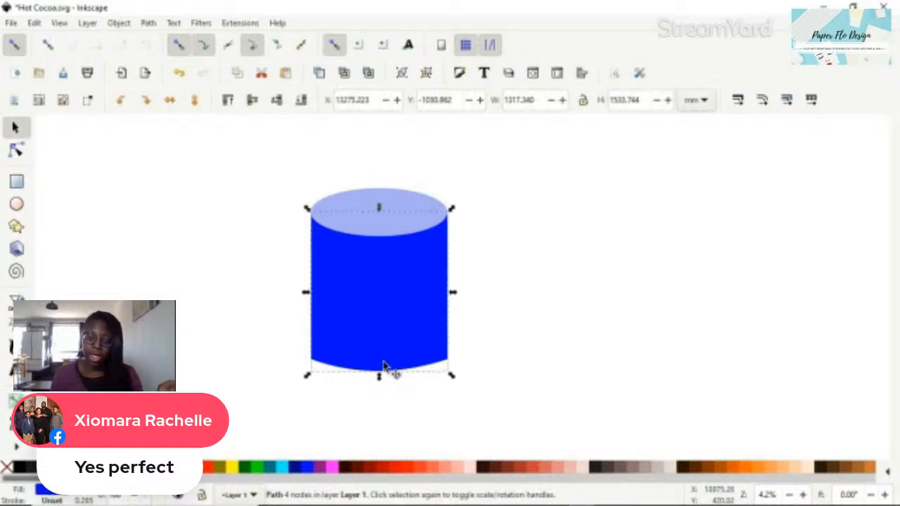
click(386, 366)
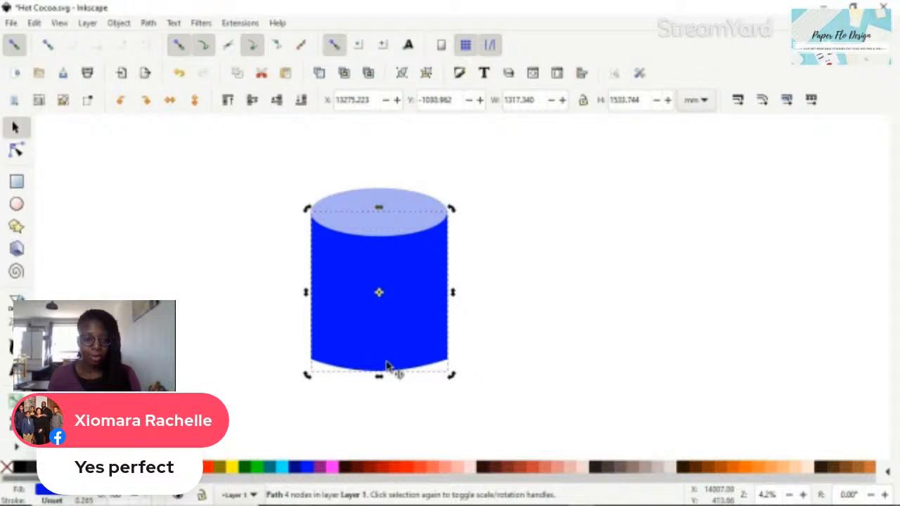
key(n)
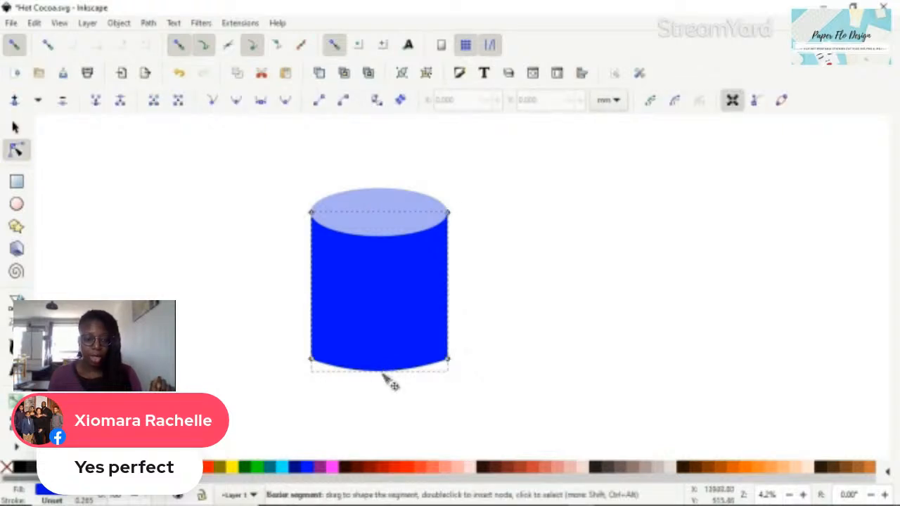
drag(385, 376, 386, 383)
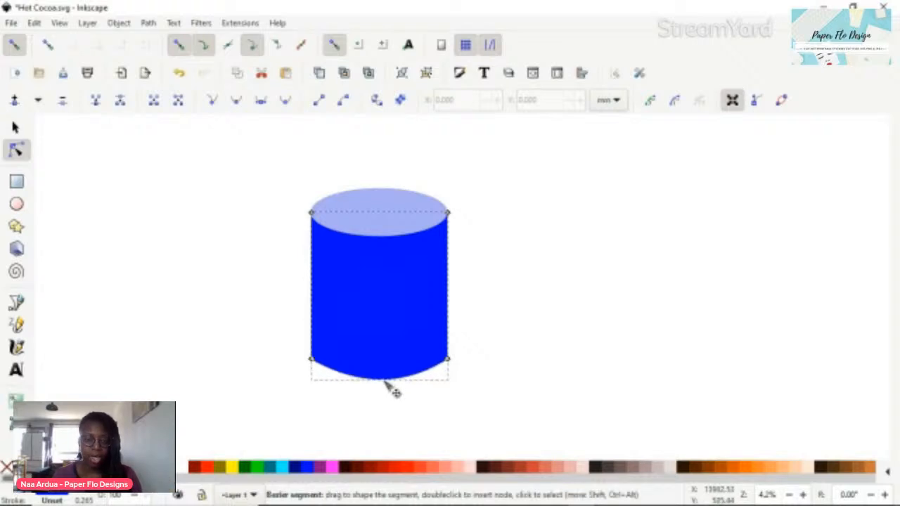
click(534, 303)
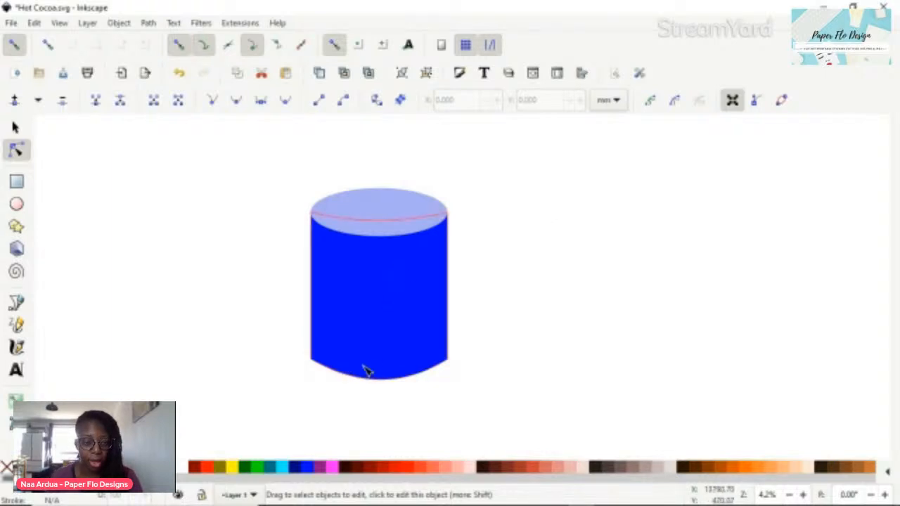
Step: Add a node on the body's left edge just above the bottom corner and shift it about 16 mm outward and upward
ctrl+scroll(358, 367, up, 1)
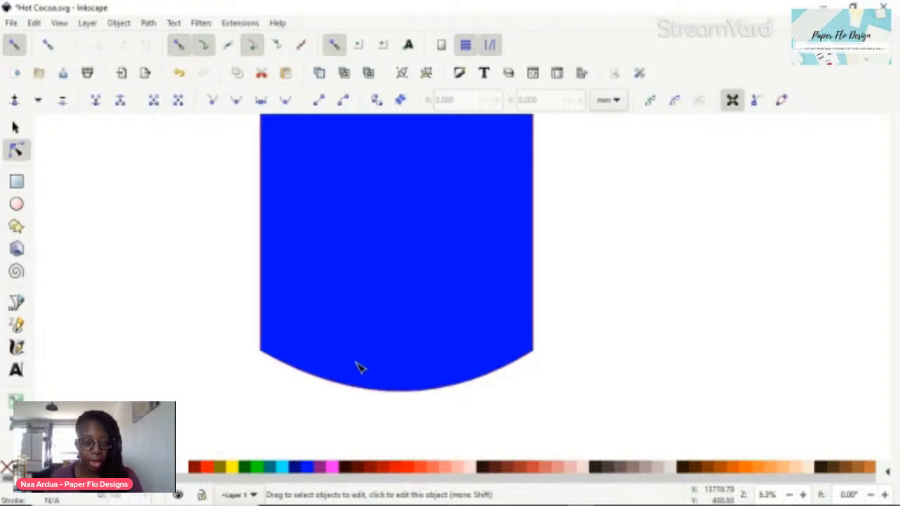
click(282, 343)
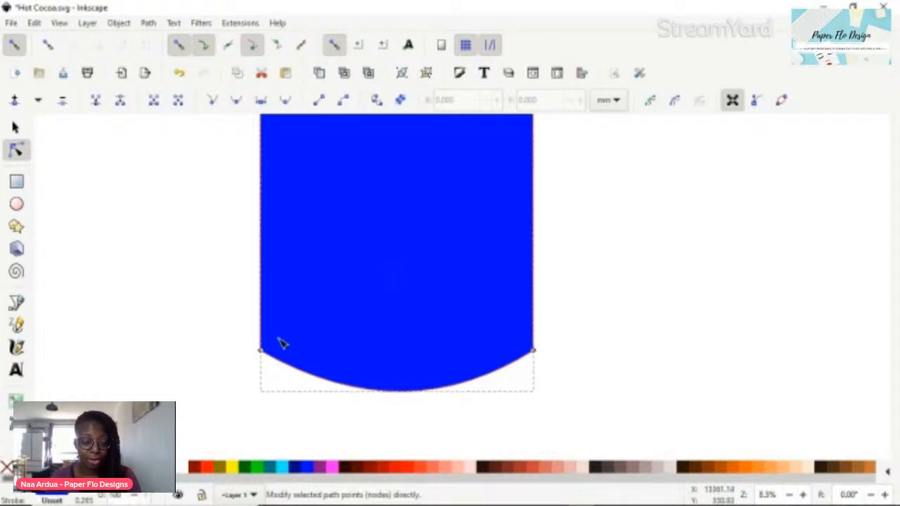
click(260, 348)
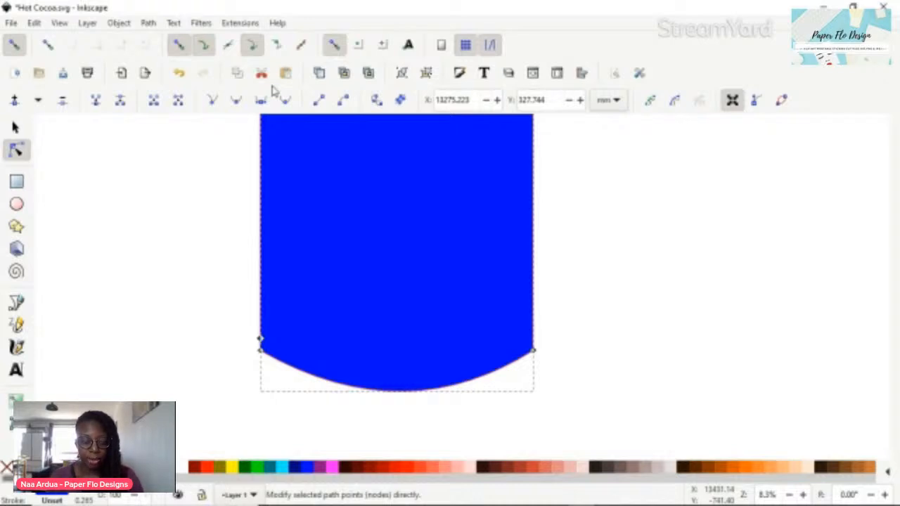
drag(260, 339, 258, 336)
click(595, 280)
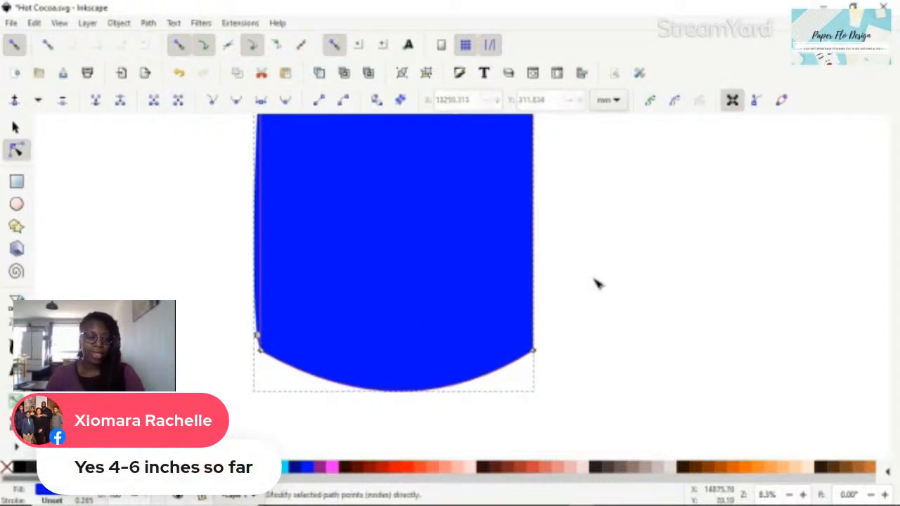
click(597, 282)
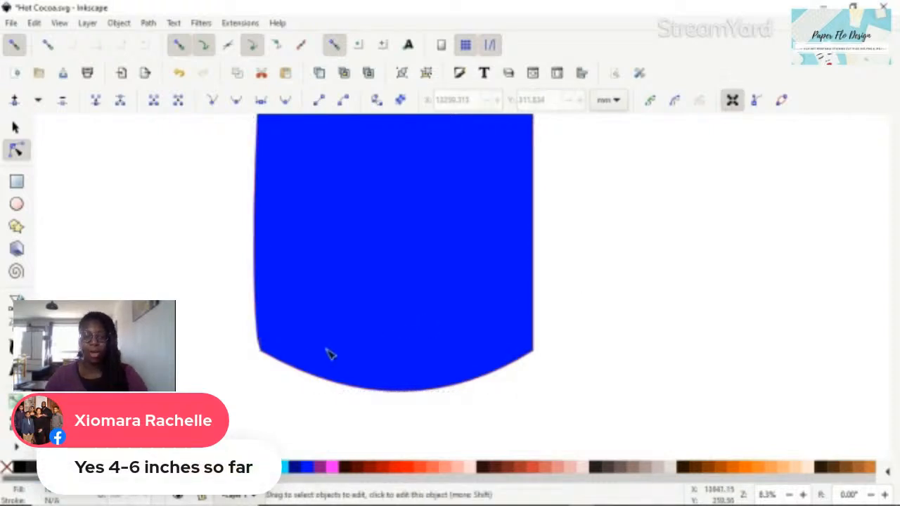
Step: Make the body's bottom-left corner node auto-smooth
click(262, 354)
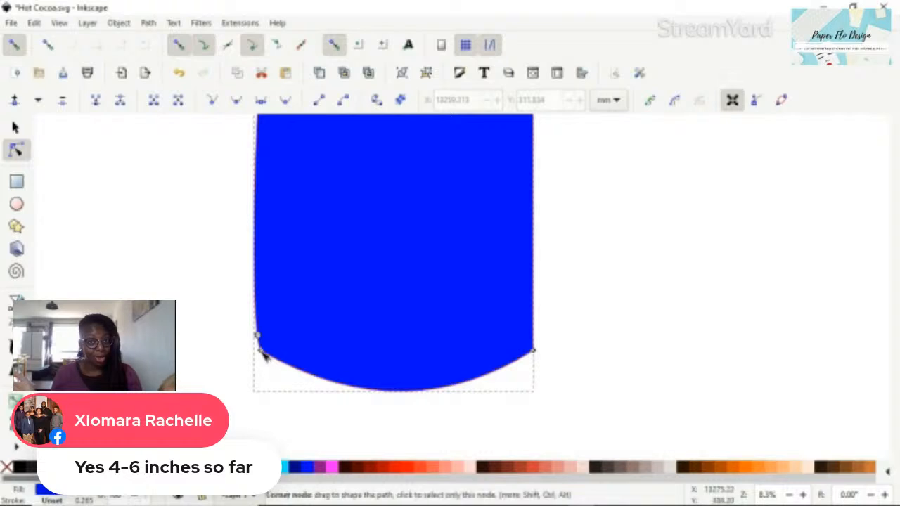
click(258, 340)
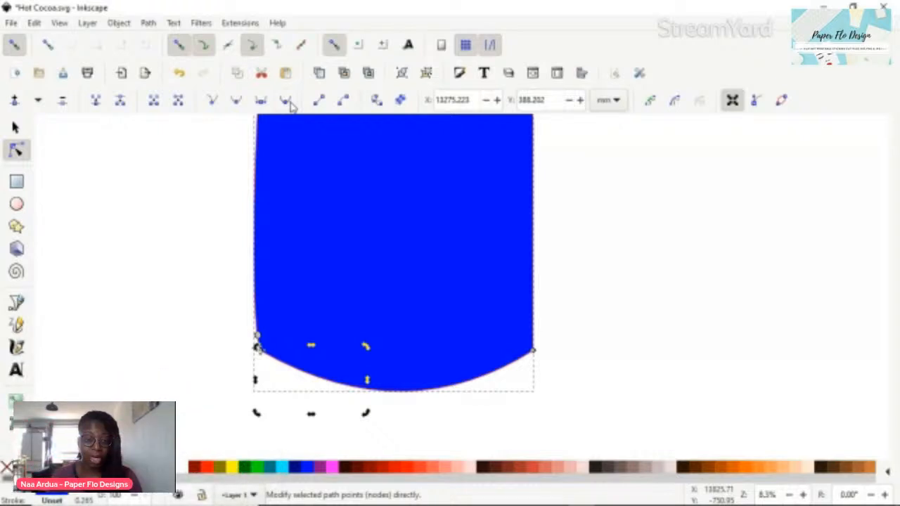
click(289, 102)
Step: Add a node on the body's right edge just above the bottom corner and make the bottom-right corner node auto-smooth
click(518, 356)
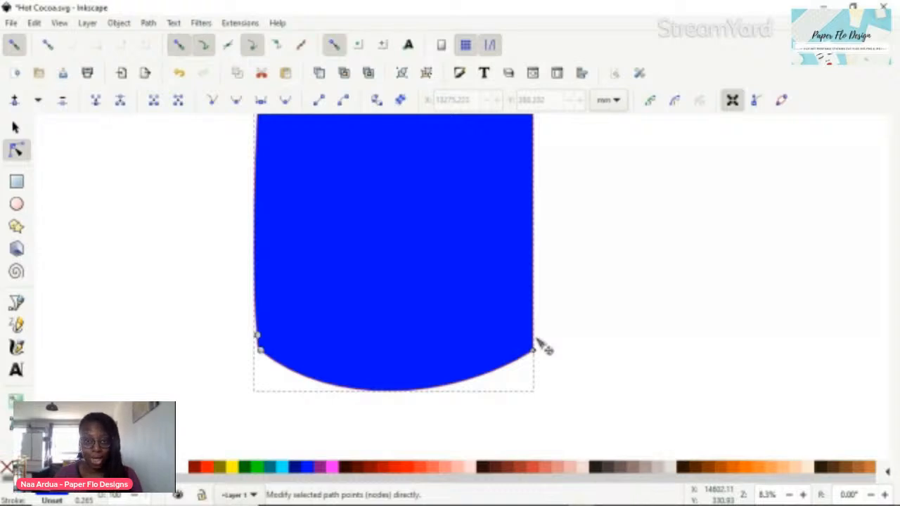
click(533, 345)
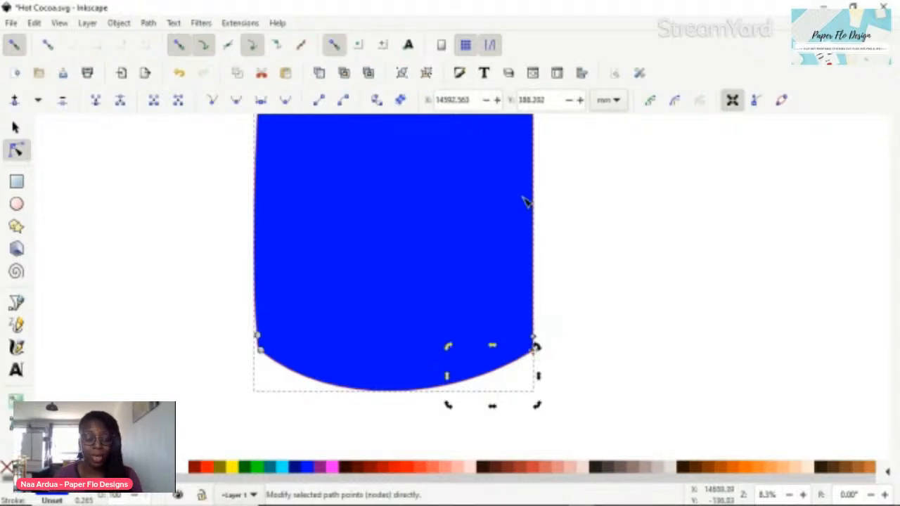
click(286, 99)
click(667, 244)
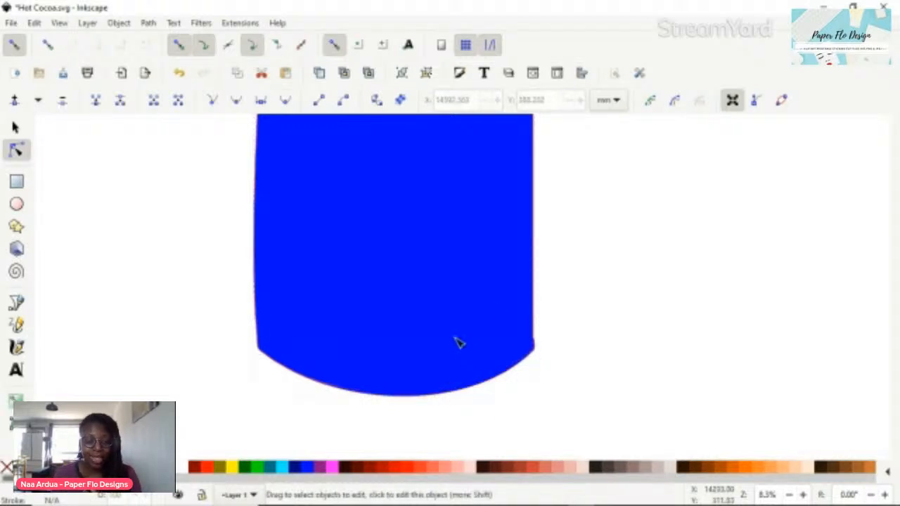
Step: Move the body's bottom-right corner node about 16 mm inward
click(513, 367)
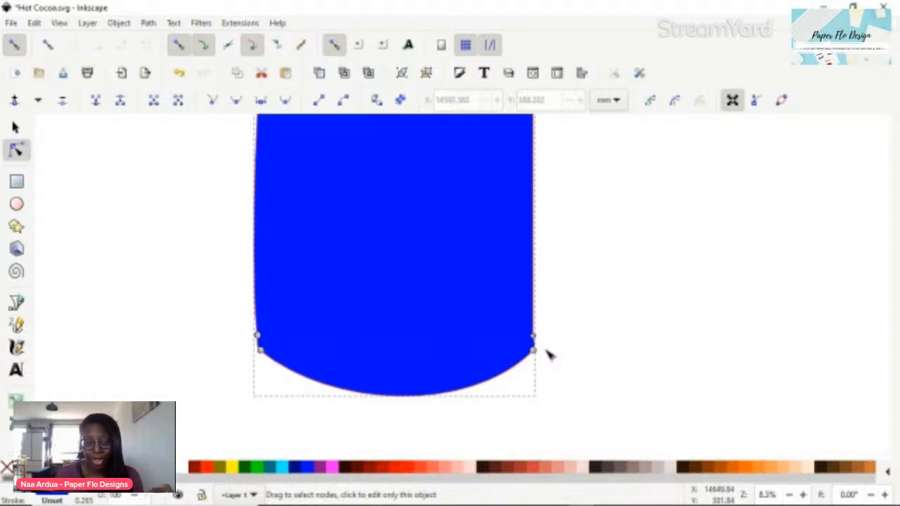
drag(533, 350, 529, 351)
click(646, 289)
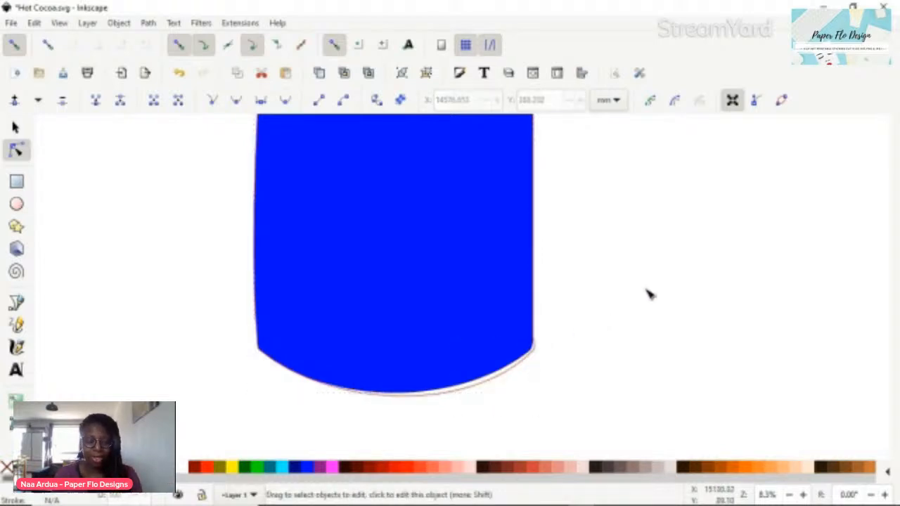
Step: Examine the mug's overall proportions and the nodes at the body's rounded bottom corners
scroll(656, 283, down, 2)
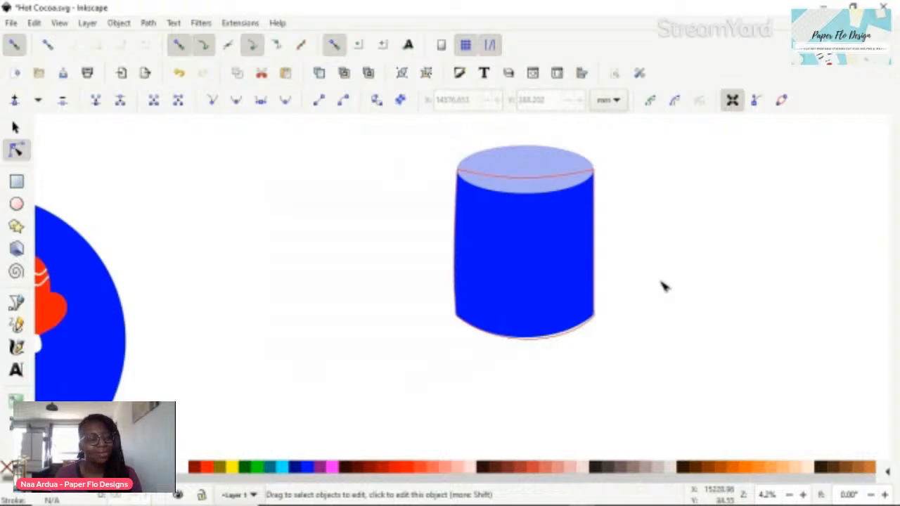
drag(661, 279, 554, 289)
scroll(585, 279, up, 4)
scroll(612, 308, down, 2)
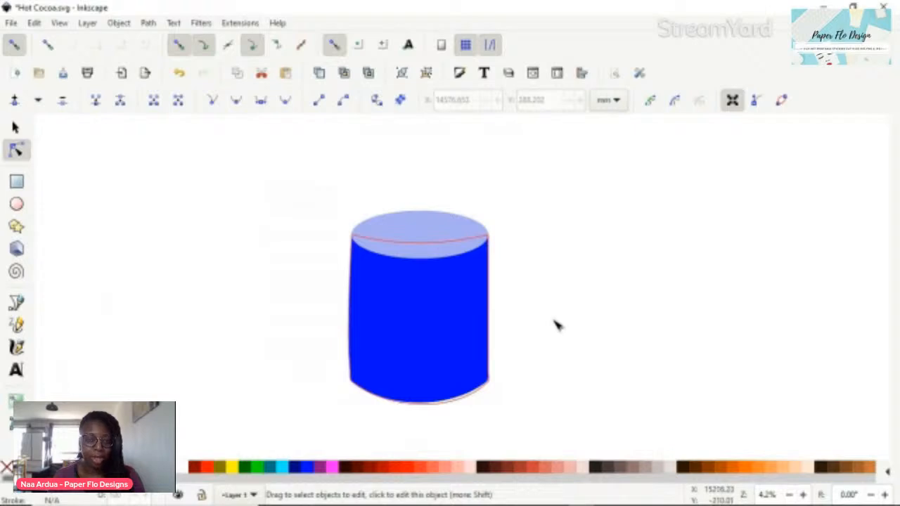
scroll(555, 325, up, 2)
scroll(549, 325, down, 2)
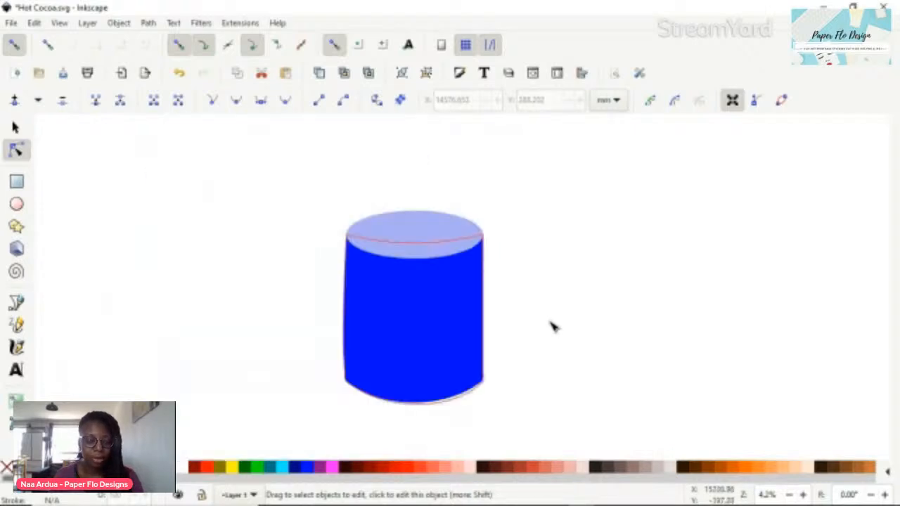
drag(552, 322, 537, 298)
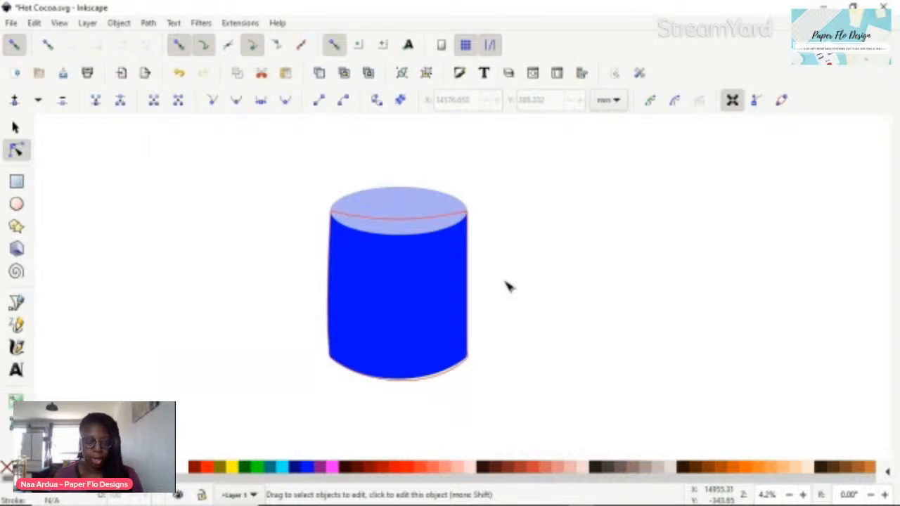
key(s)
click(357, 367)
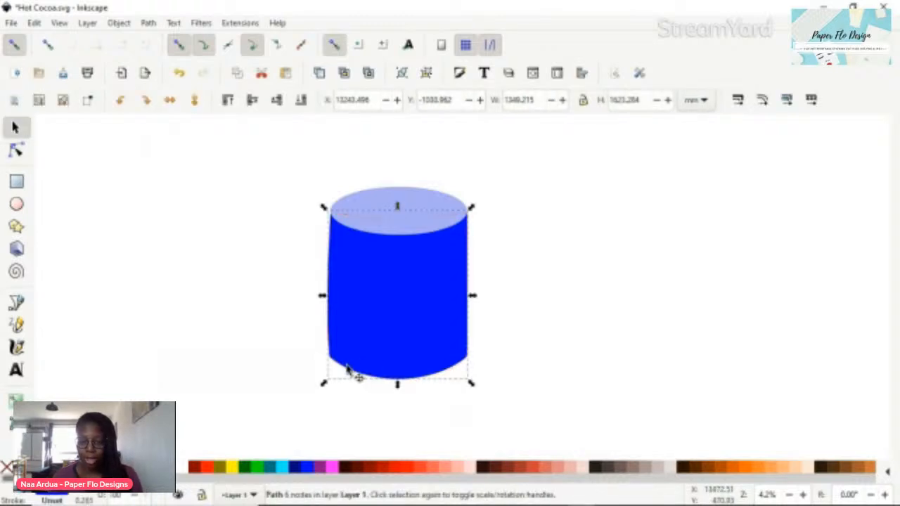
click(346, 362)
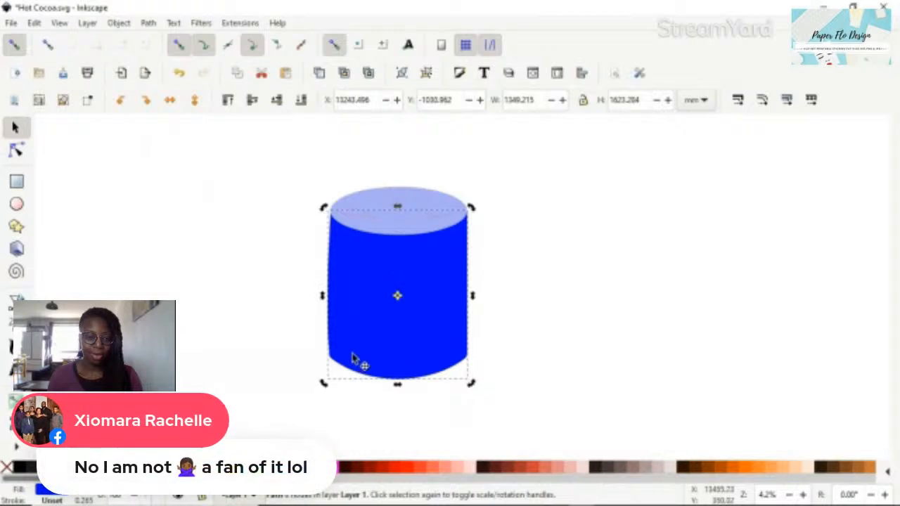
click(342, 357)
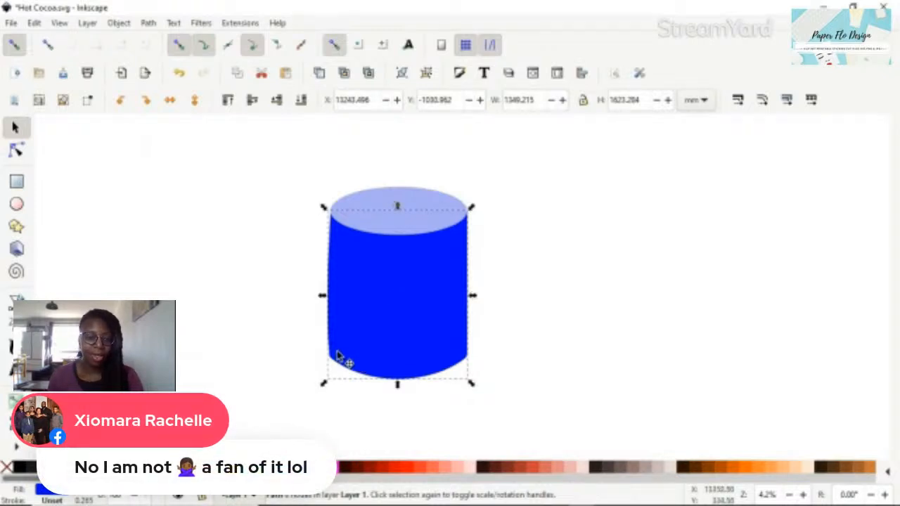
click(342, 357)
key(n)
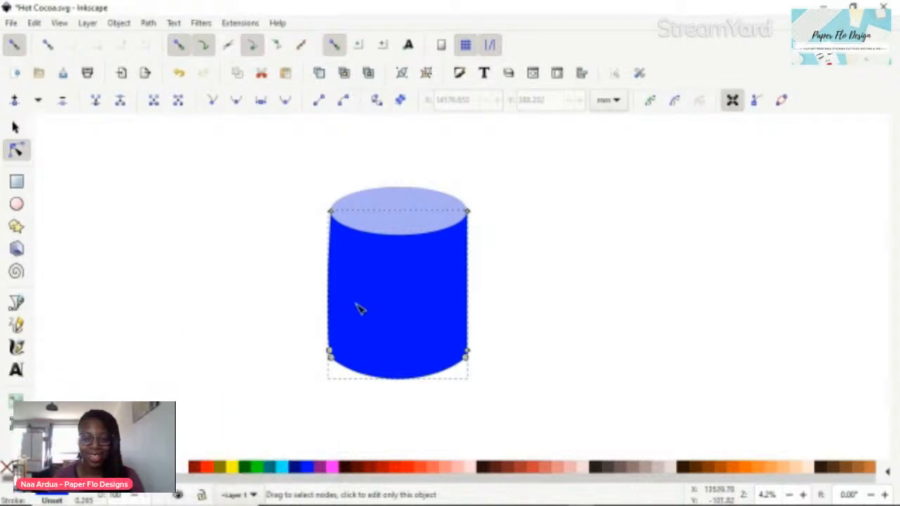
click(673, 250)
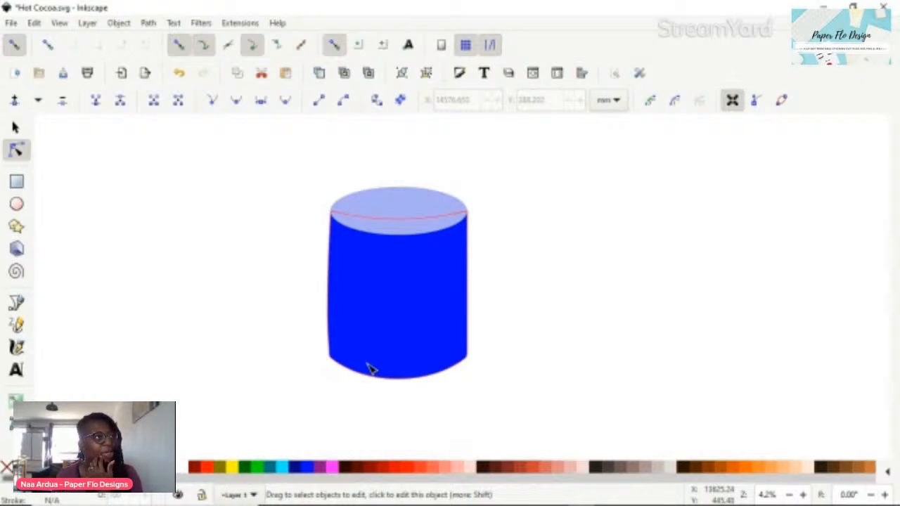
Step: Duplicate the light-blue rim ellipse and place the copy beside the mug, just beyond the body's right edge
click(428, 204)
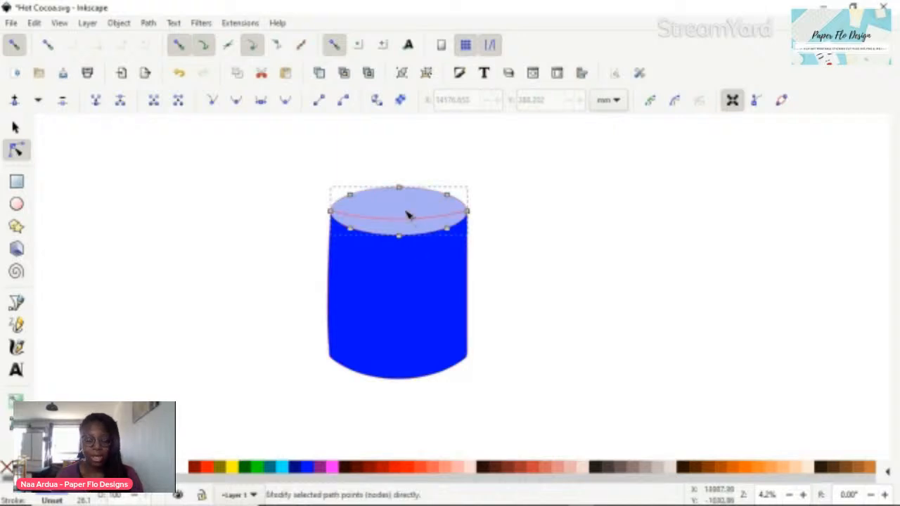
key(s)
drag(363, 223, 492, 246)
click(544, 250)
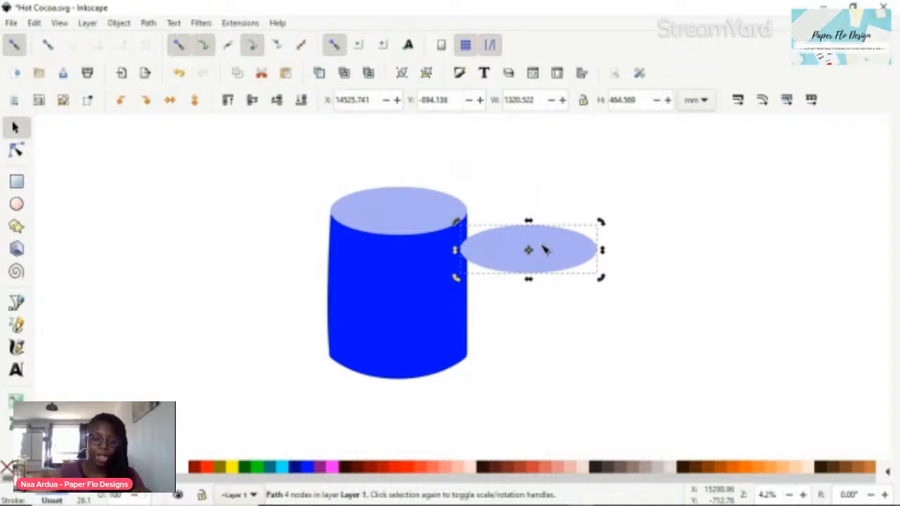
Step: Pull the ellipse copy's bottom-middle node upward to form an arch and rotate the shape 90° clockwise
key(n)
drag(529, 273, 528, 247)
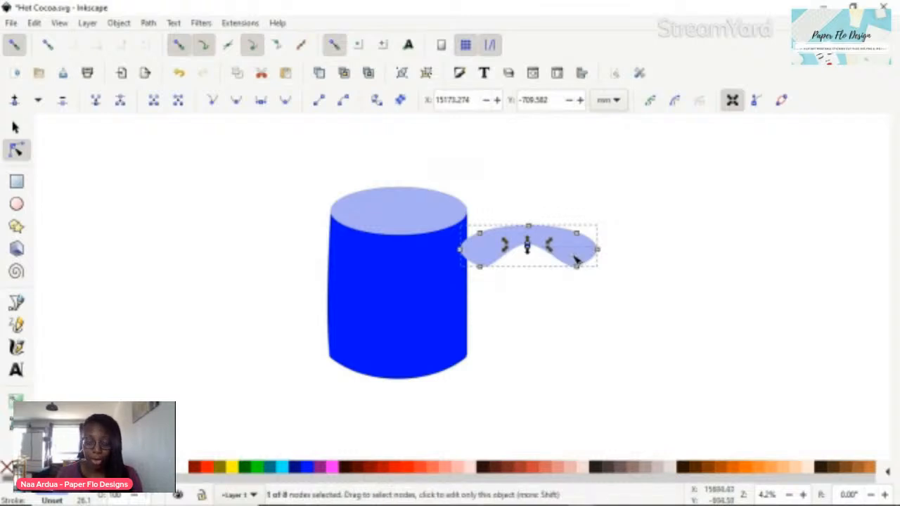
key(s)
click(576, 261)
drag(598, 268, 568, 358)
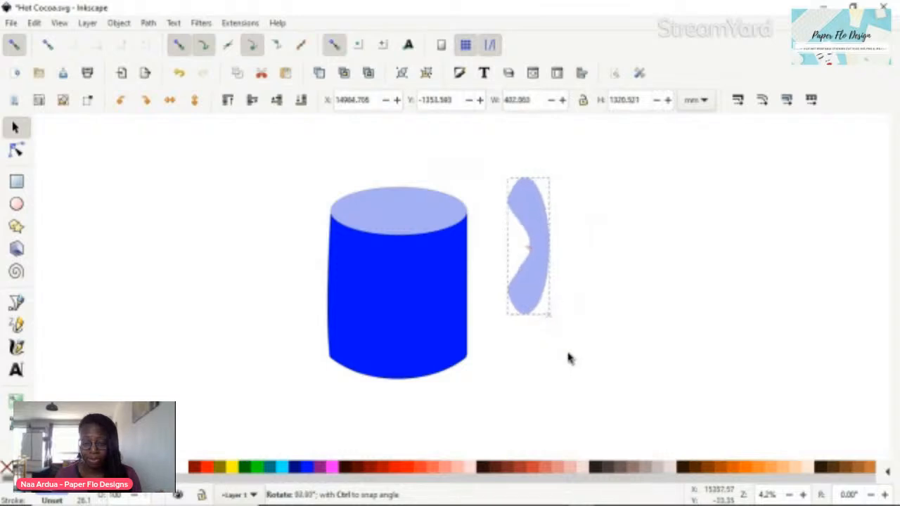
Step: Remove the handle's three outer-edge nodes between its ends and move the inner middle node about 216 mm outward
key(n)
drag(550, 253, 572, 251)
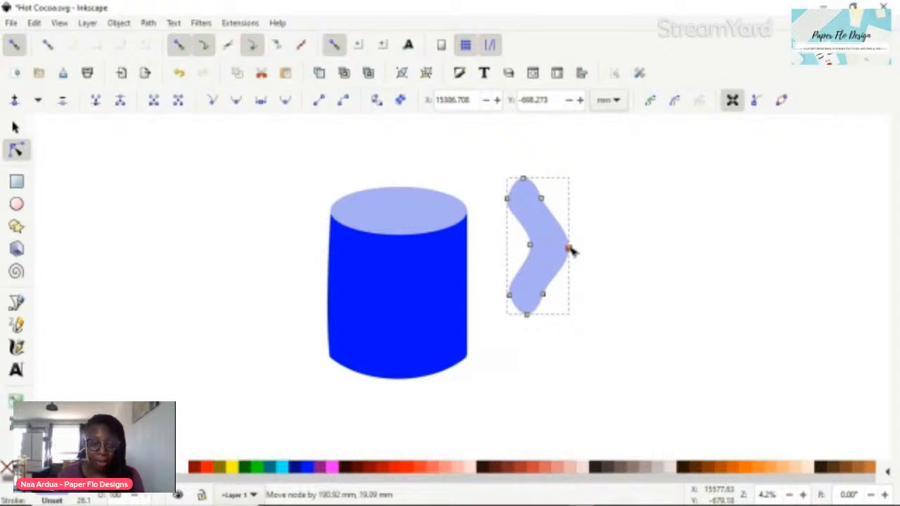
drag(572, 252, 563, 251)
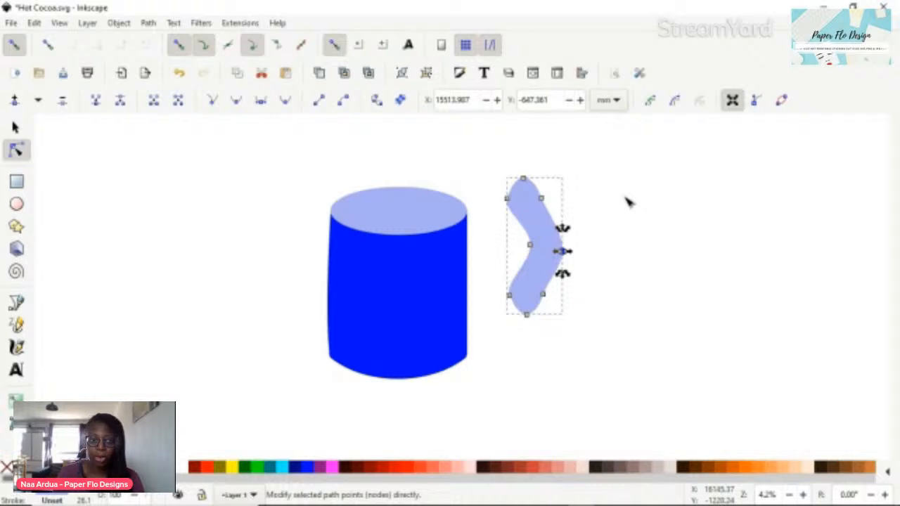
key(Delete)
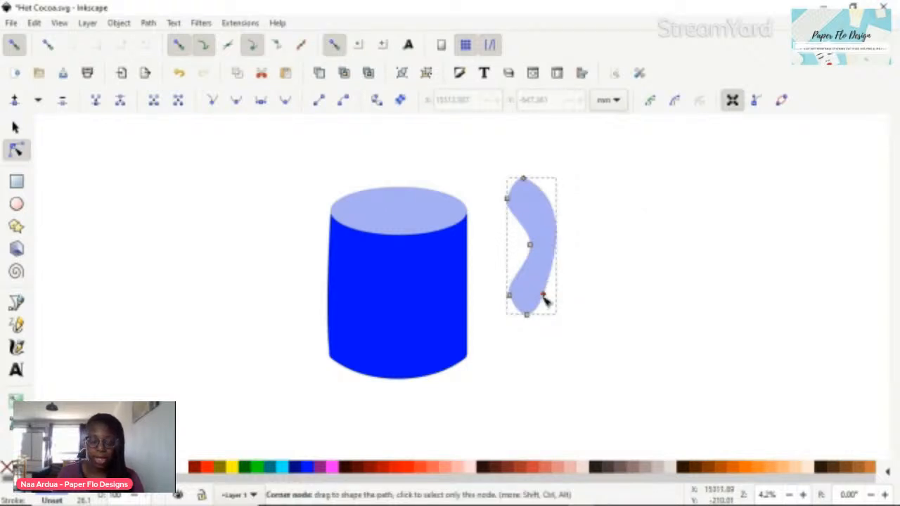
drag(546, 301, 555, 252)
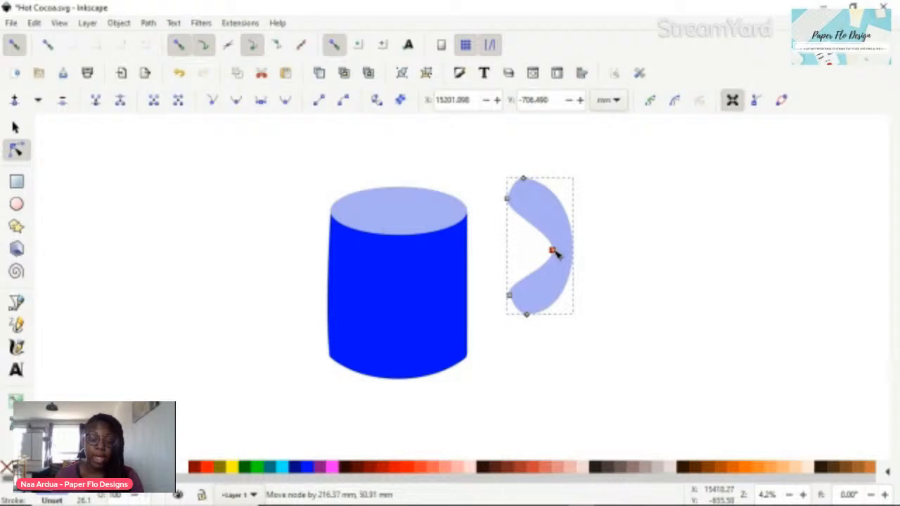
Step: Add a node above and below the middle of the handle's inner edge and pull both outward to widen the opening
double_click(535, 228)
drag(534, 227, 544, 213)
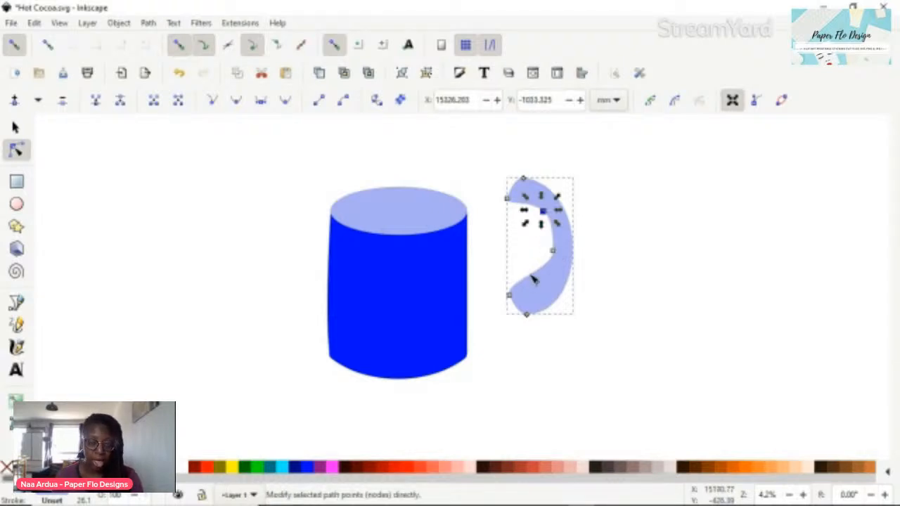
double_click(532, 276)
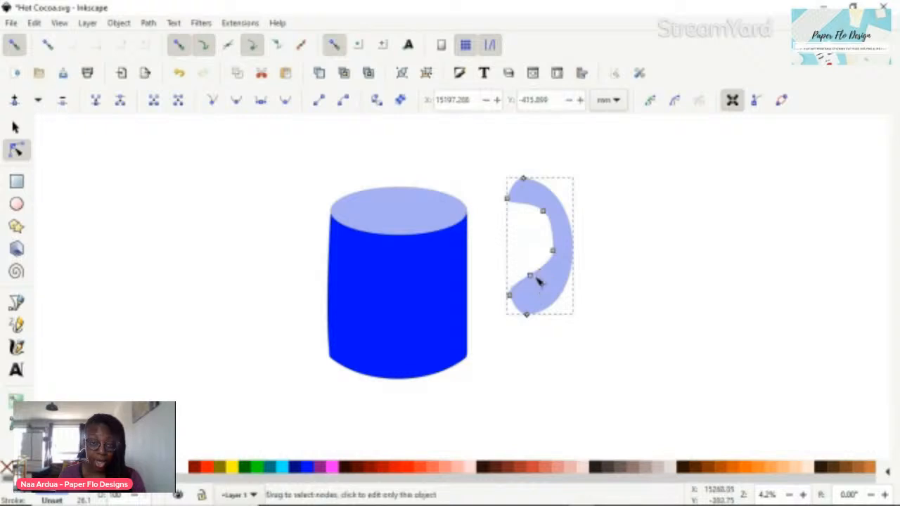
drag(533, 276, 542, 290)
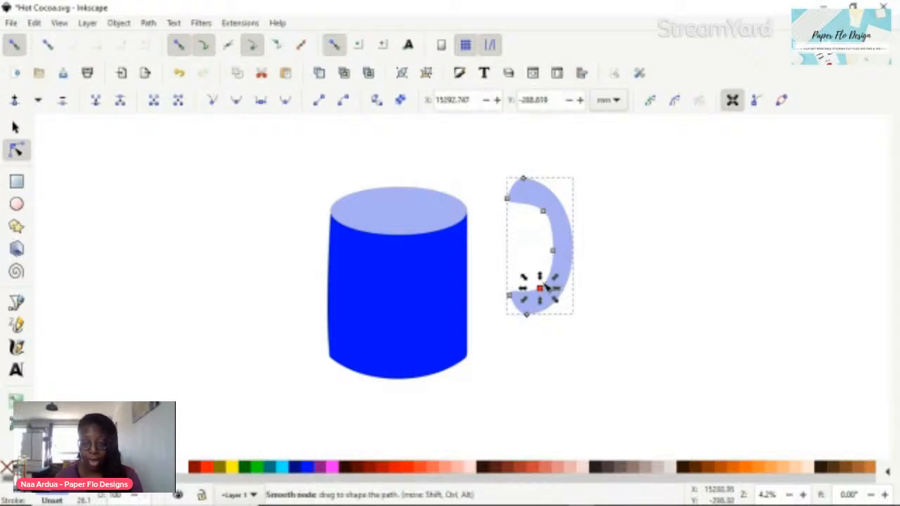
click(626, 232)
Step: Raise the handle's top node slightly, add a node midway along its outer edge and shift that node slightly outward
mouse_move(524, 180)
mouse_down()
mouse_move(515, 182)
mouse_move(525, 175)
mouse_up()
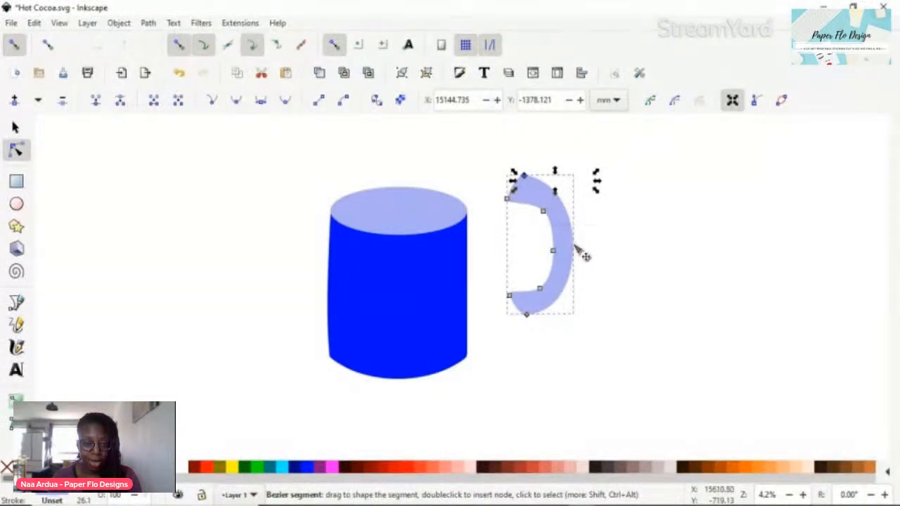
double_click(574, 245)
drag(574, 245, 577, 248)
click(627, 240)
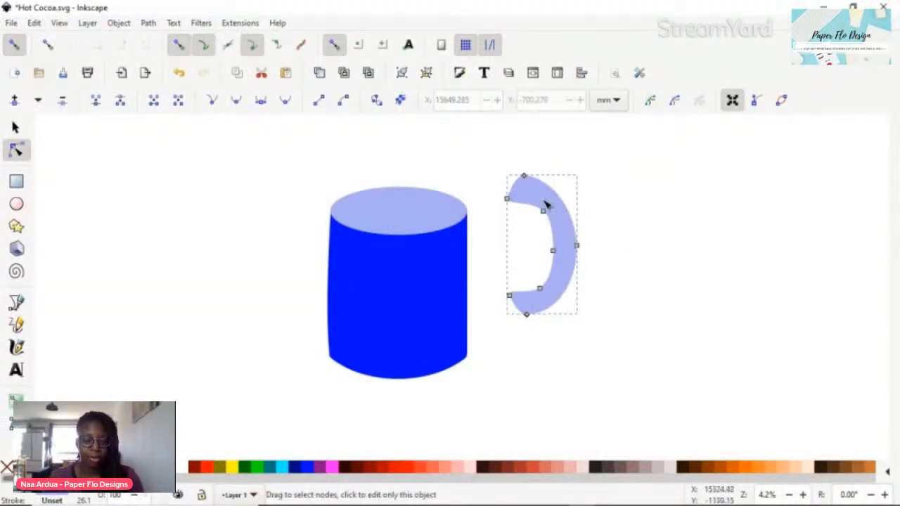
Step: Move the handle onto the mug's right edge and resize it to about 673 mm wide and 1165 mm high
key(s)
drag(531, 195, 493, 273)
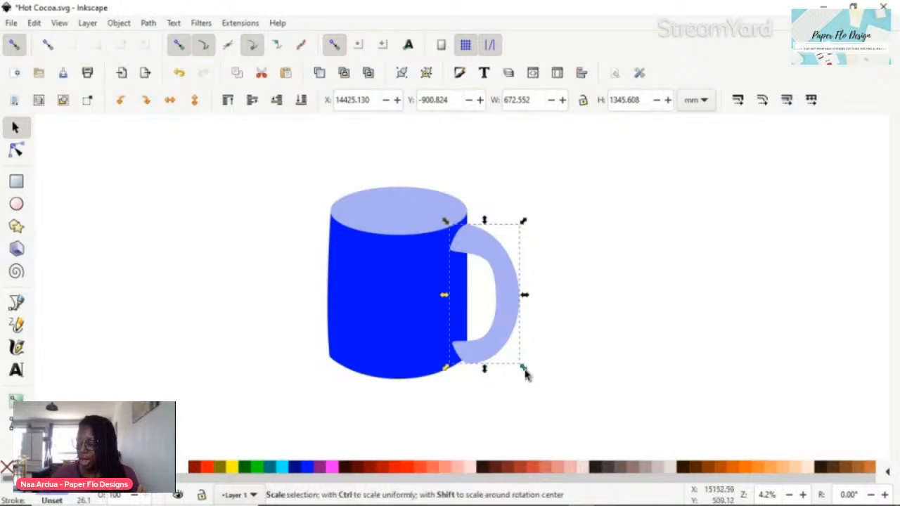
drag(523, 370, 515, 354)
click(735, 266)
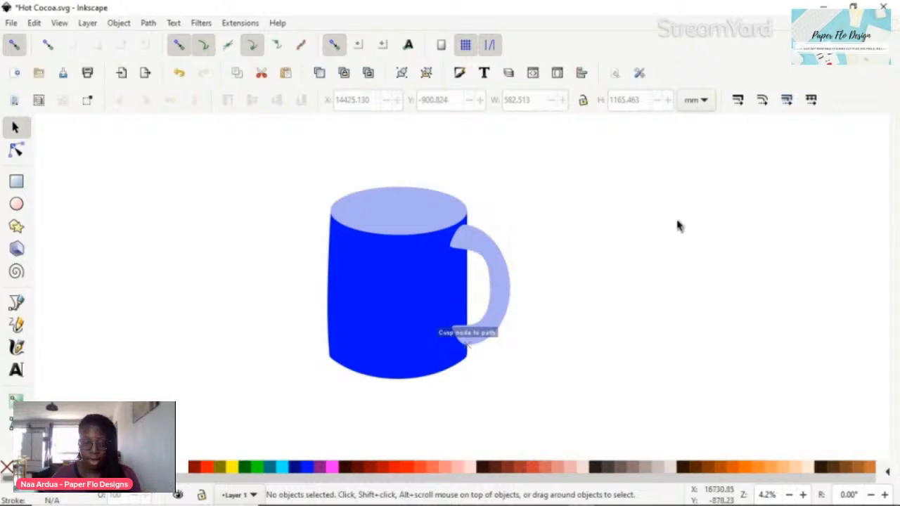
drag(504, 300, 532, 293)
click(567, 267)
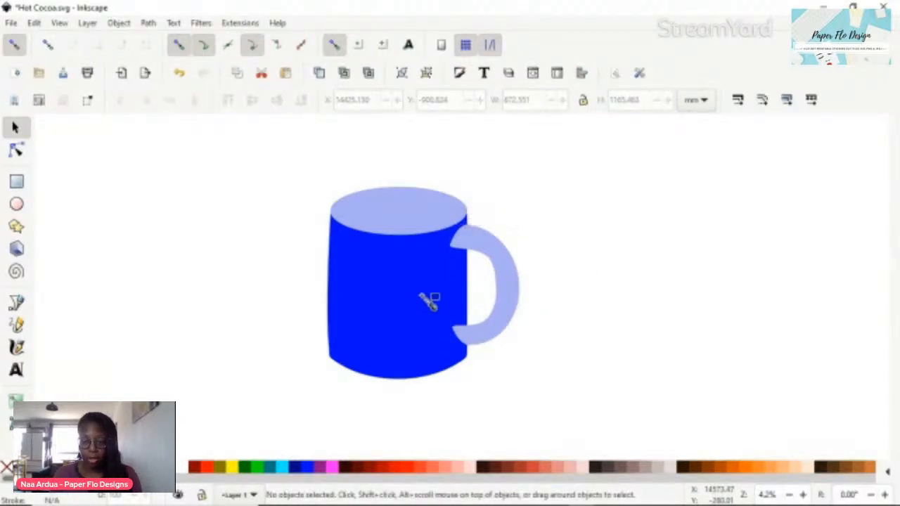
Step: Fill the handle with the mug body's blue, #0000ff, using the color picker
key(d)
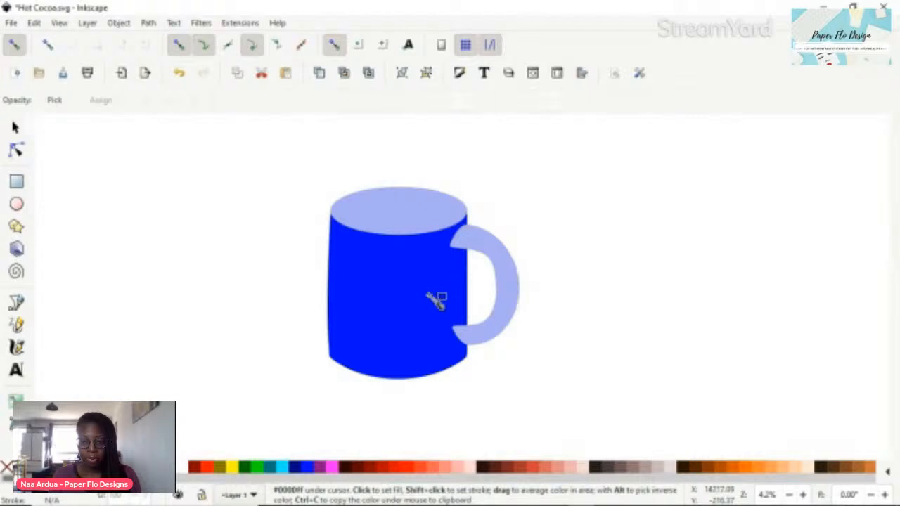
click(414, 296)
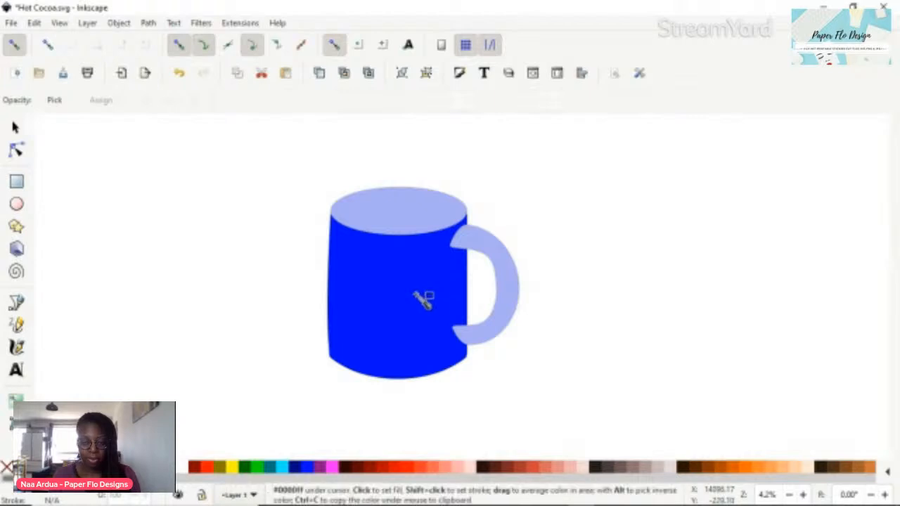
key(s)
click(497, 255)
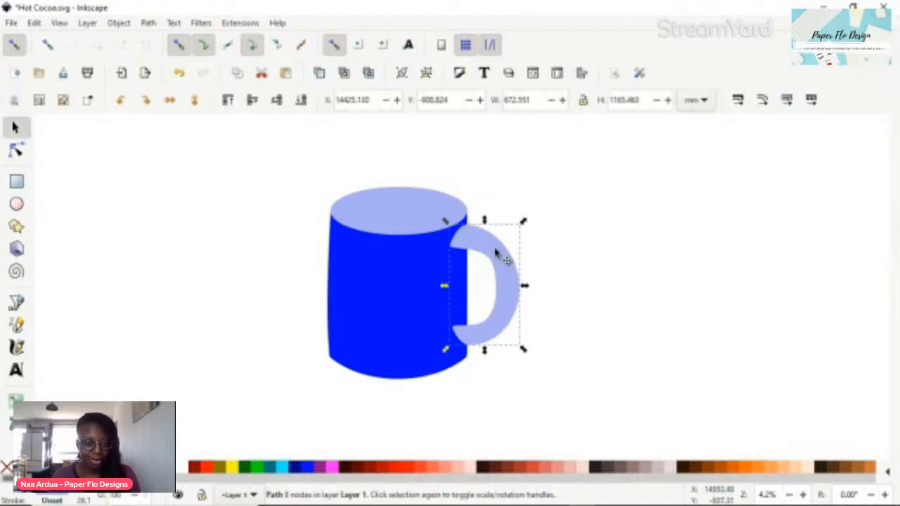
key(d)
click(406, 300)
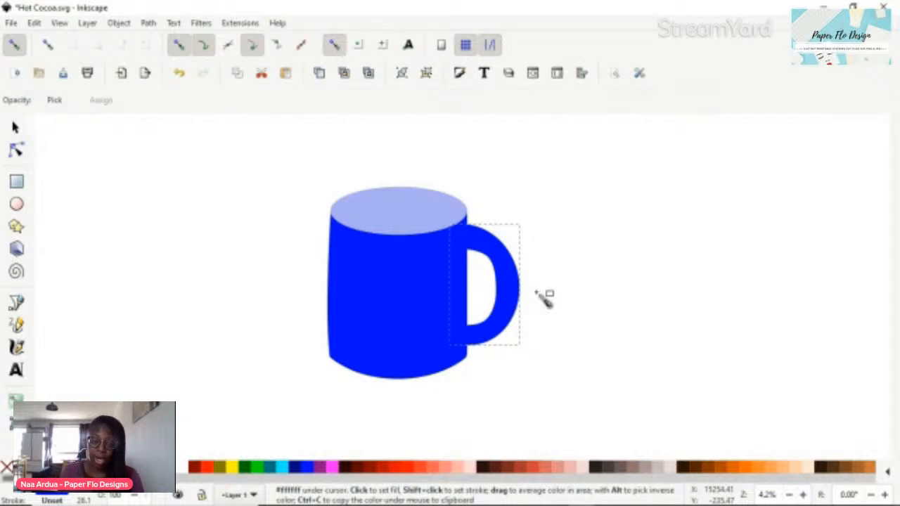
Step: Duplicate the handle, shift the copy about 164 mm toward the body and 23 mm down, and disable snapping
key(s)
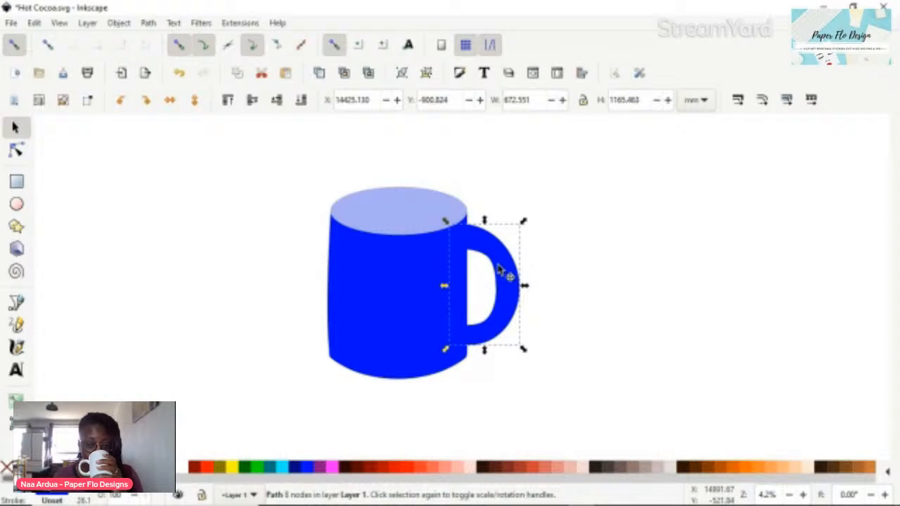
drag(498, 270, 468, 278)
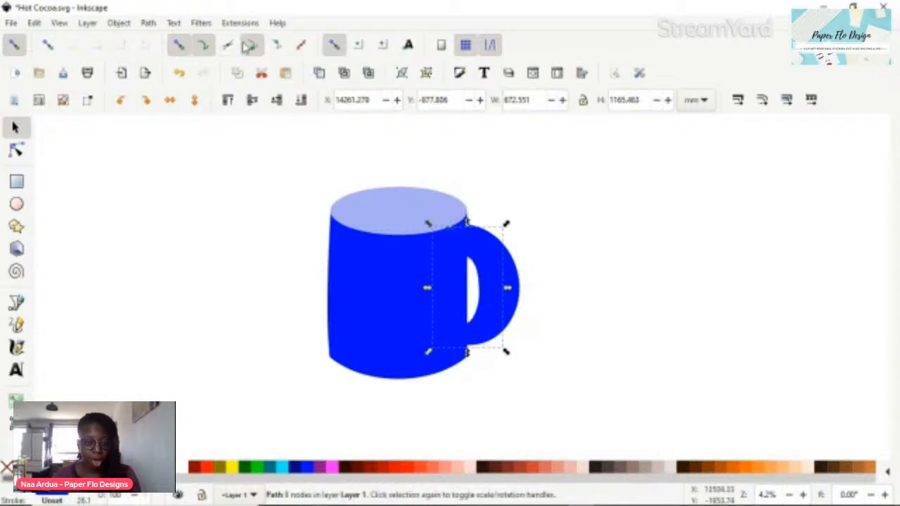
click(180, 44)
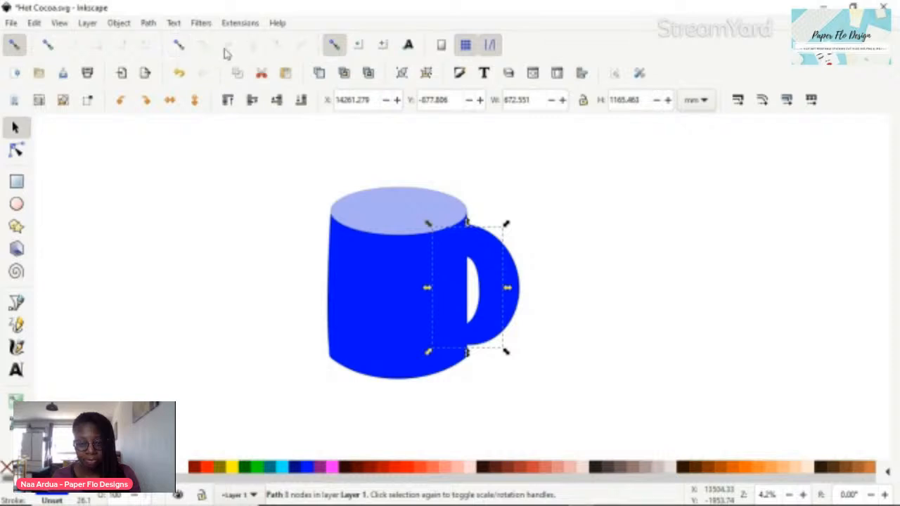
click(14, 44)
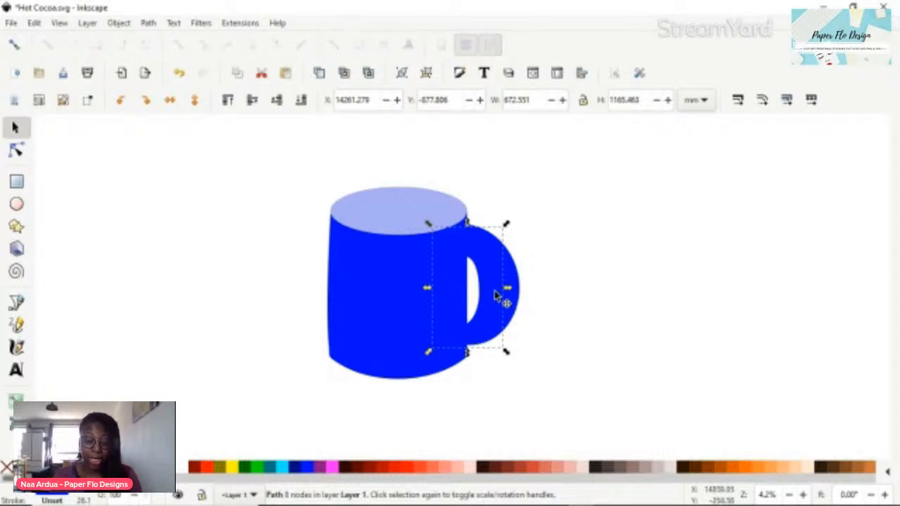
Step: Fill the handle copy with the mid blue #7676f5 sampled where the rim meets the body
key(d)
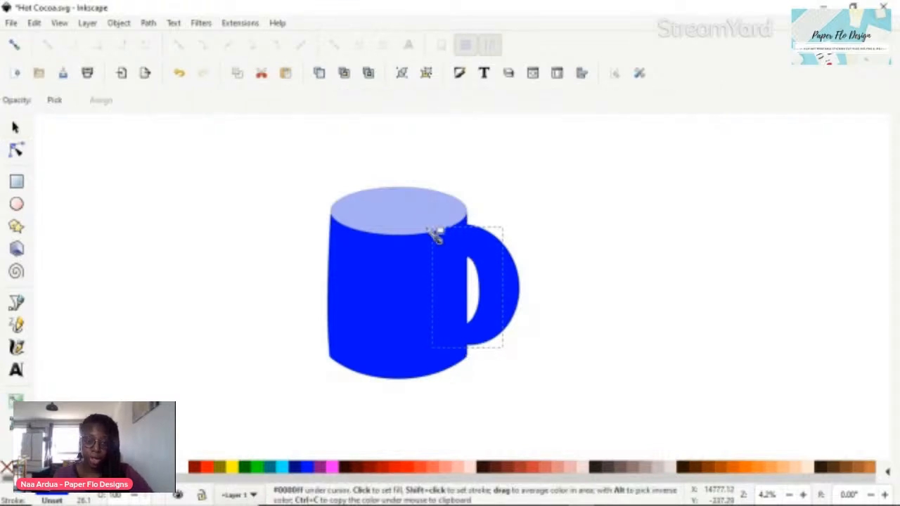
click(436, 234)
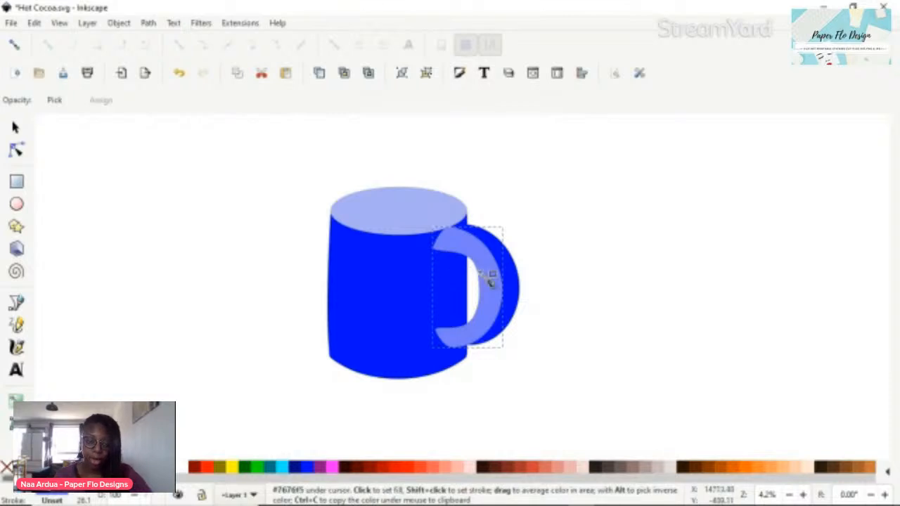
Step: Move the light blue handle copy about 64 mm toward the handle's outer edge and 13 mm up
key(s)
drag(488, 281, 501, 286)
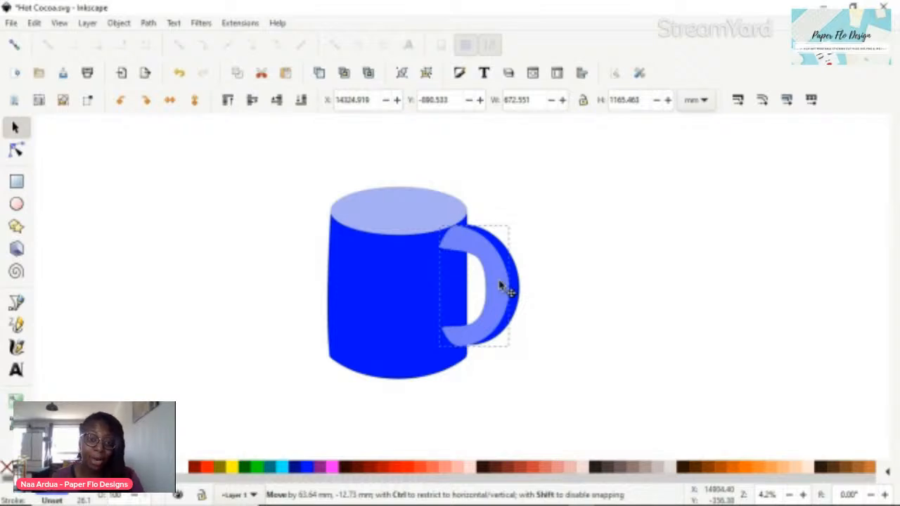
drag(500, 287, 501, 287)
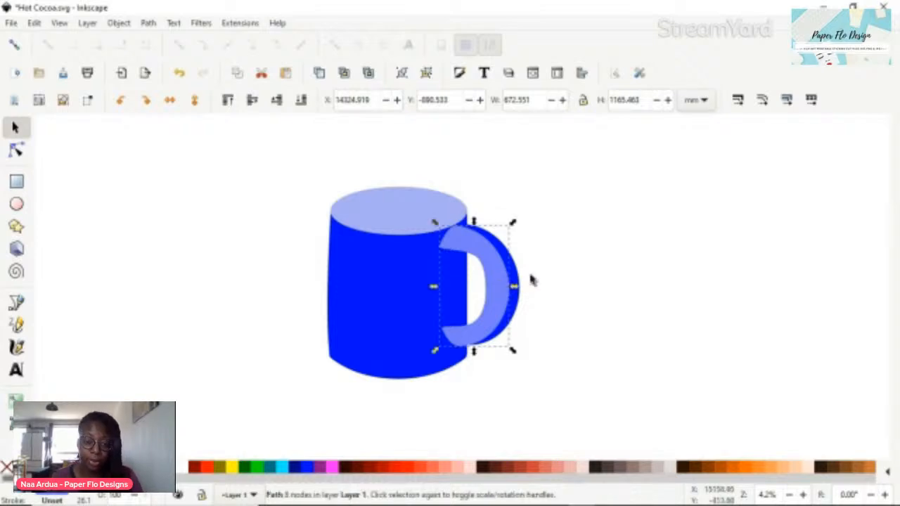
click(580, 270)
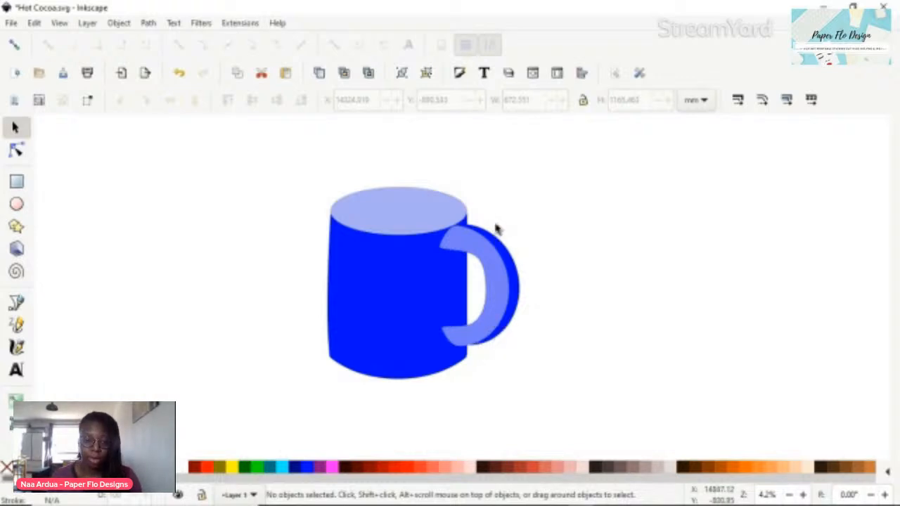
Step: Pull the light handle's upper and lower end nodes inward to shrink it to about 559 mm wide and 995 mm high
double_click(472, 244)
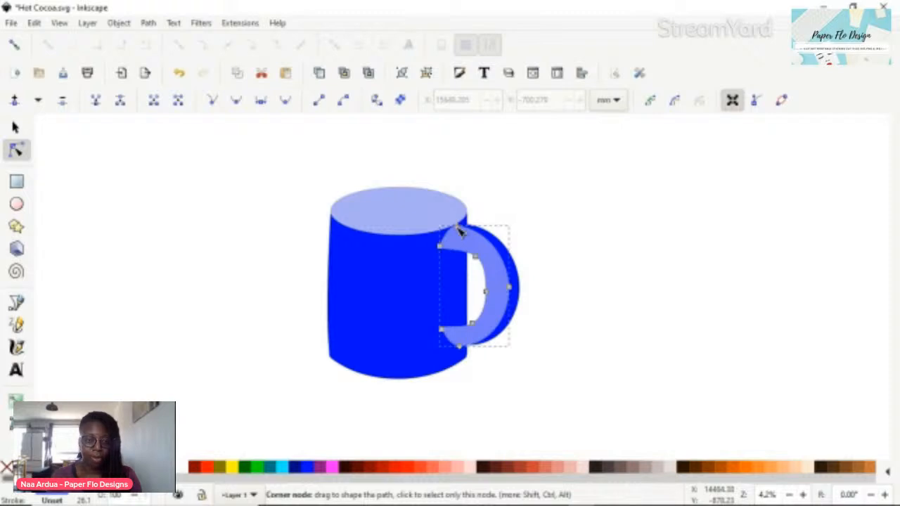
click(459, 232)
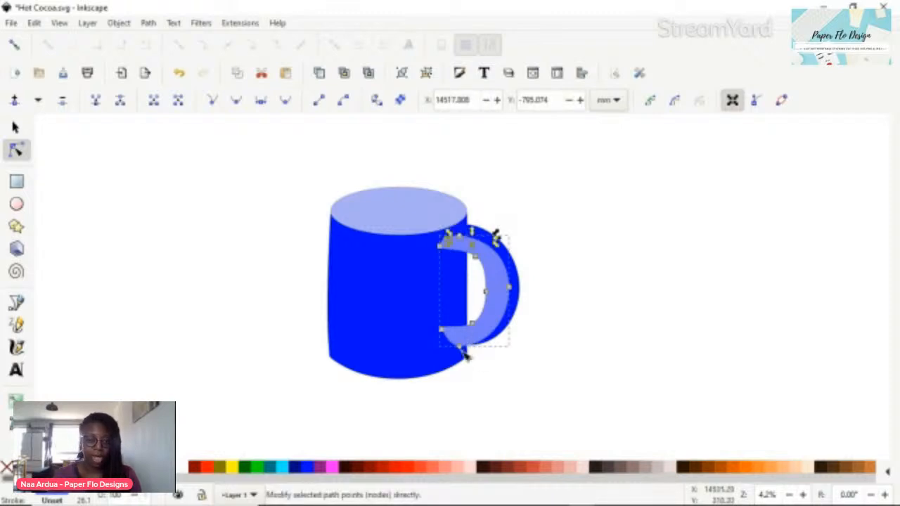
drag(462, 346, 458, 334)
drag(441, 246, 457, 250)
click(628, 263)
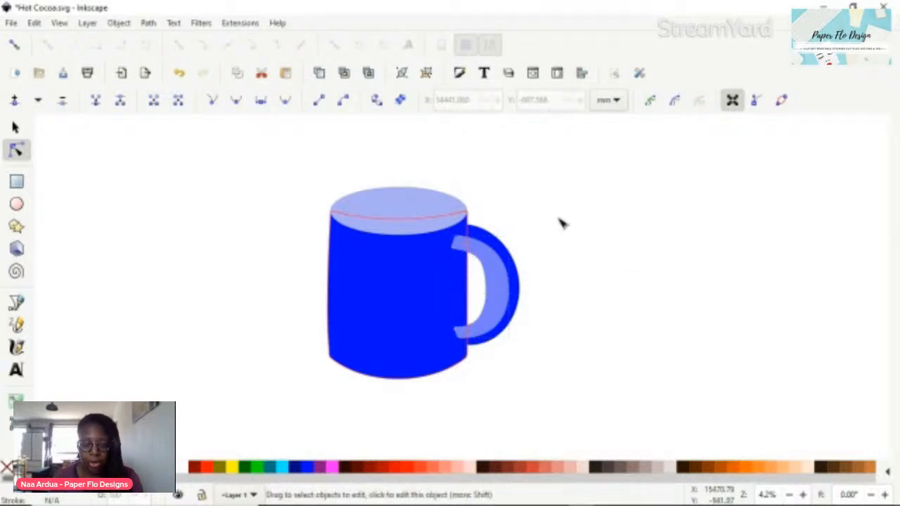
key(s)
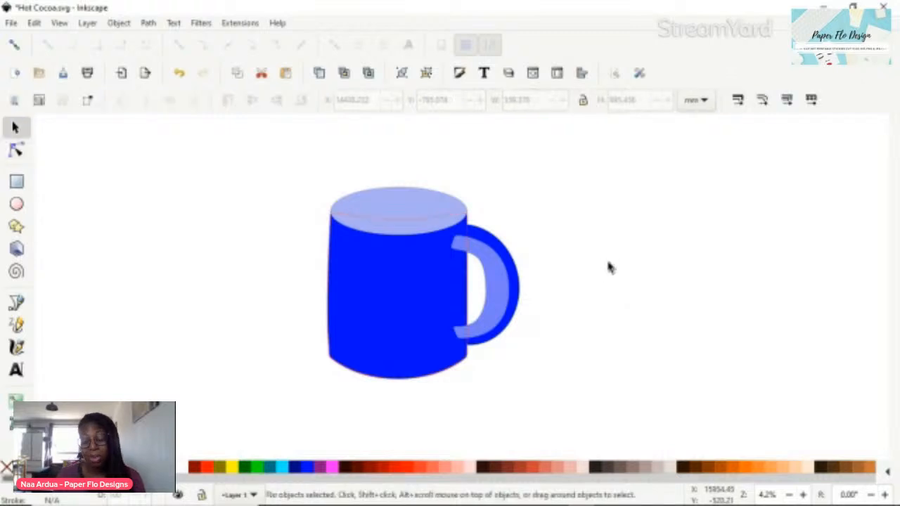
Step: Try to move the light handle's two upper end nodes toward the mug body's edge, and undo those node edits
click(467, 254)
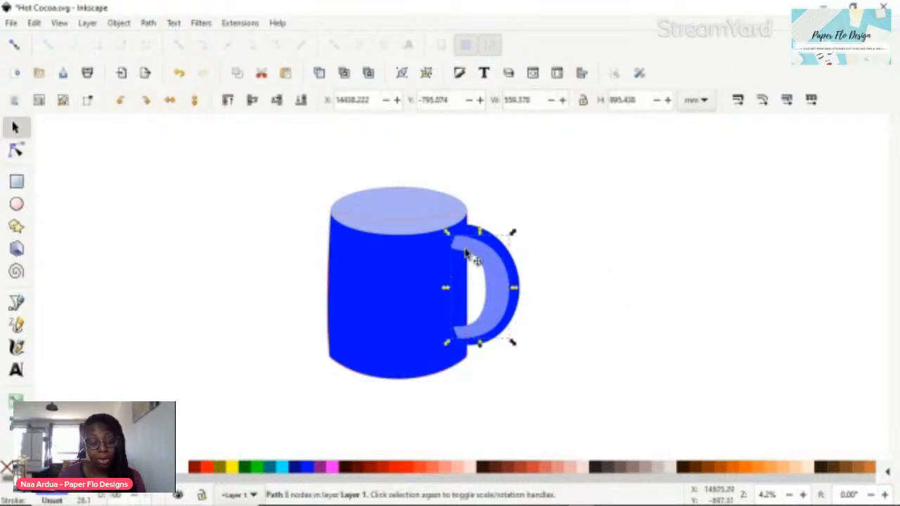
key(n)
mouse_move(455, 248)
mouse_down()
mouse_move(471, 256)
mouse_move(465, 241)
mouse_up()
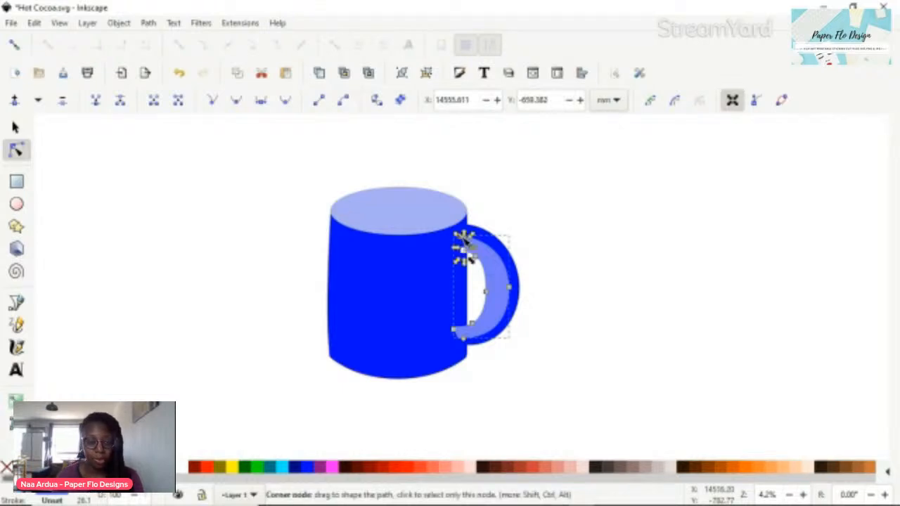
click(467, 240)
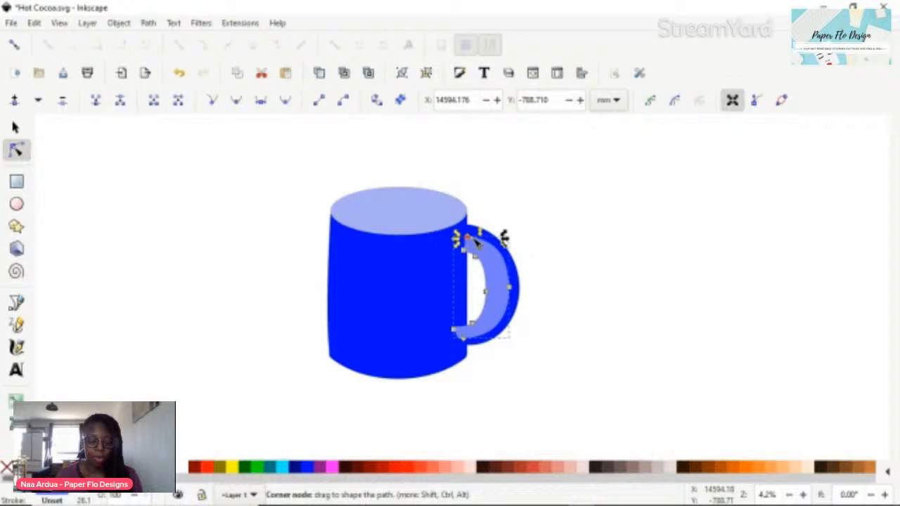
click(587, 253)
key(ctrl+z)
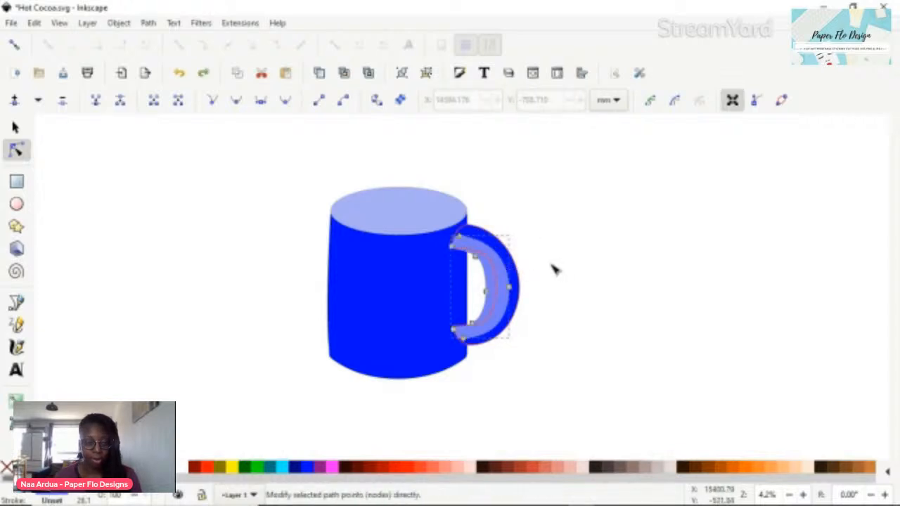
Step: Narrow the light handle shape to about 445 mm wide by scaling it from the mug body's side
key(s)
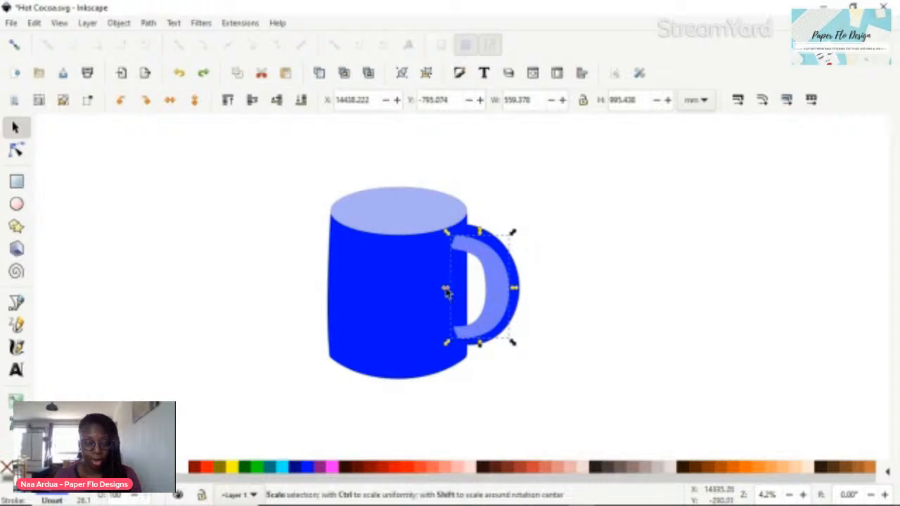
drag(447, 291, 459, 292)
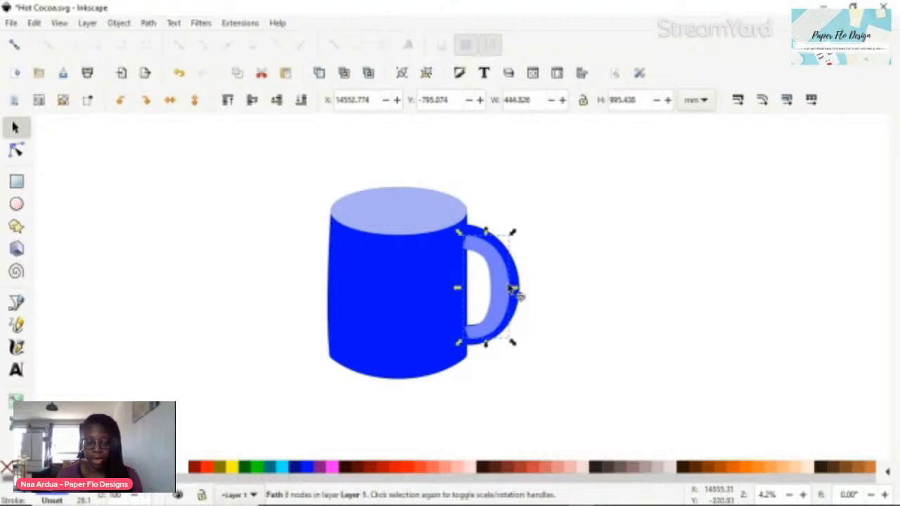
click(540, 311)
Step: Nudge the light handle shape slightly toward the mug body and up
scroll(491, 336, up, 1)
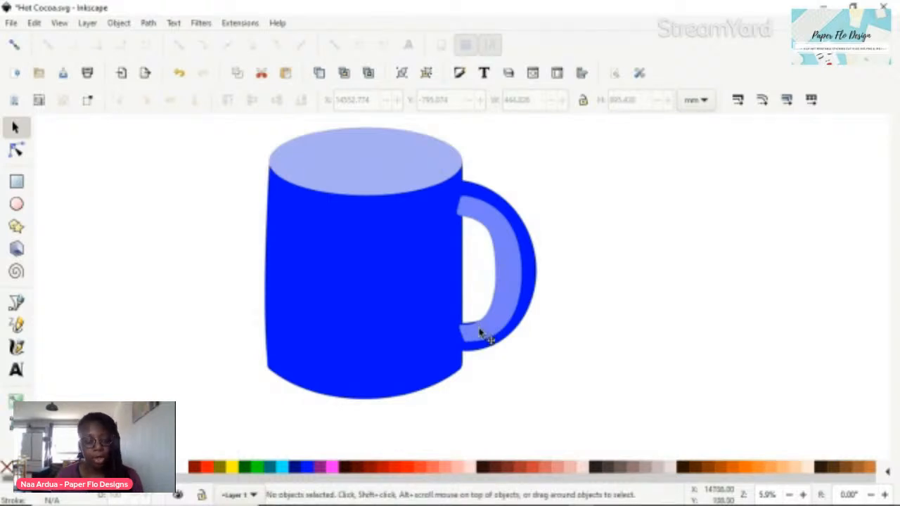
double_click(485, 324)
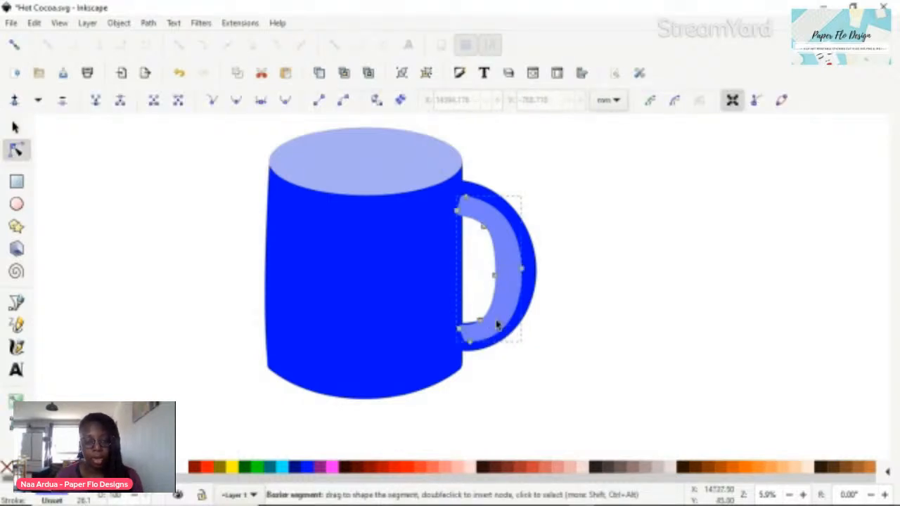
key(s)
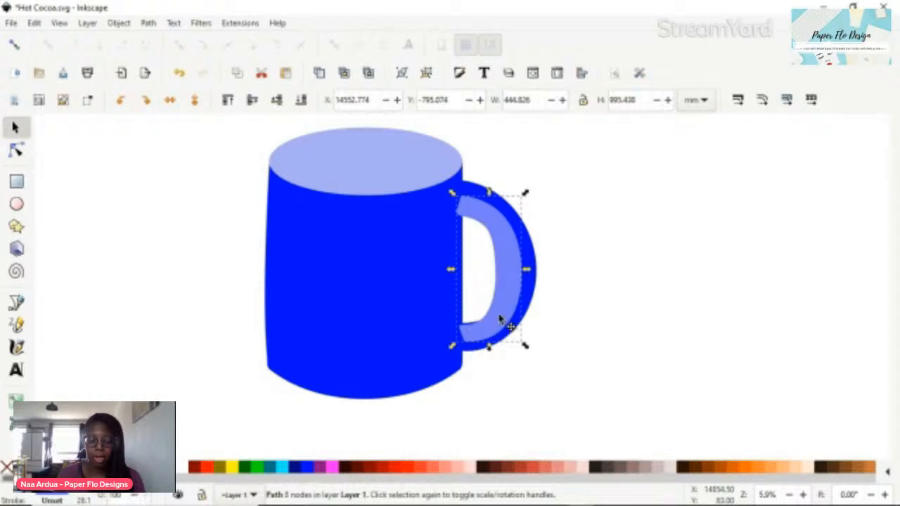
mouse_move(498, 315)
mouse_down()
mouse_move(509, 310)
mouse_move(497, 310)
mouse_up()
Step: Reshape the light handle's lower end by moving its two end nodes in to the body edge, thinning the tip
click(469, 328)
key(n)
drag(467, 340, 475, 336)
key(ctrl+z)
drag(461, 327, 470, 328)
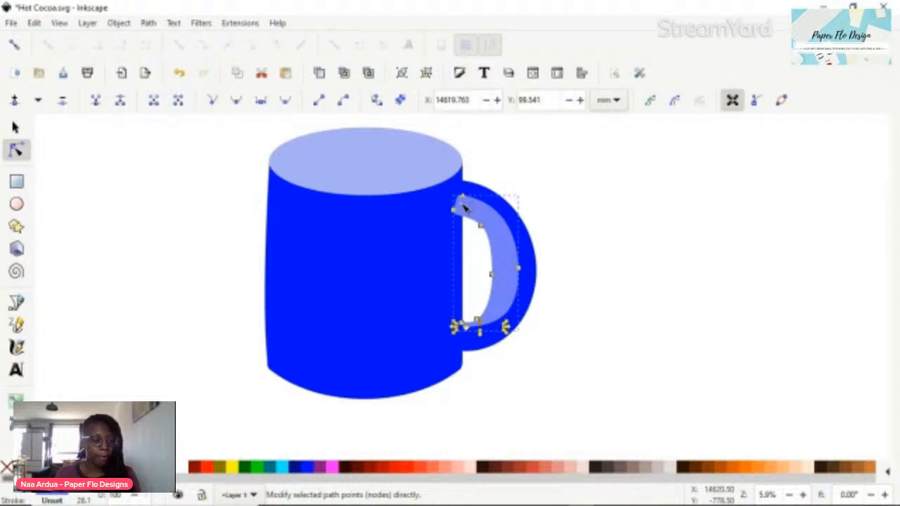
Step: Move the light handle's two upper end nodes in to the body edge, tapering the upper tip
drag(456, 210, 465, 219)
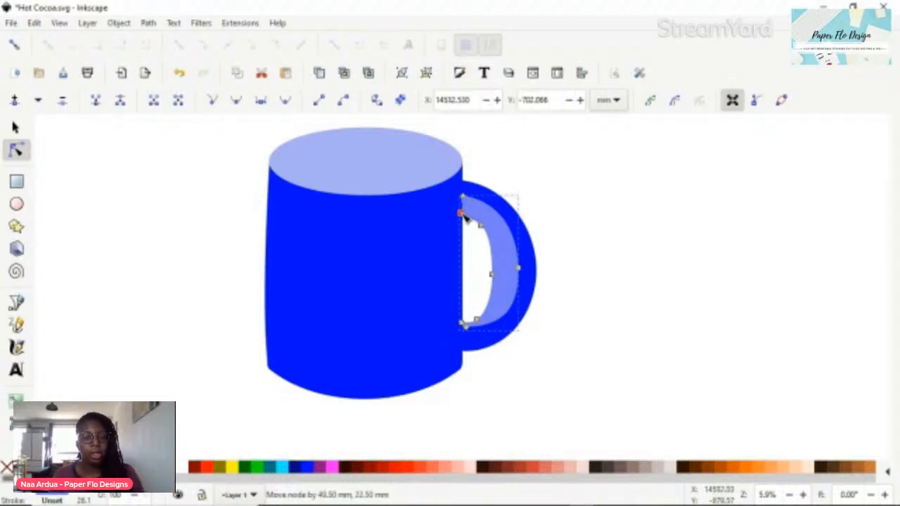
mouse_move(465, 218)
mouse_down()
mouse_move(471, 203)
mouse_move(470, 210)
mouse_up()
click(601, 210)
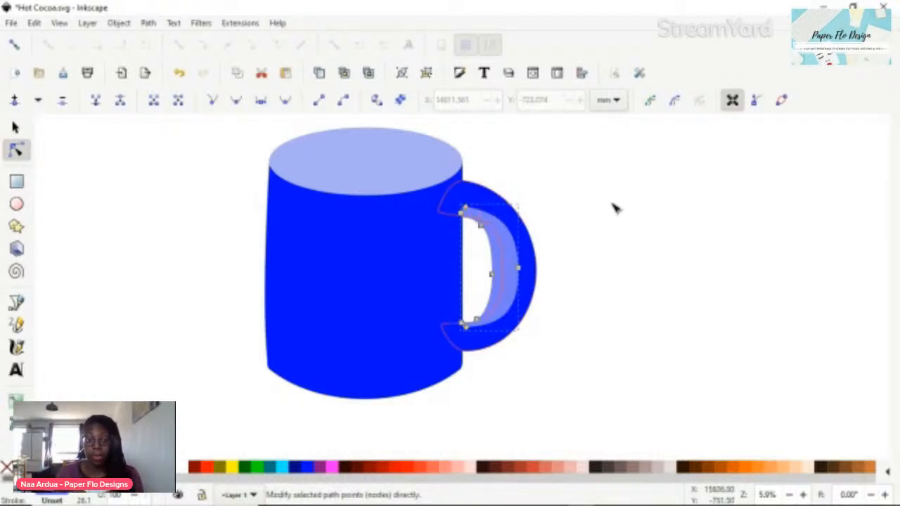
key(s)
click(603, 217)
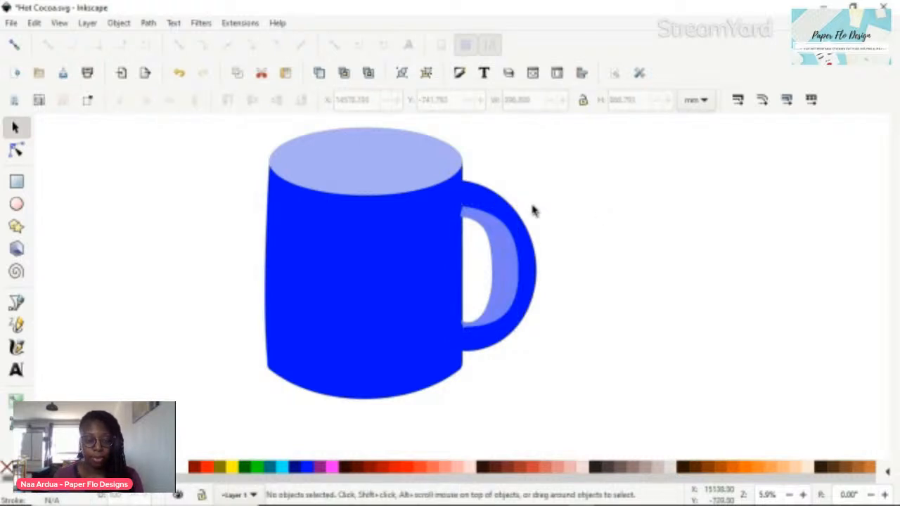
Step: Smooth the spiked upper tip of the light handle into a rounded end by reshaping its curve segments
scroll(468, 203, up, 4)
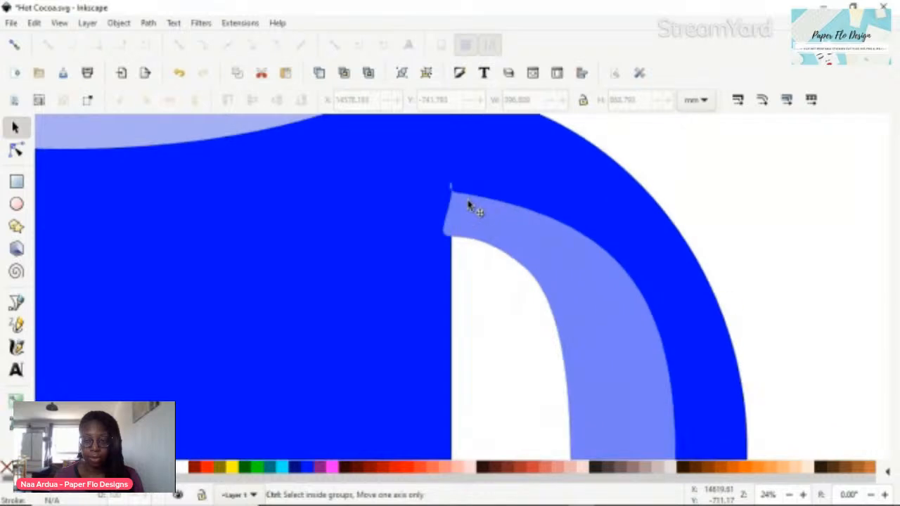
double_click(463, 201)
mouse_move(462, 194)
mouse_down()
mouse_move(466, 184)
mouse_move(459, 206)
mouse_move(457, 181)
mouse_move(464, 187)
mouse_move(452, 207)
mouse_move(462, 204)
mouse_up()
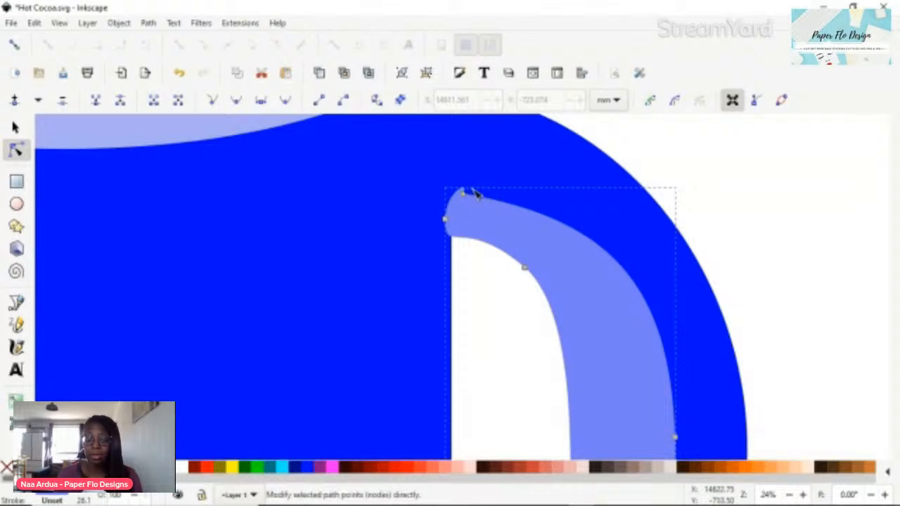
scroll(475, 191, up, 2)
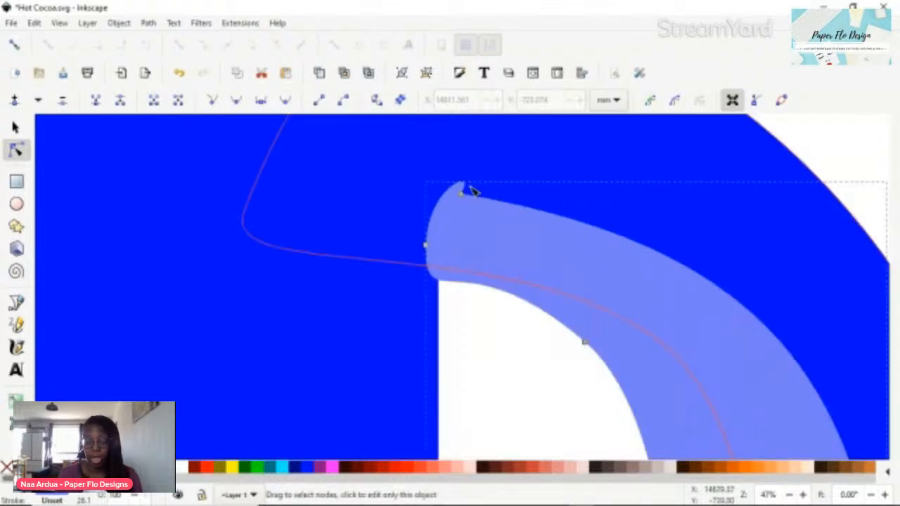
mouse_move(469, 190)
mouse_down()
mouse_move(460, 197)
mouse_move(468, 205)
mouse_up()
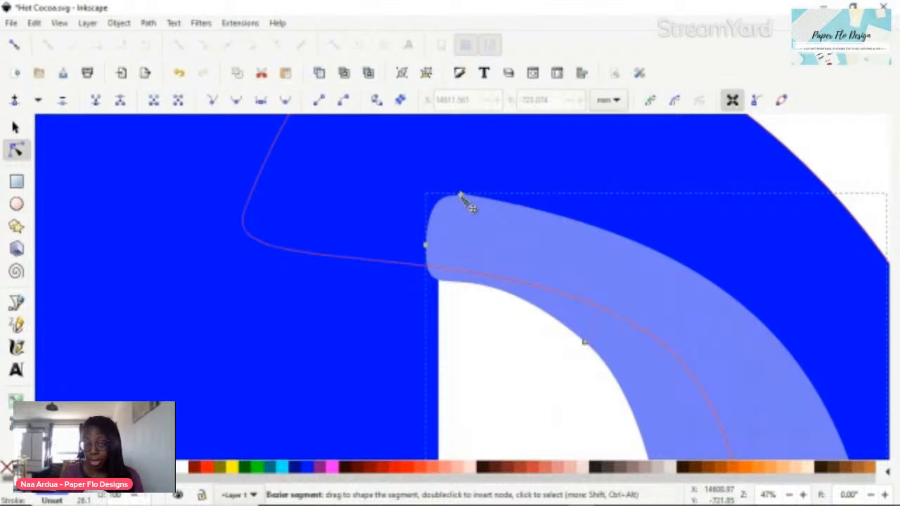
scroll(581, 233, down, 3)
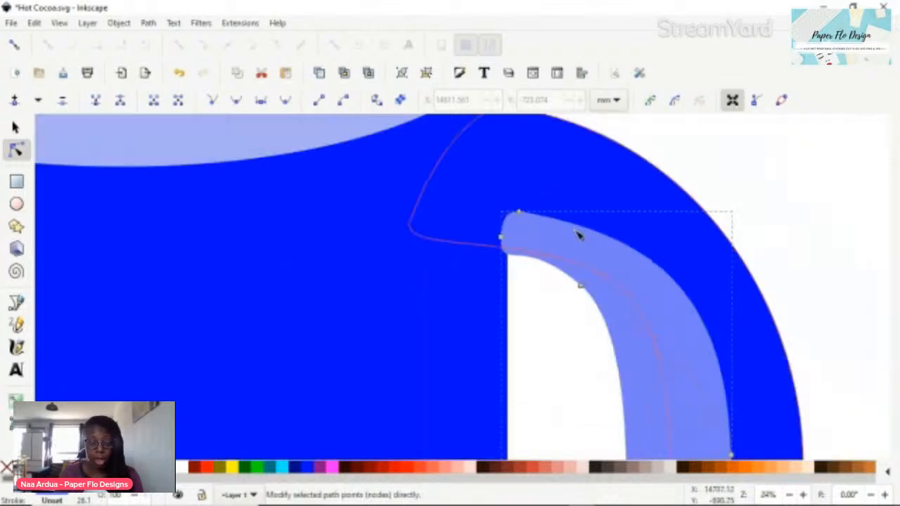
scroll(585, 241, down, 3)
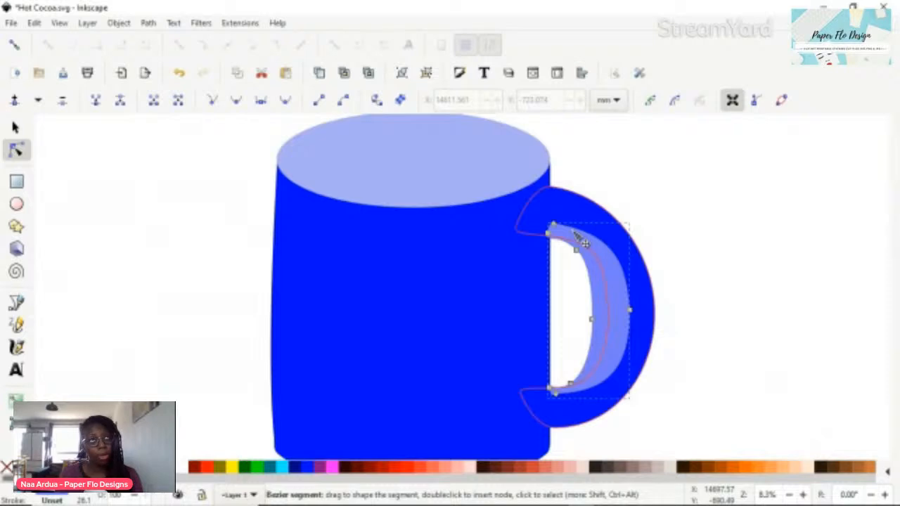
click(707, 297)
Step: Smooth the jagged lower tip of the light handle into a rounded end where it meets the mug body
scroll(556, 394, up, 1)
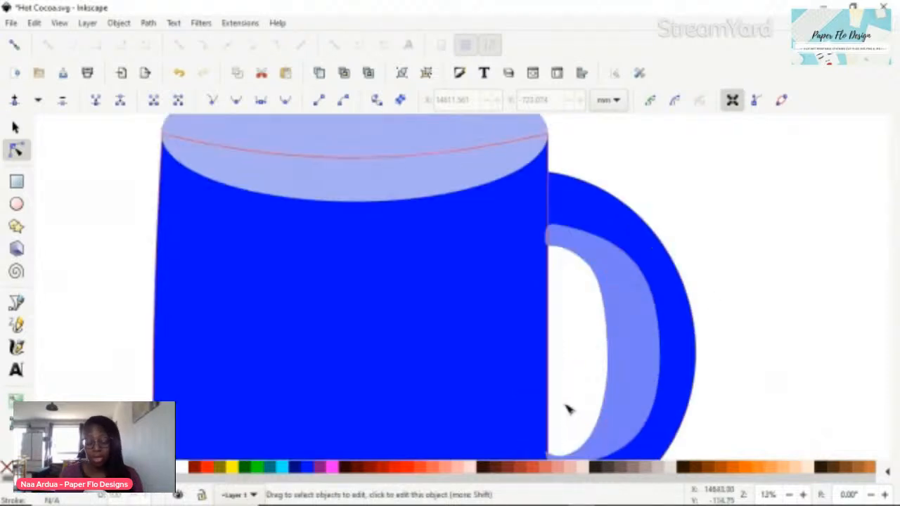
scroll(610, 413, down, 3)
scroll(556, 315, up, 4)
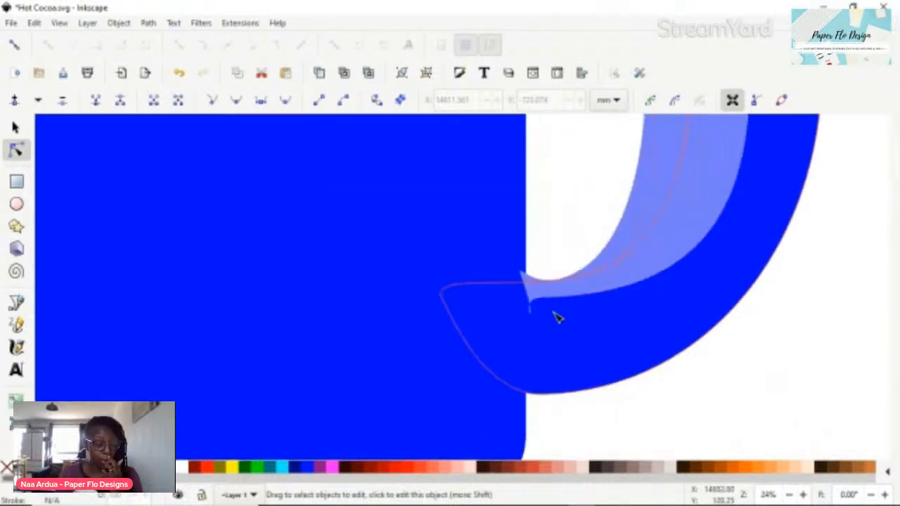
click(510, 301)
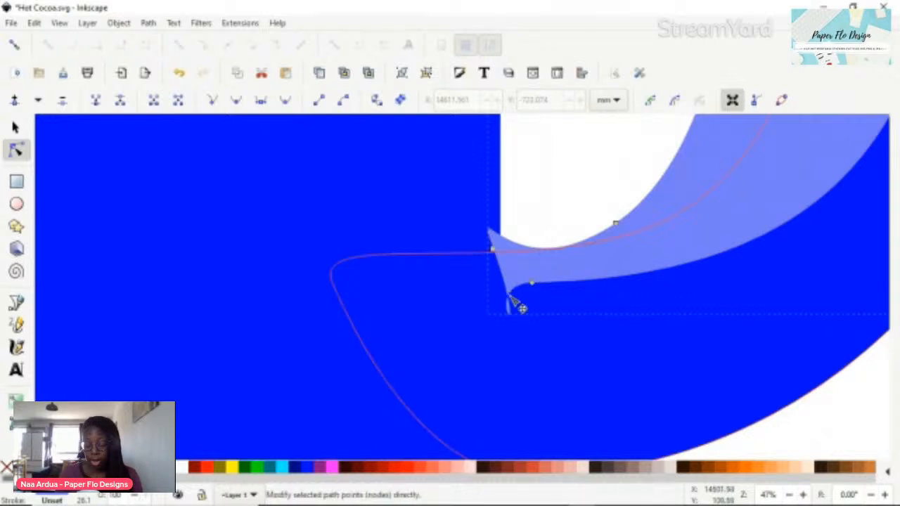
drag(510, 298, 500, 266)
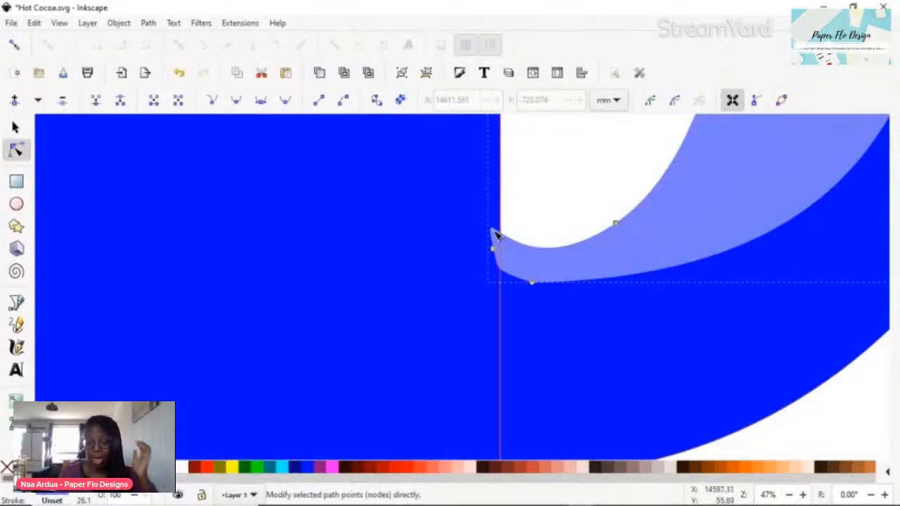
drag(502, 241, 557, 258)
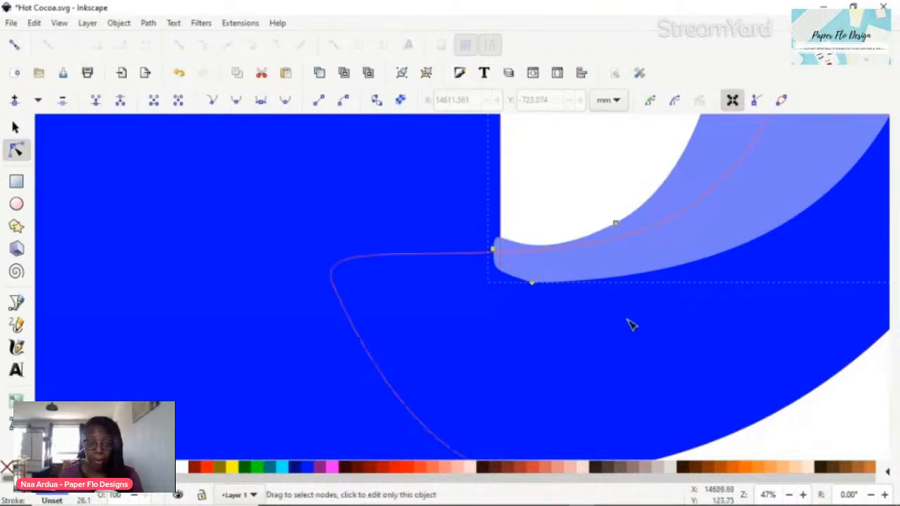
scroll(695, 347, down, 2)
scroll(696, 346, down, 2)
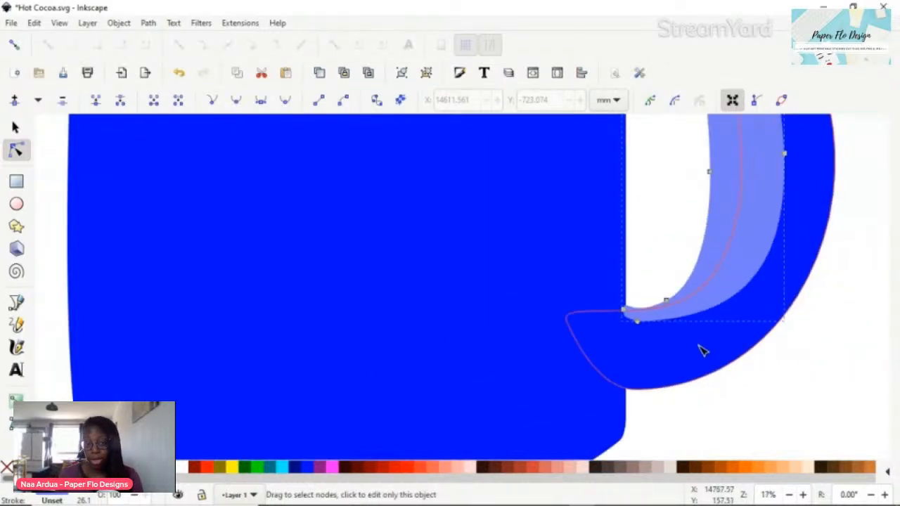
scroll(793, 348, down, 2)
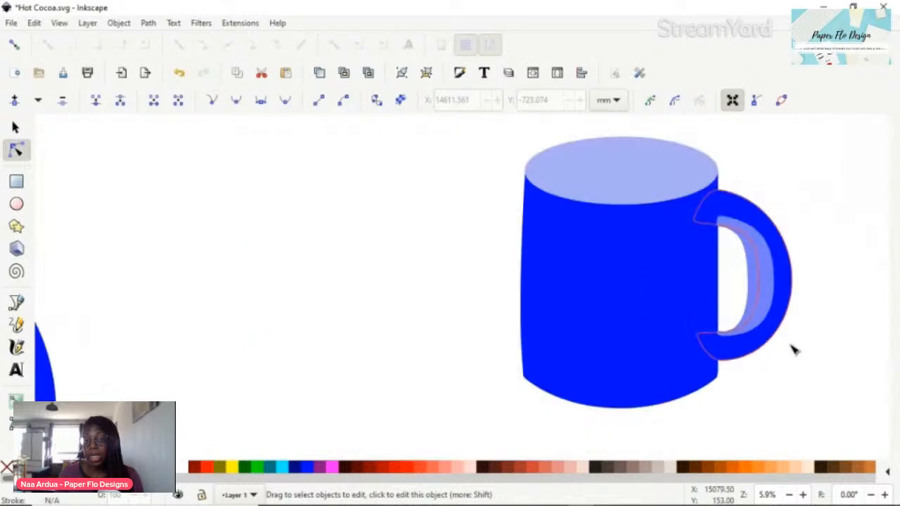
drag(785, 348, 613, 342)
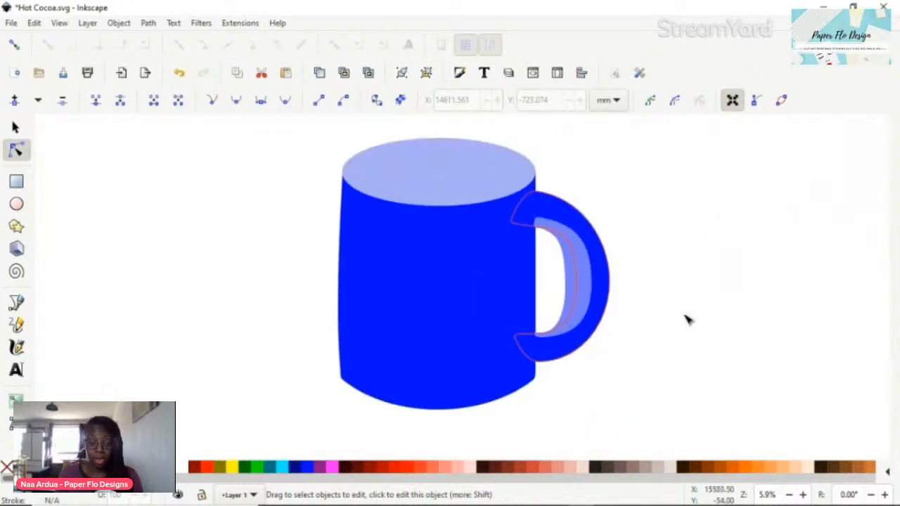
key(s)
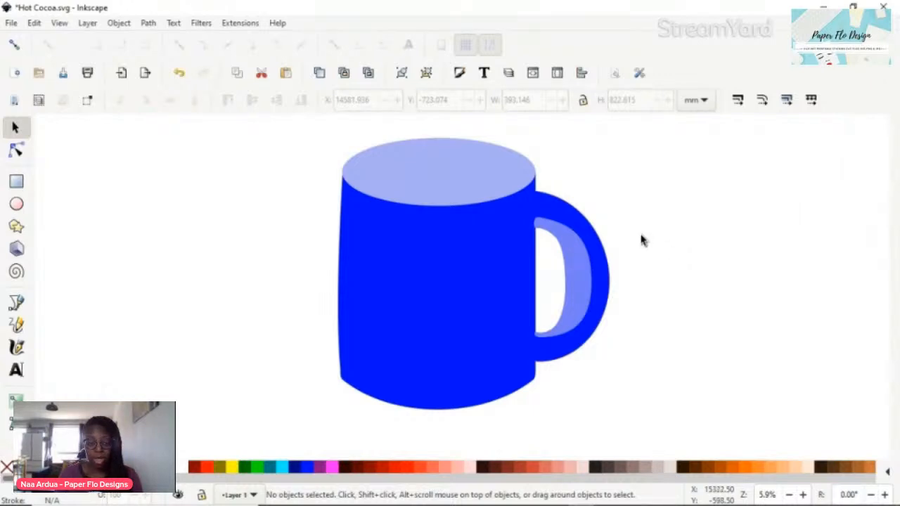
Step: Duplicate the mug's rim ellipse, recolour the copy medium blue from the rim's edge, and move it straight down 103.5 mm
scroll(641, 240, up, 2)
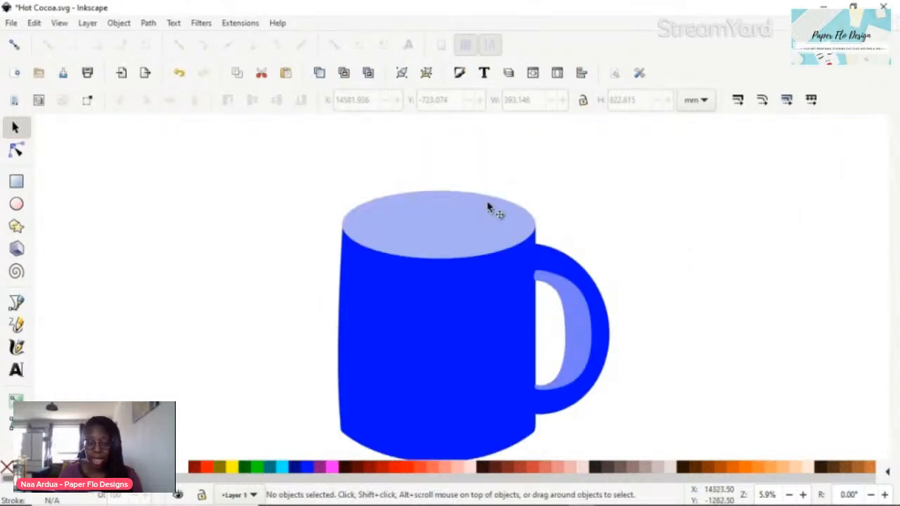
click(411, 239)
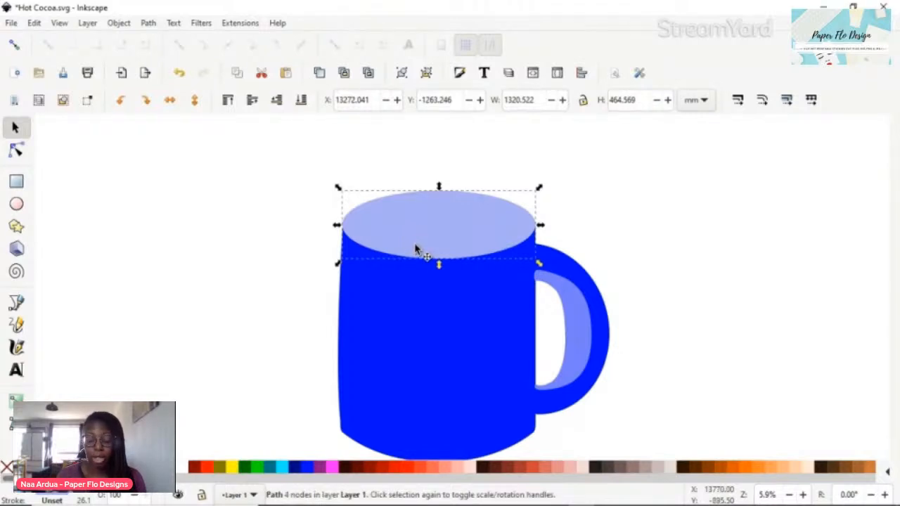
key(d)
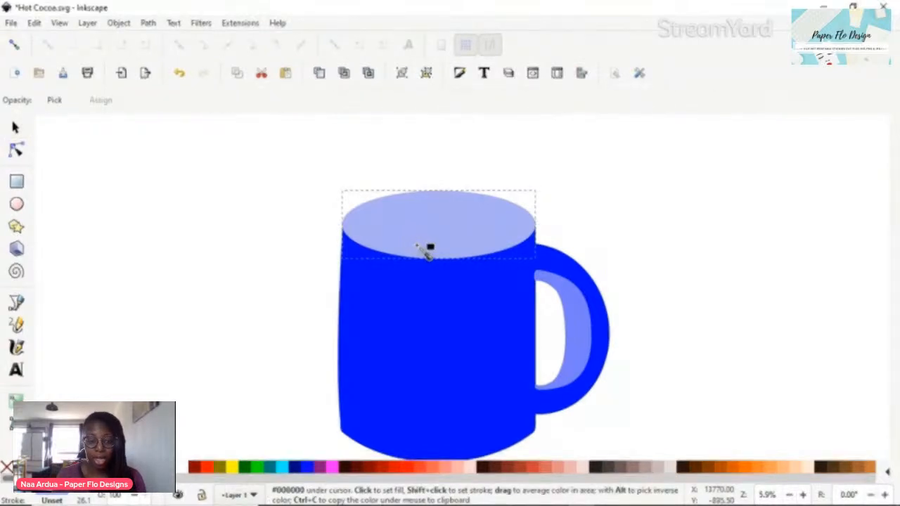
drag(436, 260, 444, 275)
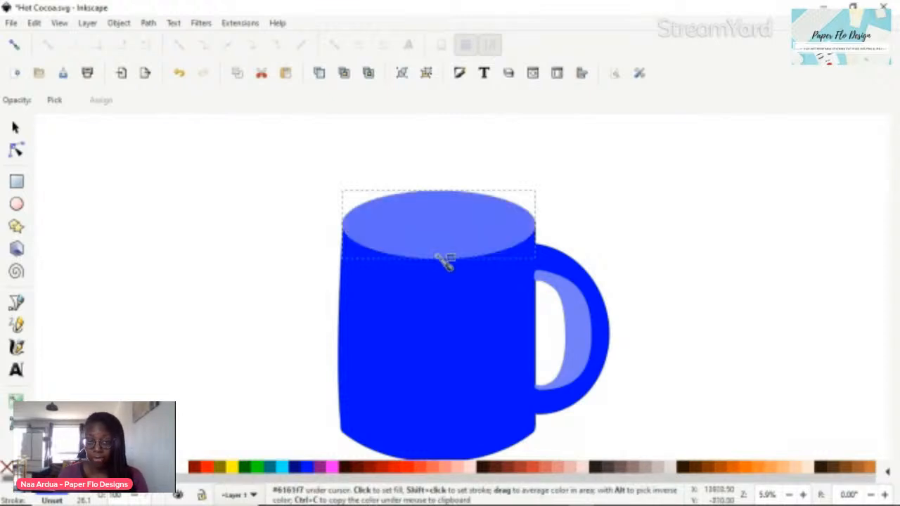
key(s)
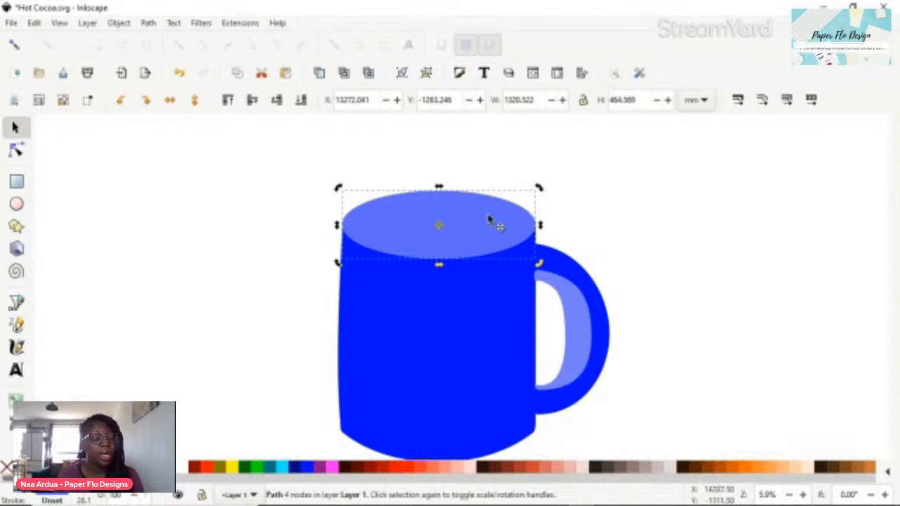
drag(476, 239, 471, 247)
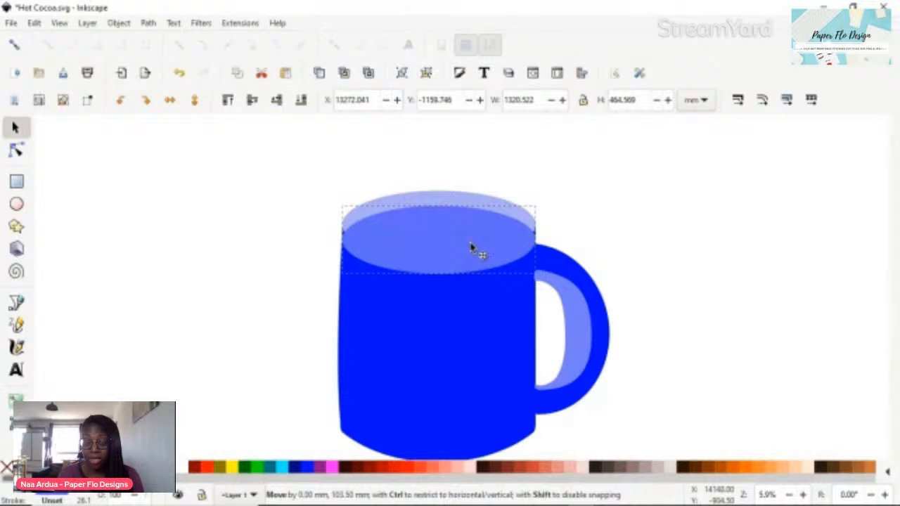
drag(471, 247, 472, 248)
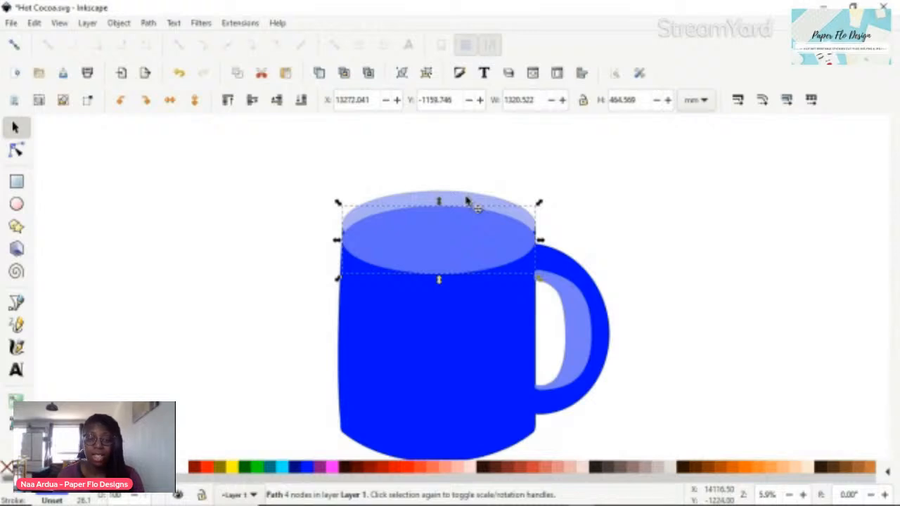
Step: Divide the light rim ellipse with its lowered copy into a crescent and a lens-shaped piece
shift+click(467, 202)
key(ctrl+alt+KP_8)
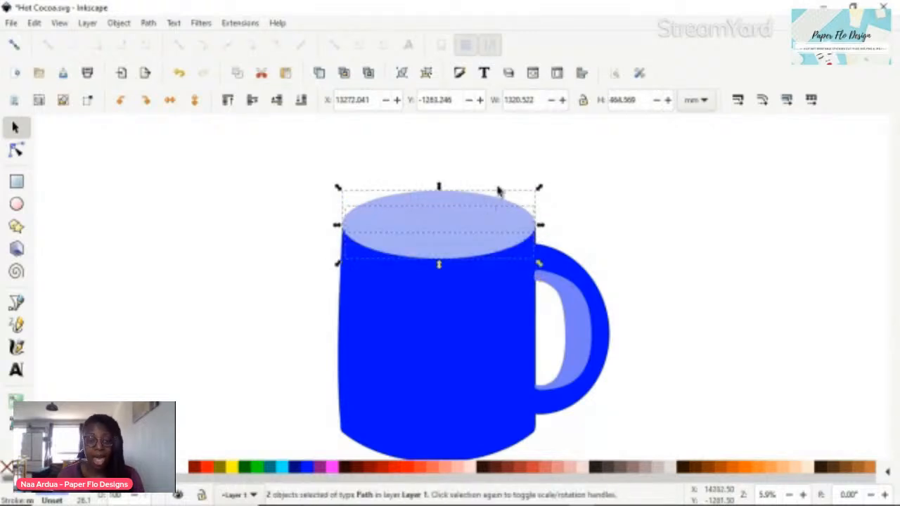
click(633, 214)
Step: Fill the lens-shaped piece inside the rim with dark brown as the cocoa surface
click(455, 234)
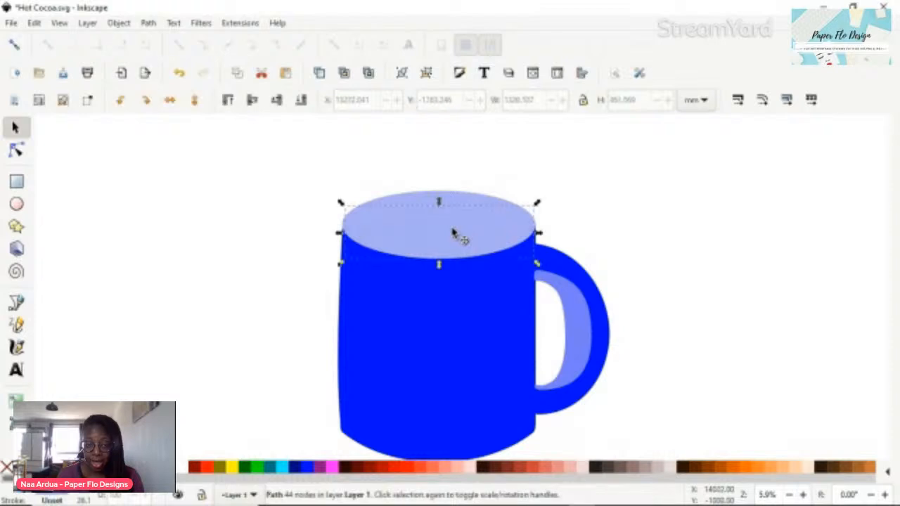
drag(457, 235, 428, 314)
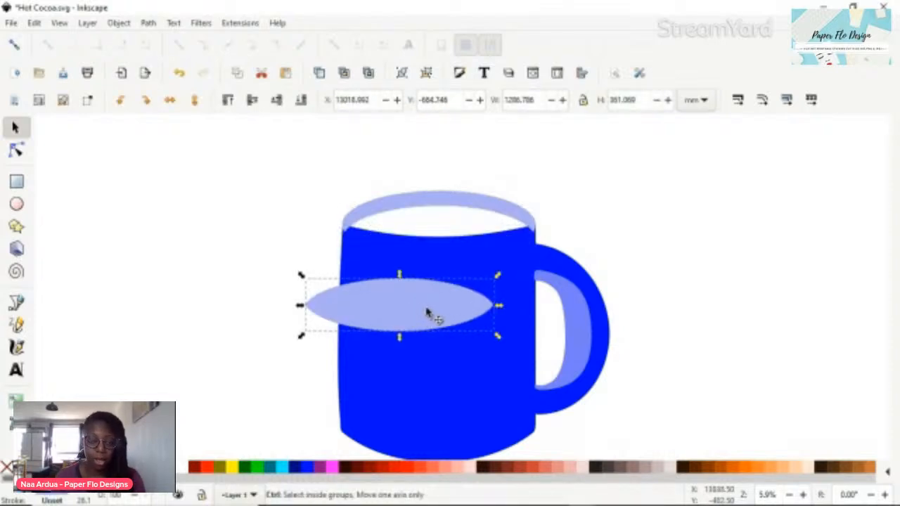
key(ctrl+z)
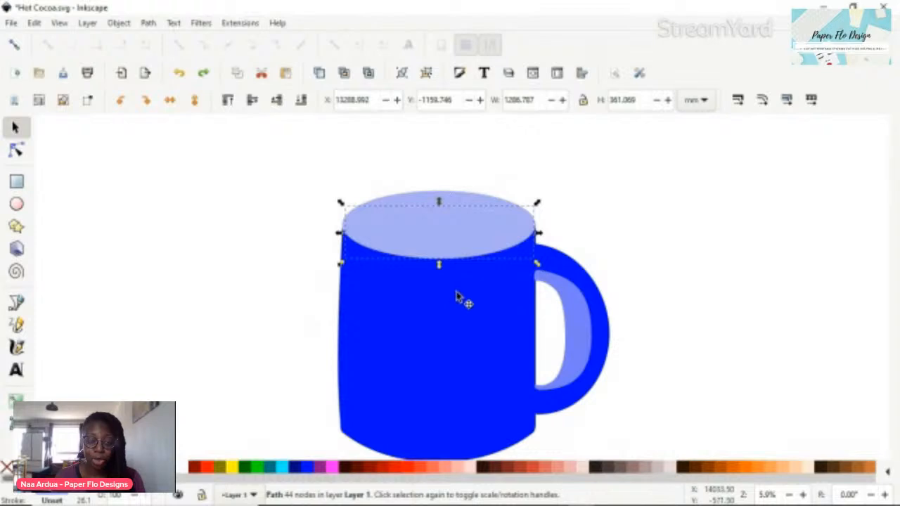
click(700, 476)
click(609, 237)
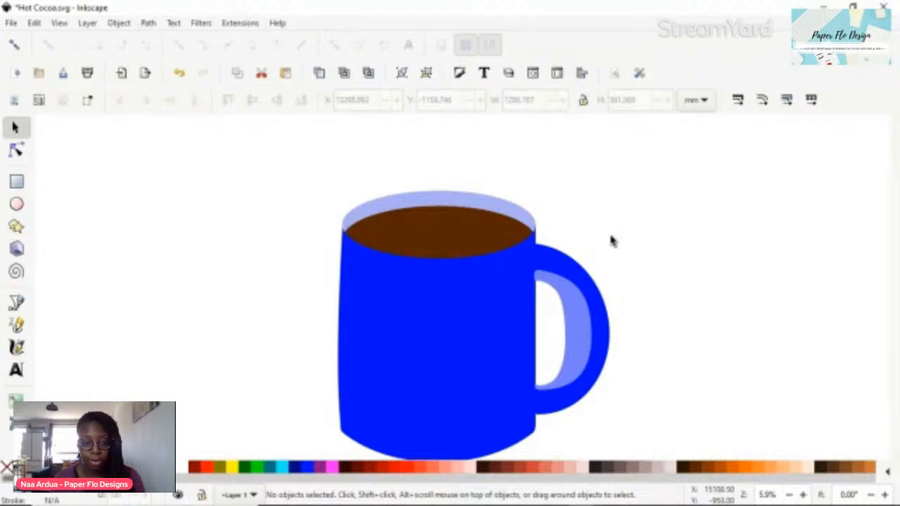
Step: Draw a blue square of about 265.5 mm beside the mug, above the handle, and convert it to a path
key(e)
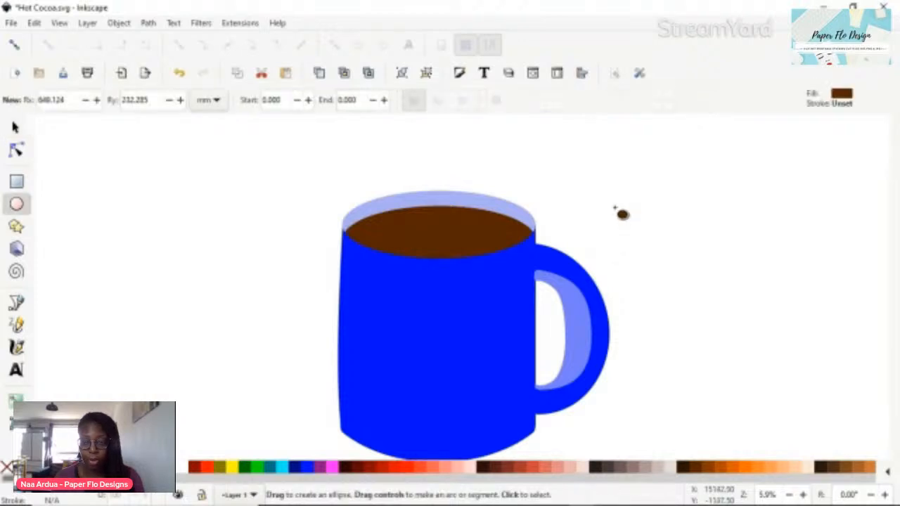
key(r)
drag(602, 203, 639, 242)
key(ctrl+shift+c)
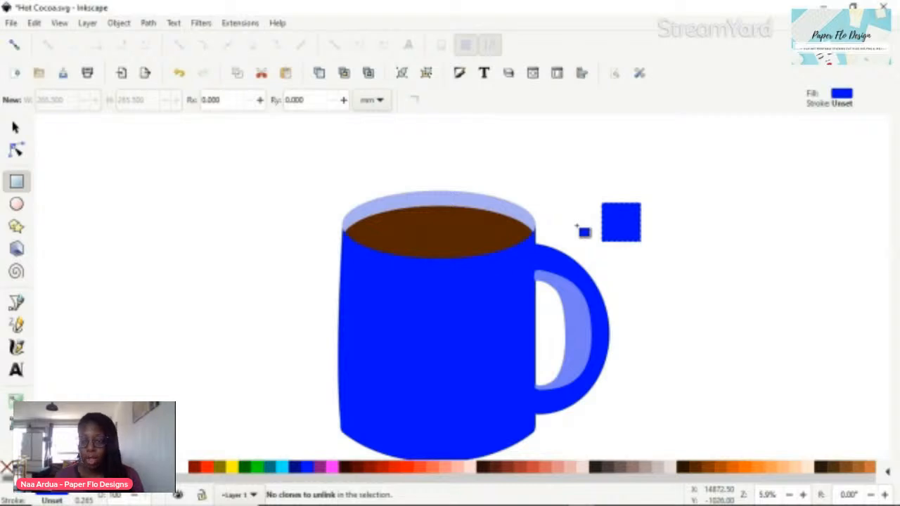
Step: Bow the small square's top and bottom edges slightly outward into curves
key(n)
drag(620, 202, 623, 202)
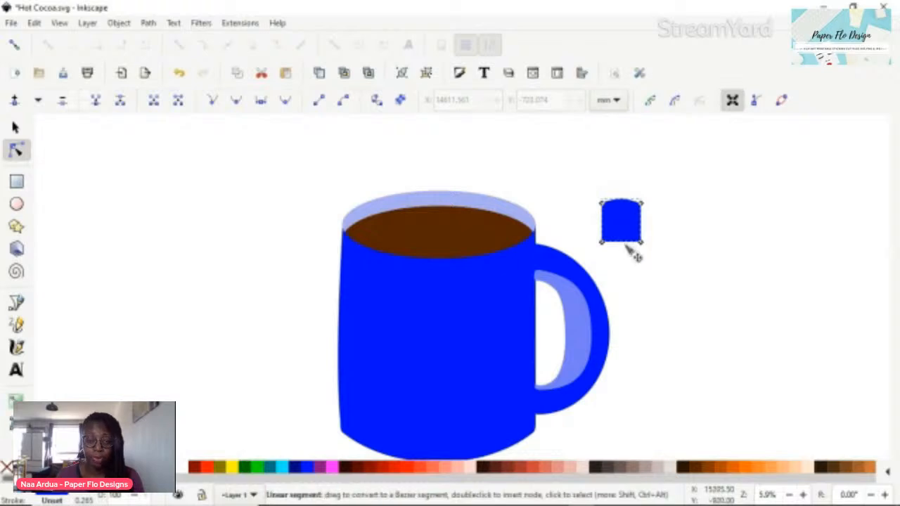
drag(624, 242, 627, 250)
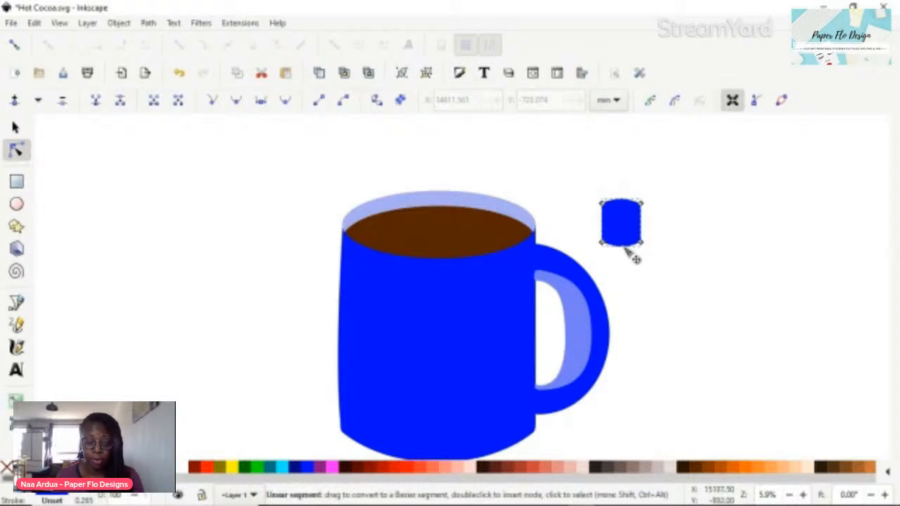
click(675, 234)
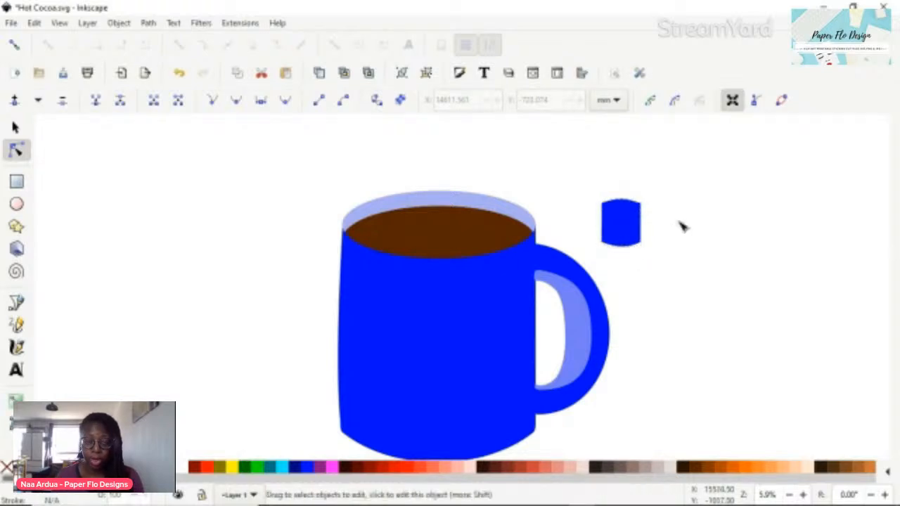
Step: Make the small shape's two upper corner nodes auto-smooth to round them
click(637, 234)
click(639, 203)
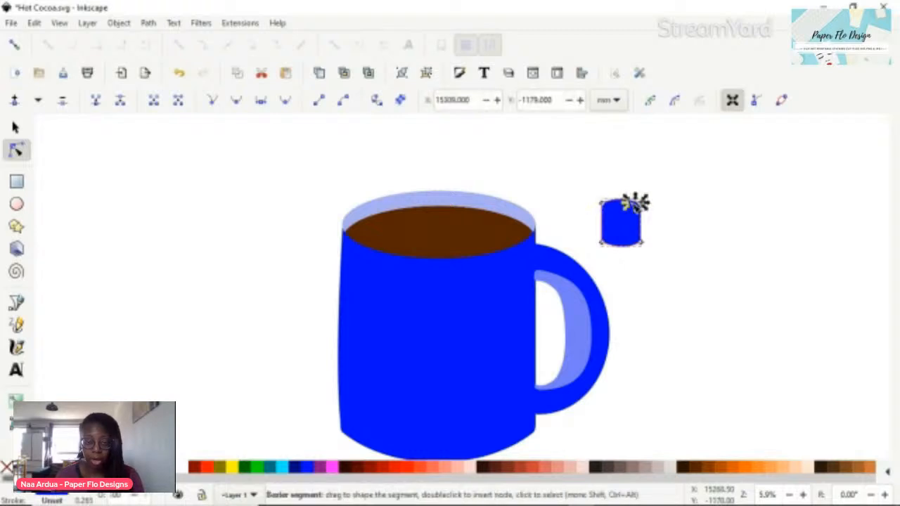
click(284, 103)
click(601, 204)
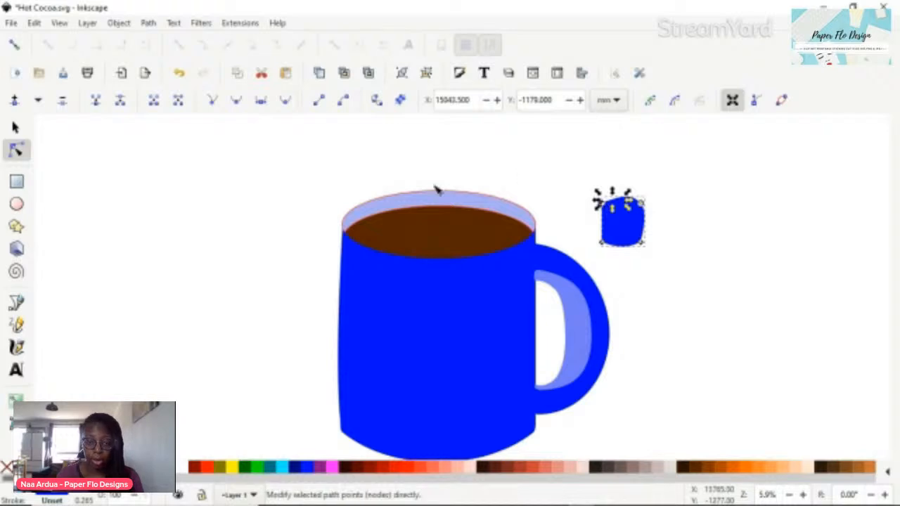
click(284, 100)
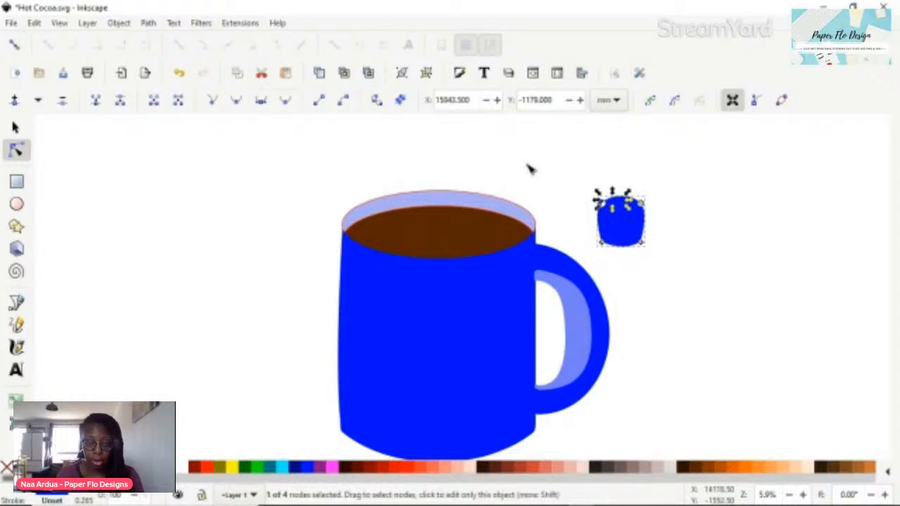
click(706, 217)
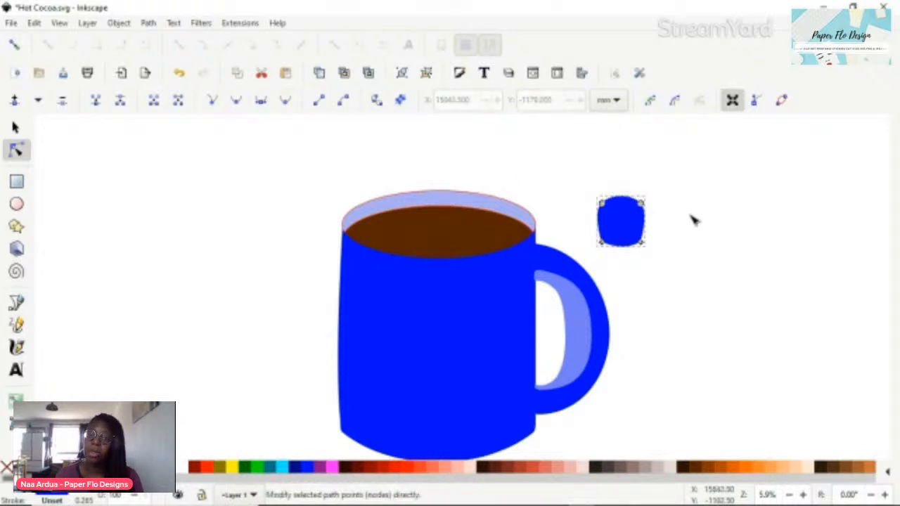
Step: Add nodes midway on the small shape's bottom and both side edges, and round its lower corners with auto-smooth nodes
key(s)
click(625, 227)
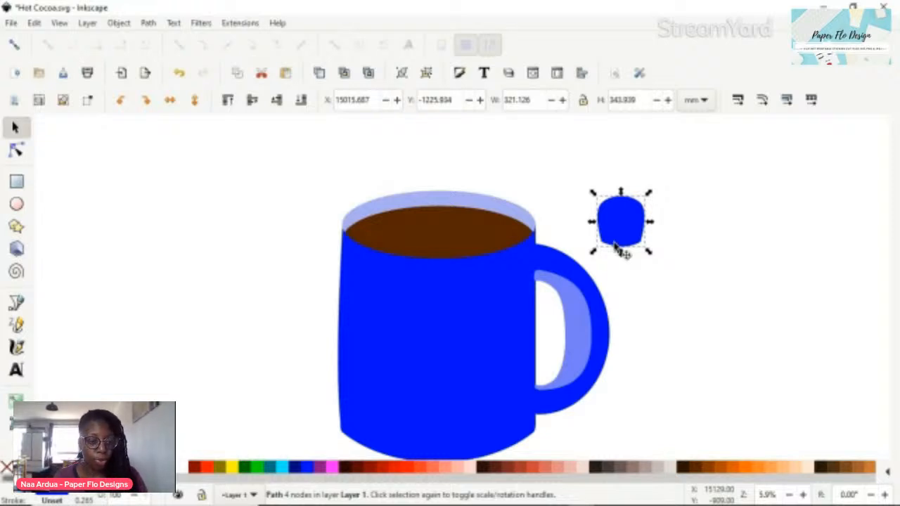
key(n)
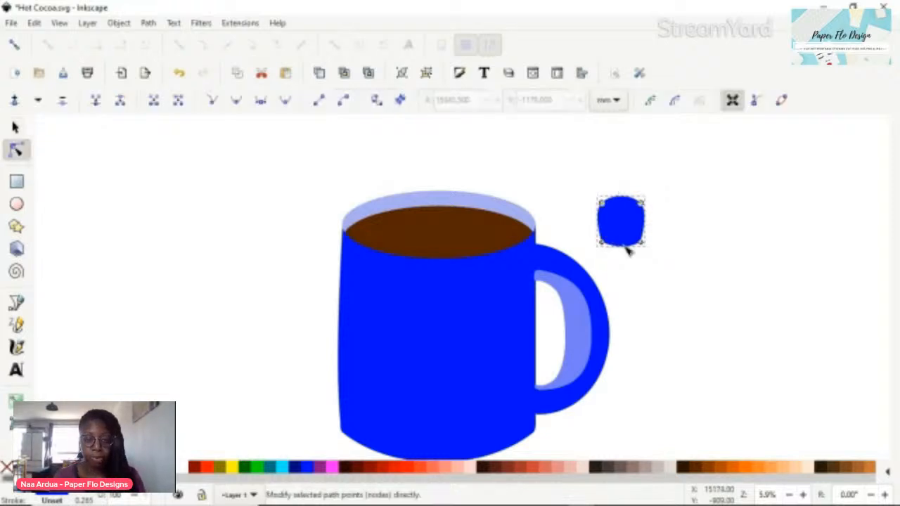
click(626, 248)
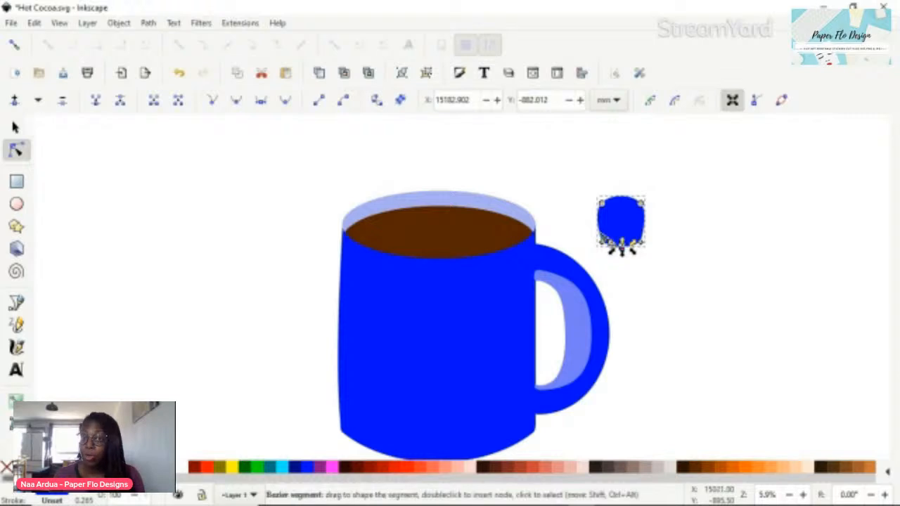
click(603, 232)
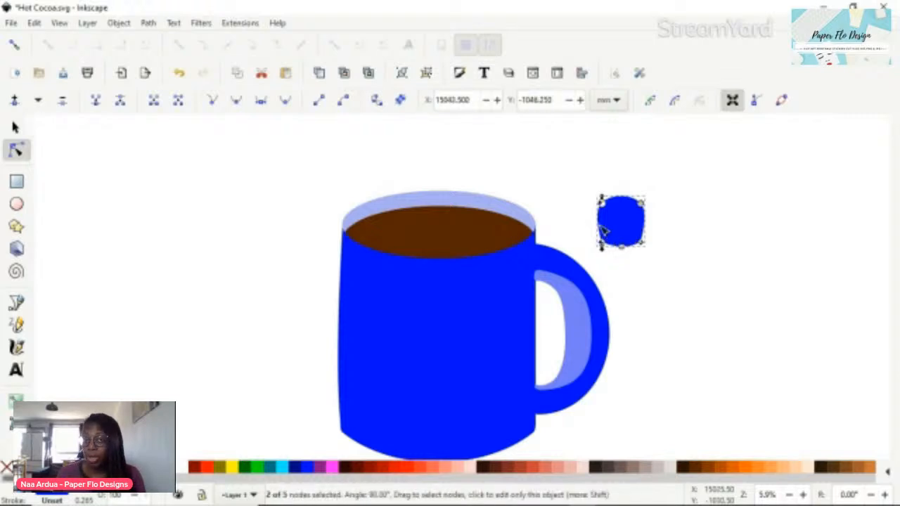
click(648, 230)
click(644, 225)
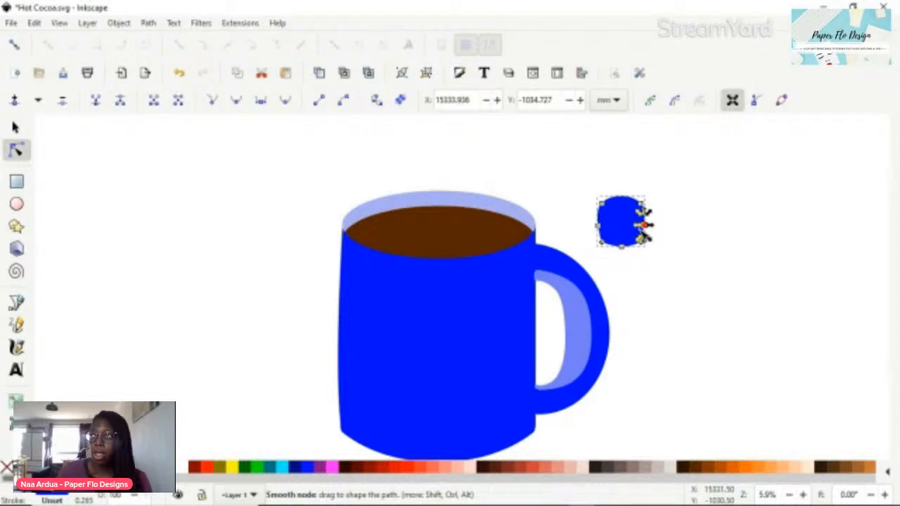
click(644, 245)
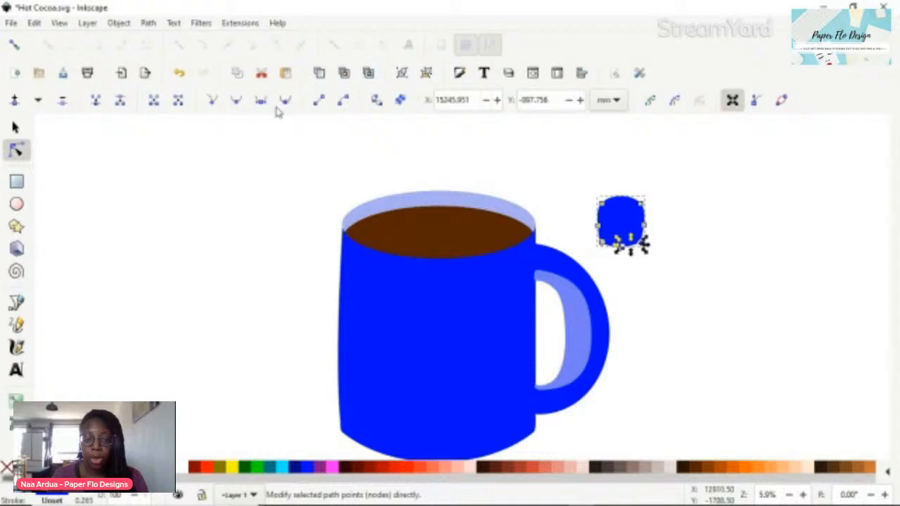
key(s)
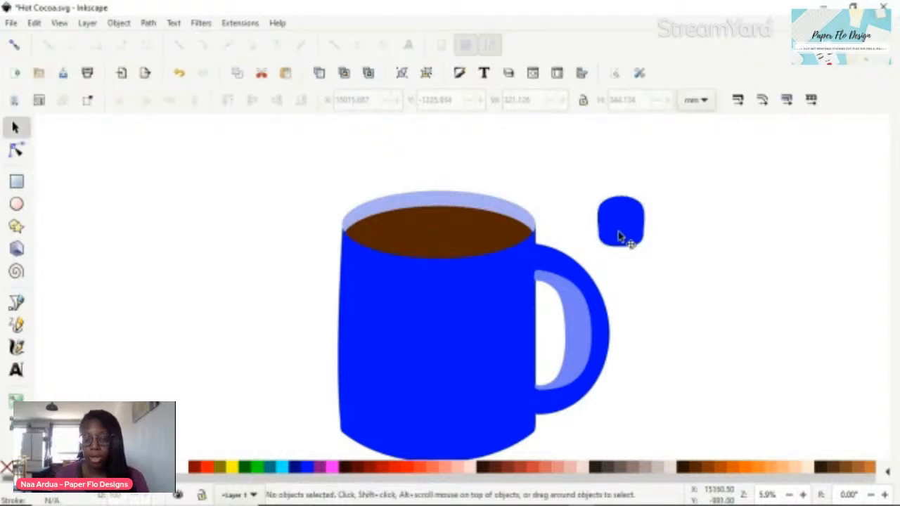
Step: Fill the small rounded shape beside the mug with light orange after trying paler peach tones
click(621, 236)
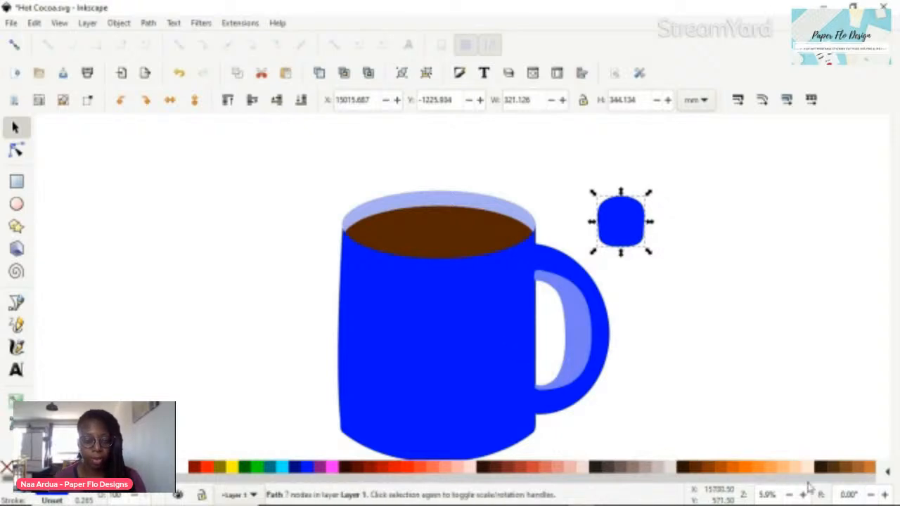
click(790, 470)
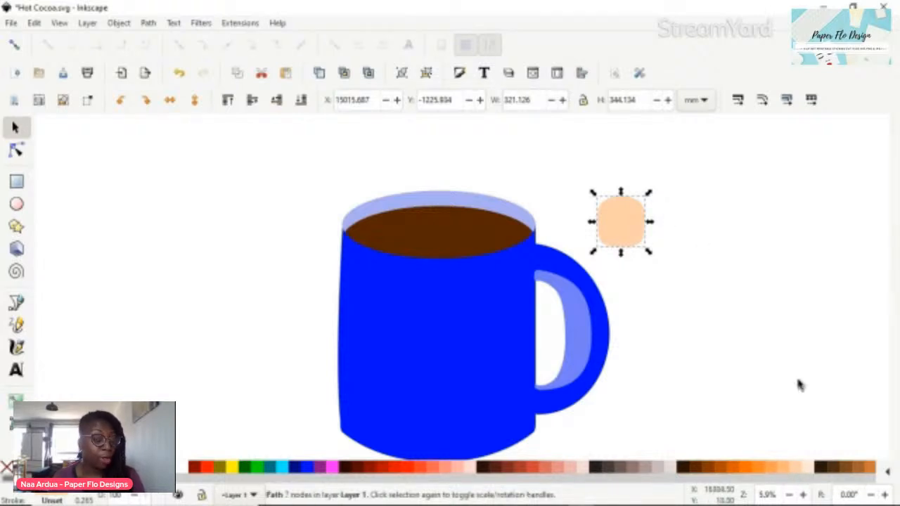
click(803, 469)
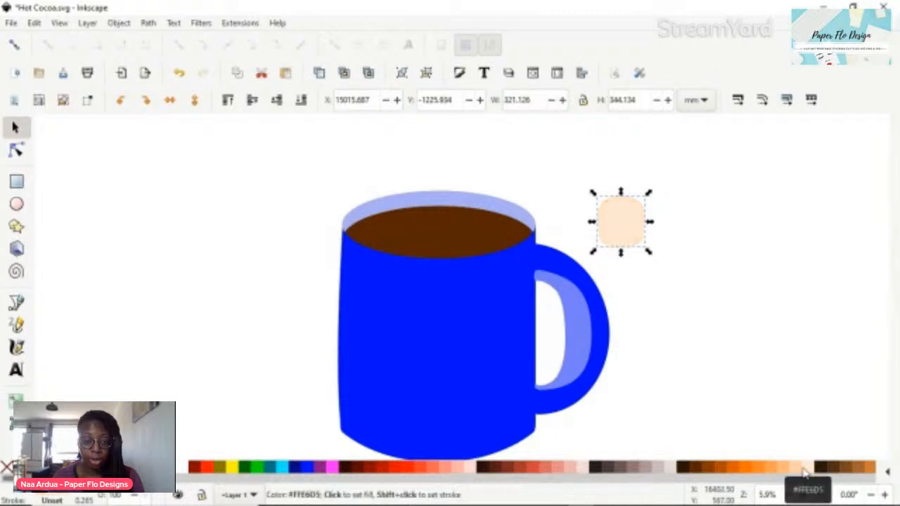
click(774, 468)
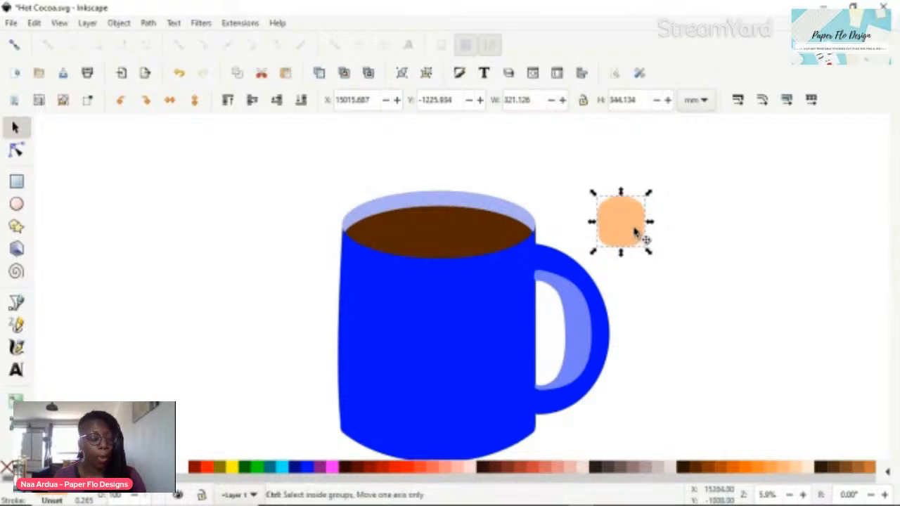
Step: Duplicate the light orange shape, fill the copy with paler peach, and offset it about 162 mm above the original
drag(626, 228, 628, 244)
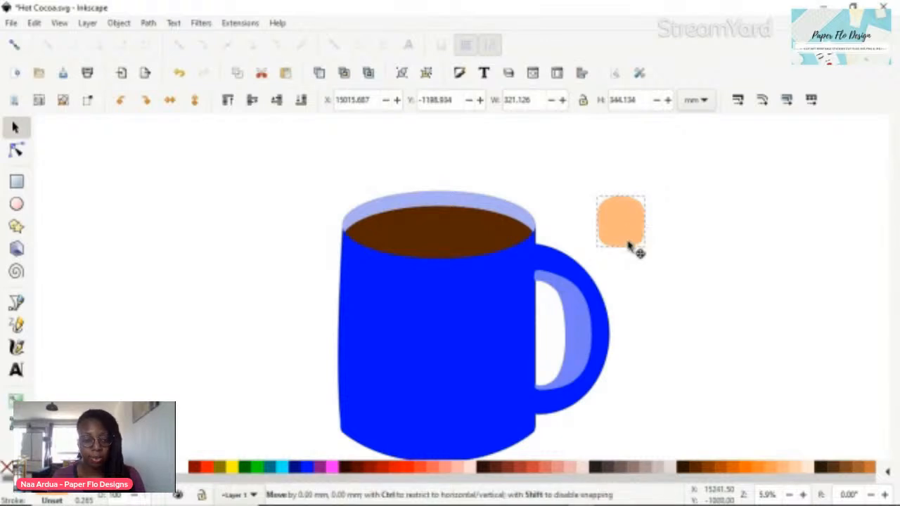
mouse_move(631, 247)
mouse_down()
mouse_move(631, 254)
mouse_move(620, 243)
mouse_up()
click(797, 468)
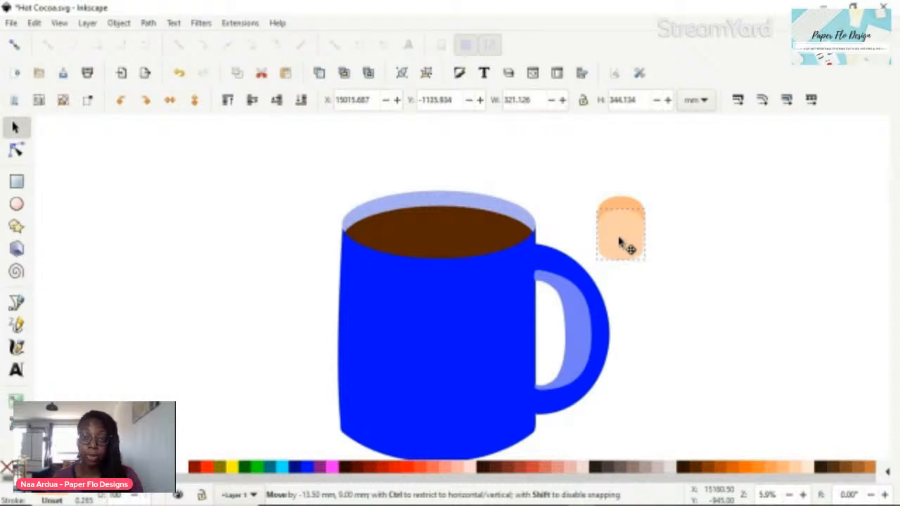
drag(620, 242, 620, 204)
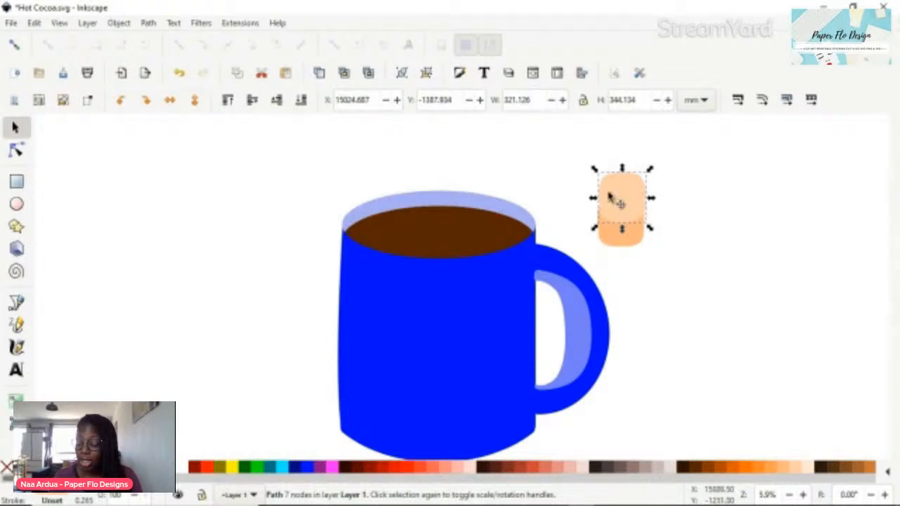
Step: Duplicate the light orange shape and use the copy to divide the overlapping paler peach shape into pieces
shift+click(630, 241)
click(630, 241)
click(663, 237)
click(623, 241)
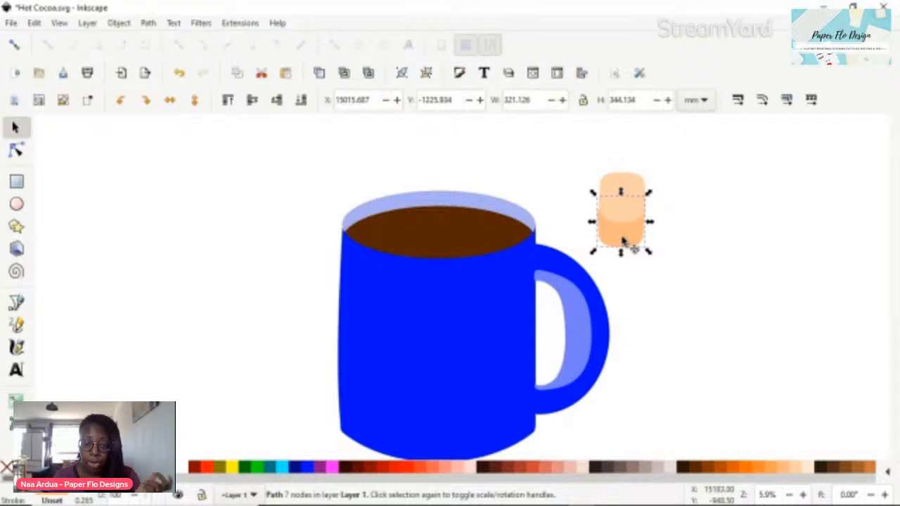
key(ctrl+d)
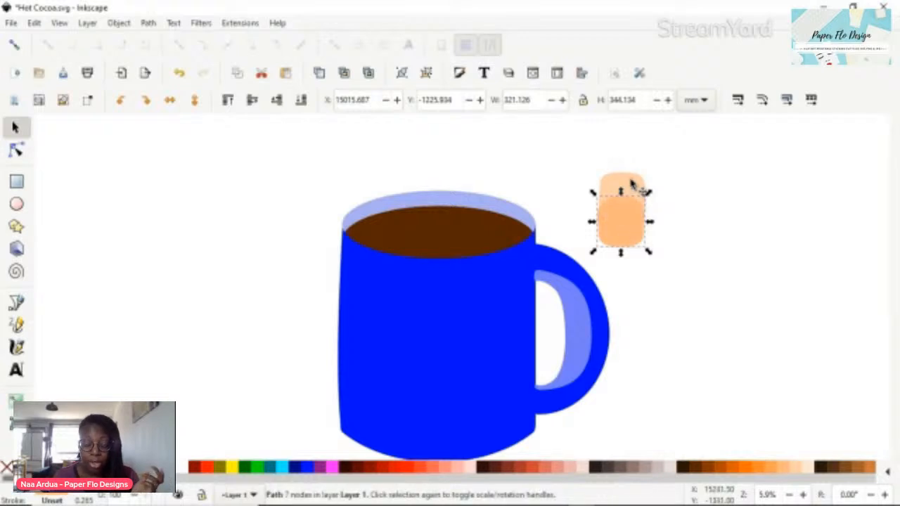
shift+click(630, 184)
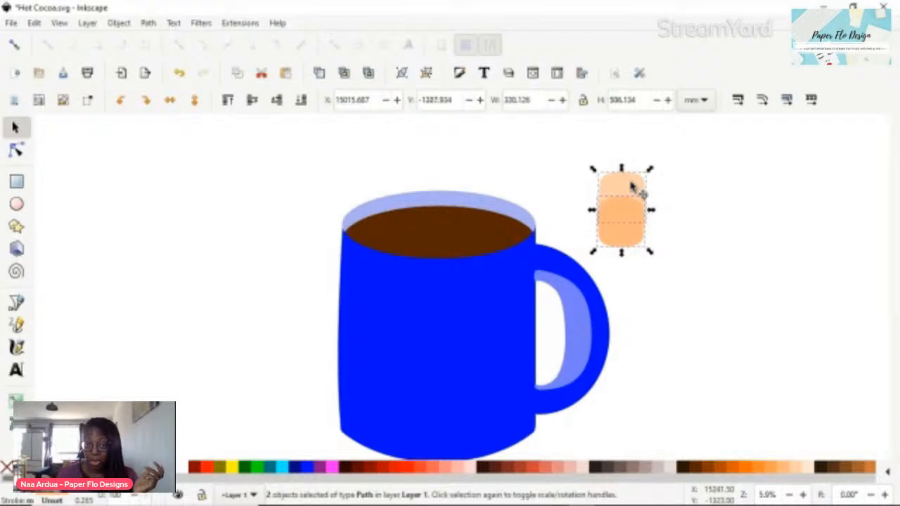
click(630, 185)
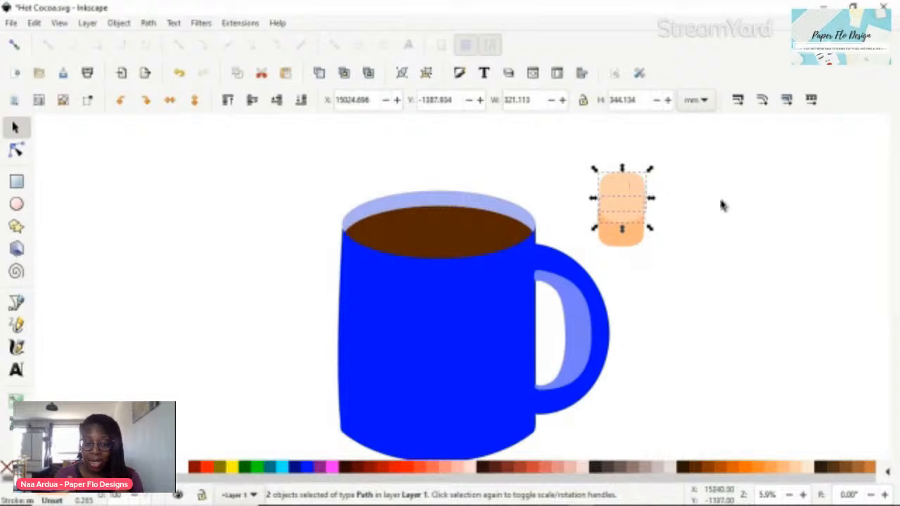
Step: Move the surplus upper piece of the divided peach shape away and delete it, keeping the oval top face
click(711, 198)
click(633, 187)
drag(633, 190, 712, 179)
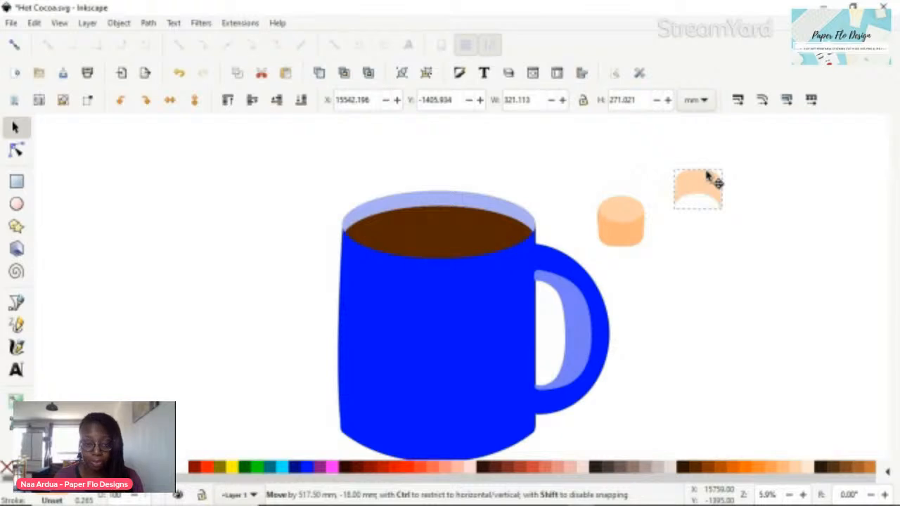
drag(709, 175, 707, 177)
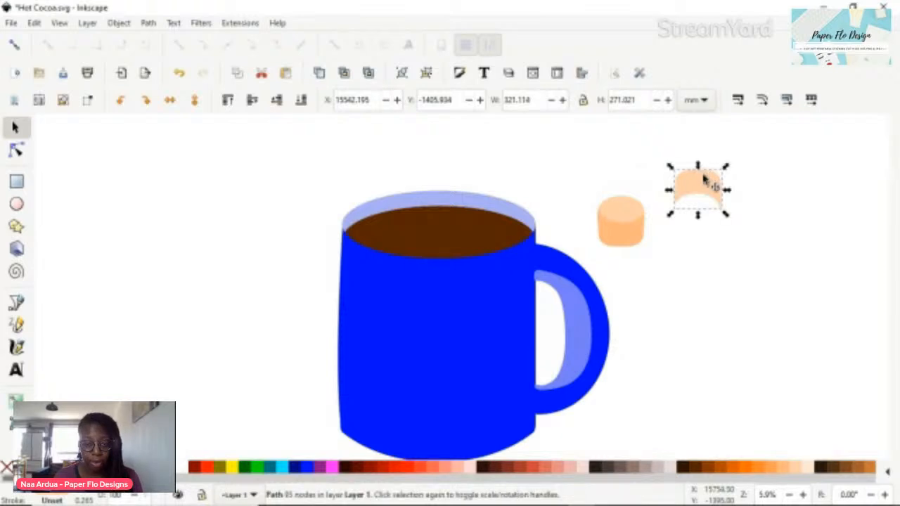
key(Delete)
drag(593, 184, 675, 281)
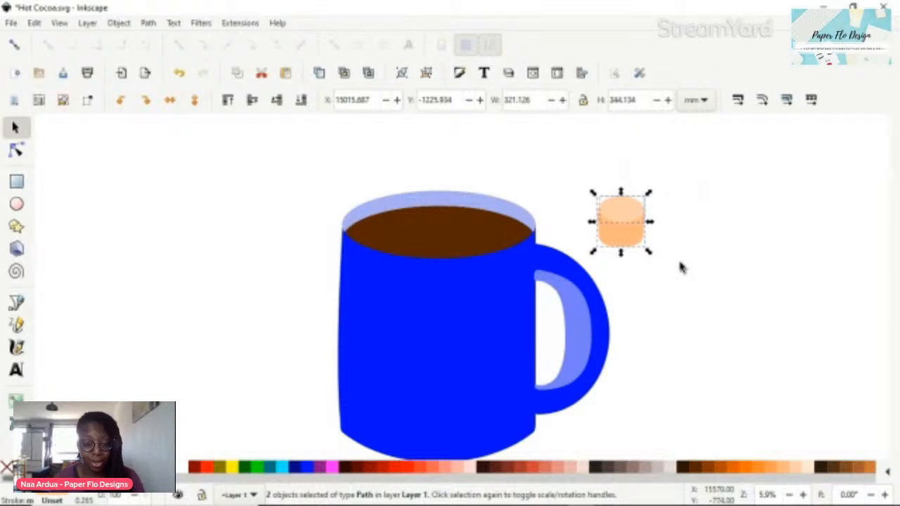
click(726, 232)
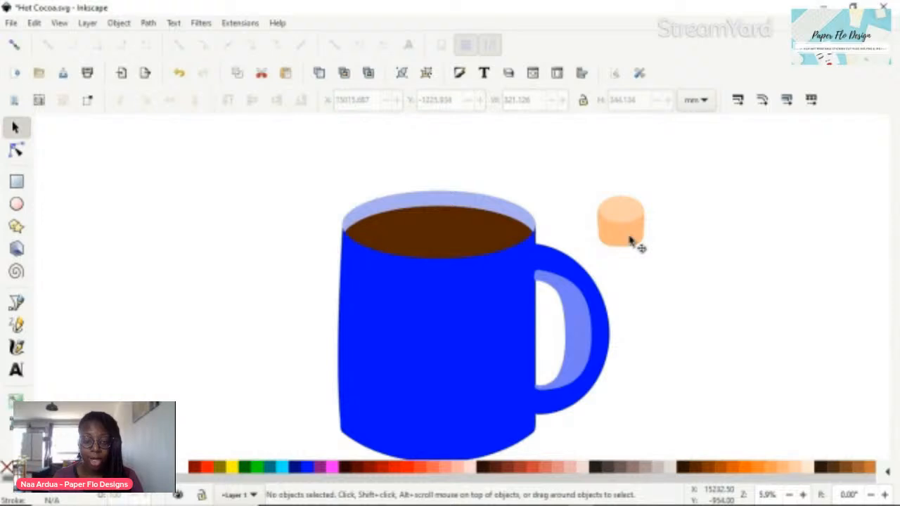
Step: Fill the marshmallow's body with paler peach and its top face with a lighter tint averaged from the surrounding colours
click(631, 243)
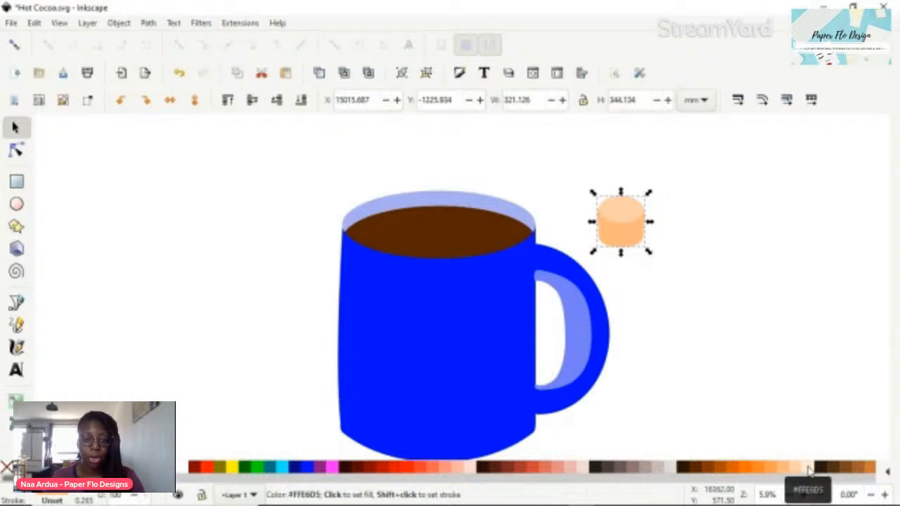
click(806, 468)
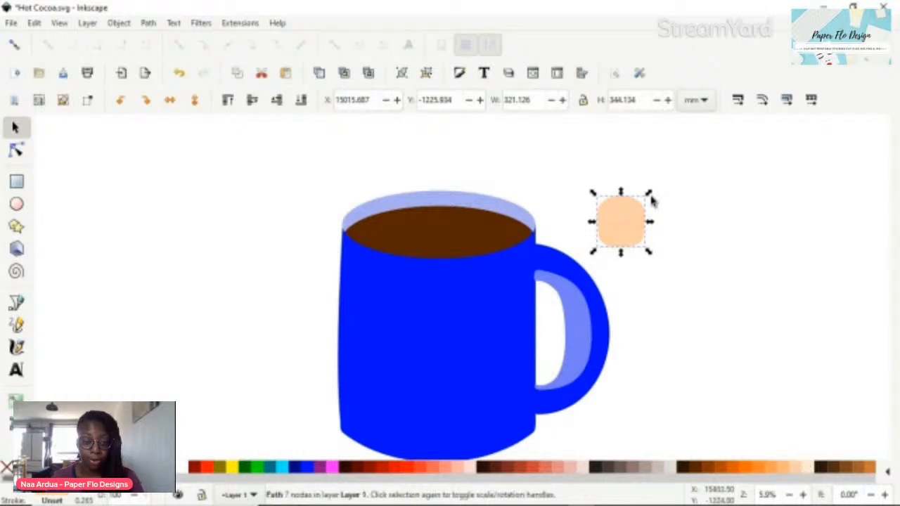
click(629, 207)
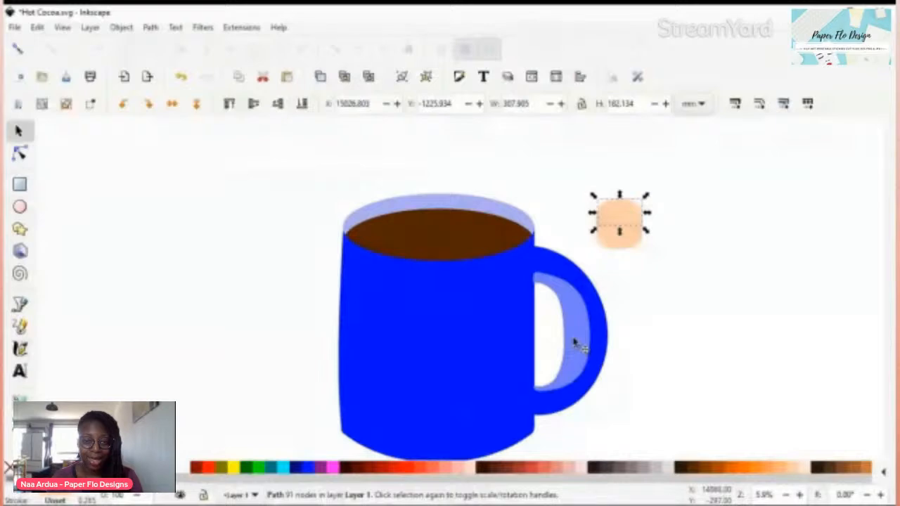
key(d)
drag(617, 180, 700, 219)
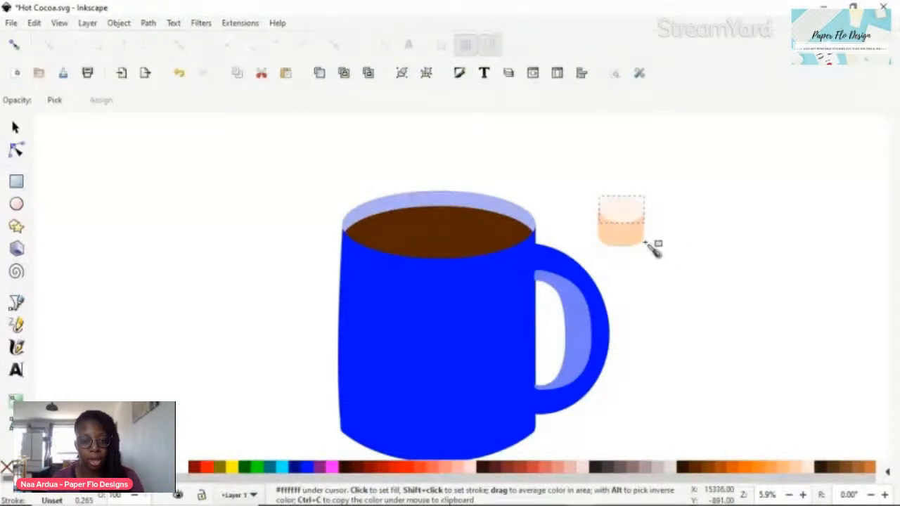
drag(632, 241, 646, 254)
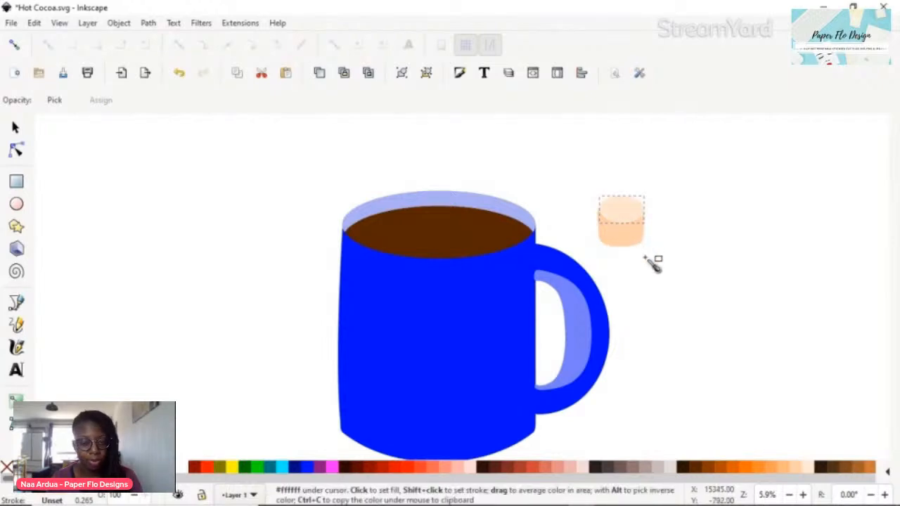
drag(631, 239, 650, 262)
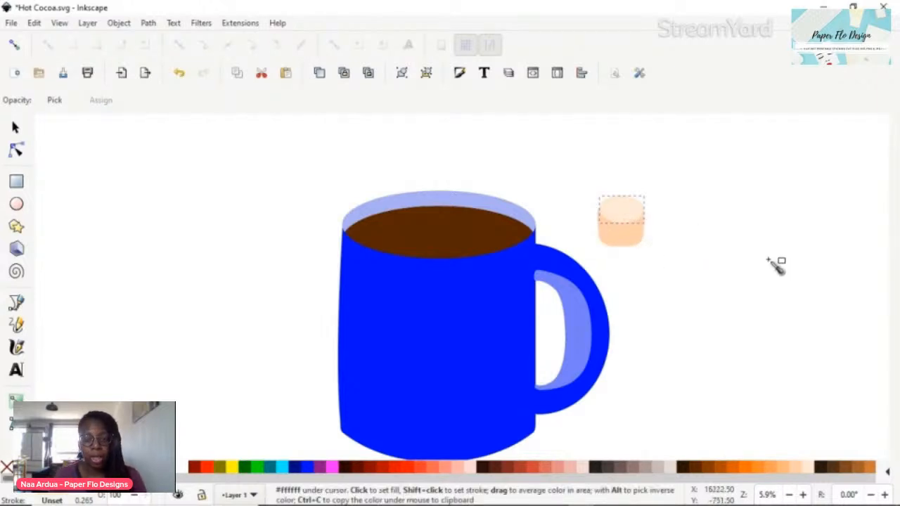
key(s)
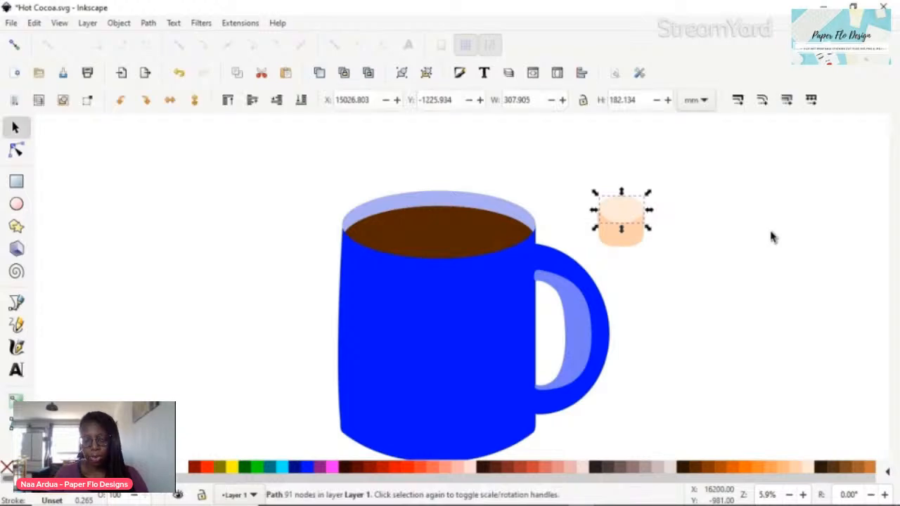
click(760, 223)
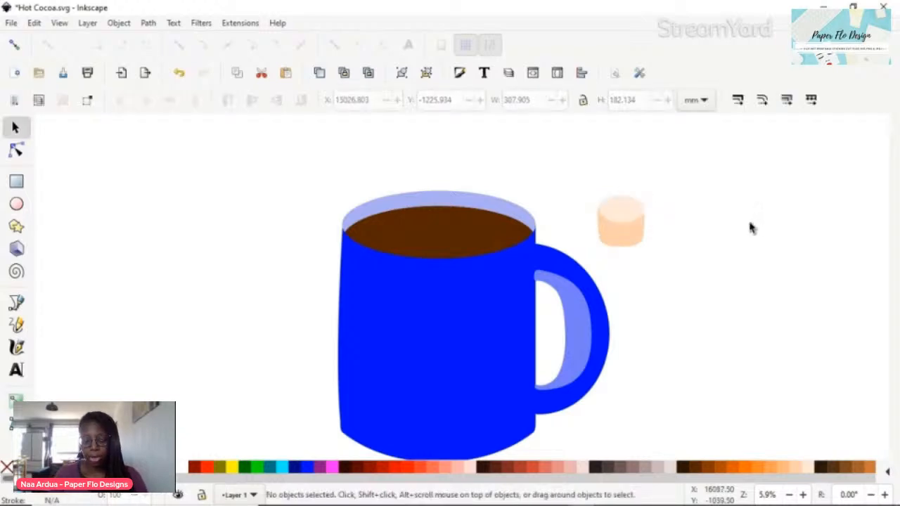
Step: Lighten the marshmallow again by sampling averaged colours: very pale peach for the body, near-white for the top face
click(613, 239)
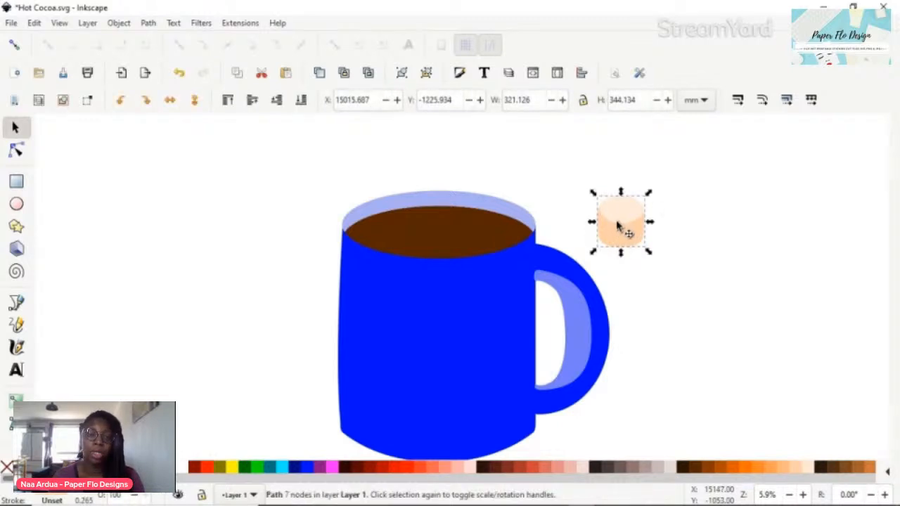
key(d)
drag(621, 219, 681, 231)
key(s)
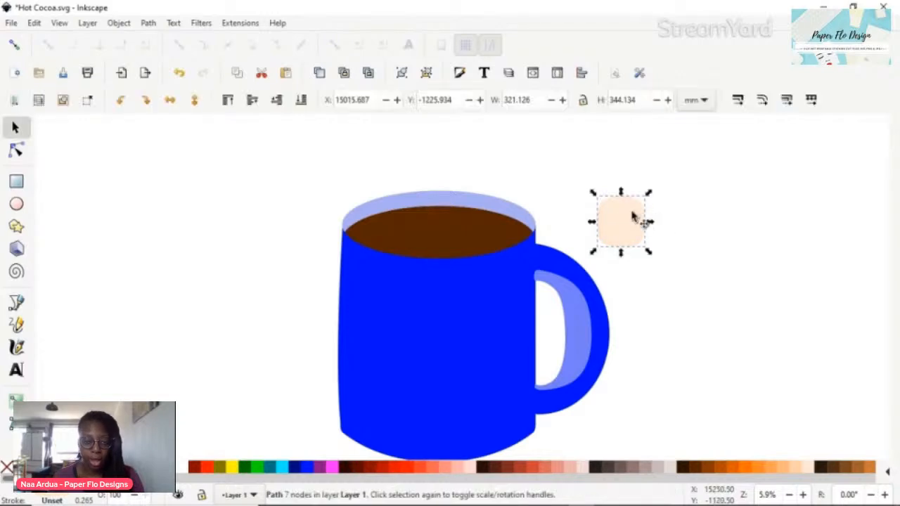
click(633, 211)
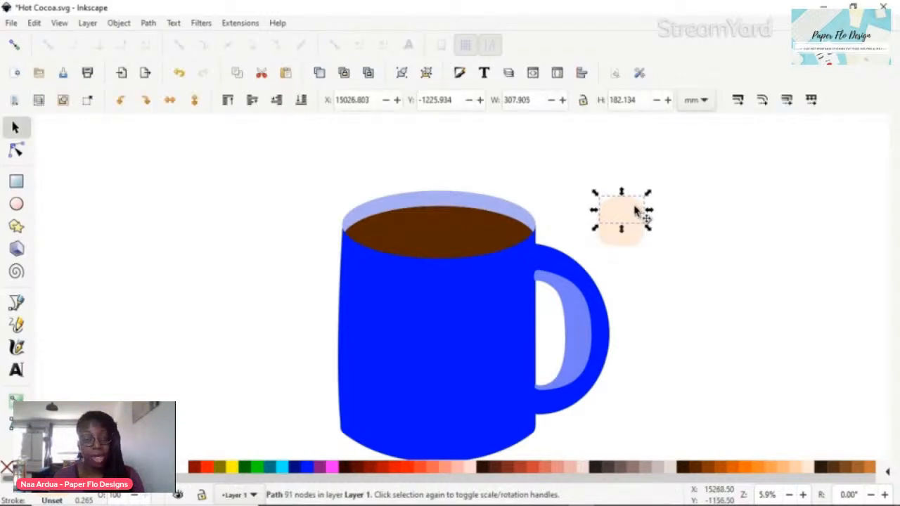
key(d)
drag(606, 185, 629, 214)
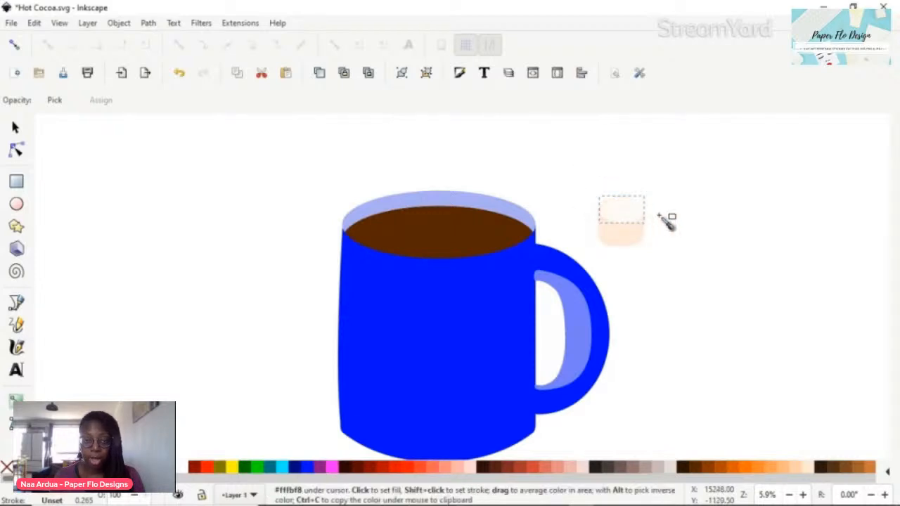
key(s)
Step: Group the marshmallow's body and top face, and move the group farther from the mug toward the canvas's upper right
click(593, 164)
drag(566, 155, 688, 275)
key(ctrl+g)
drag(628, 235, 754, 189)
Step: Duplicate the marshmallow group and arrange three copies side by side in the cocoa, with the middle one slightly lower
key(ctrl)
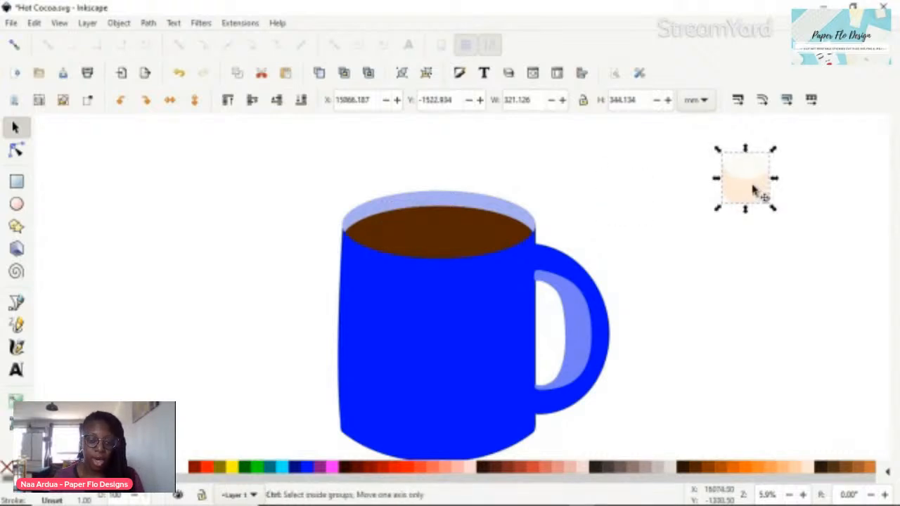
drag(750, 187, 397, 198)
key(ctrl+z)
click(418, 230)
drag(401, 196, 500, 227)
key(ctrl+d)
click(635, 224)
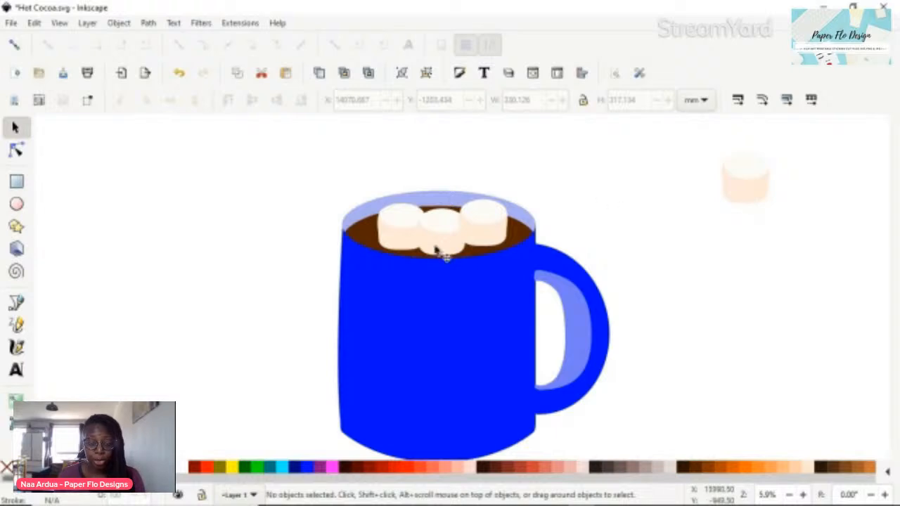
Step: Duplicate the brown cocoa shape, raise the copy above the marshmallows, and fill it with a darker brown
click(371, 247)
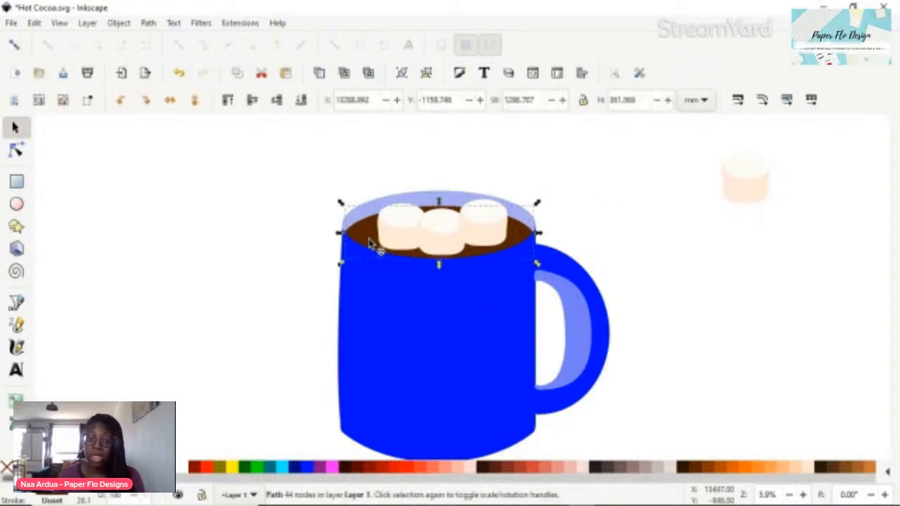
key(Home)
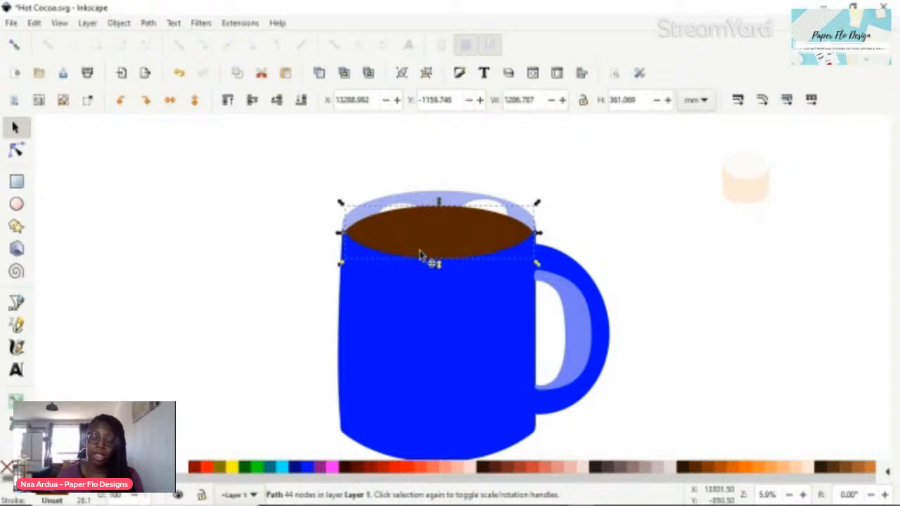
click(694, 469)
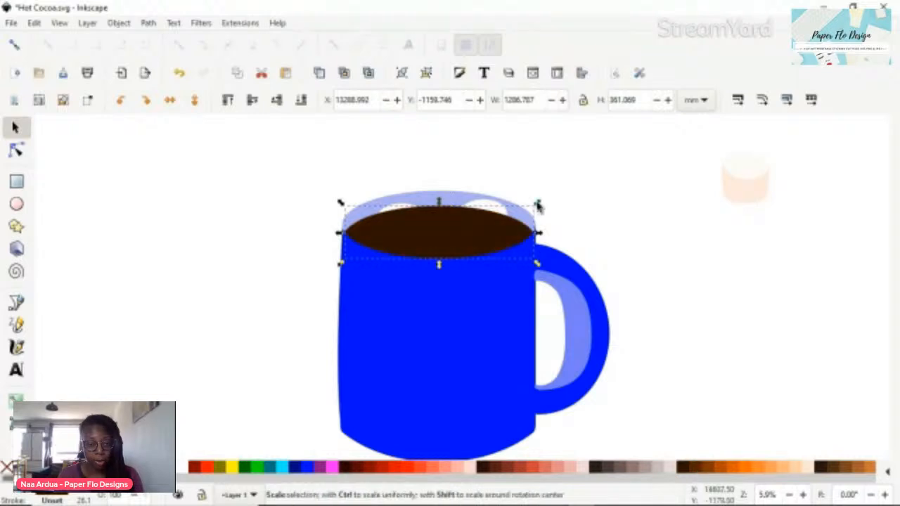
Step: Scale the dark brown copy to about 952 by 267 mm and lower it over the marshmallows' bases
drag(538, 204, 530, 212)
drag(454, 239, 455, 245)
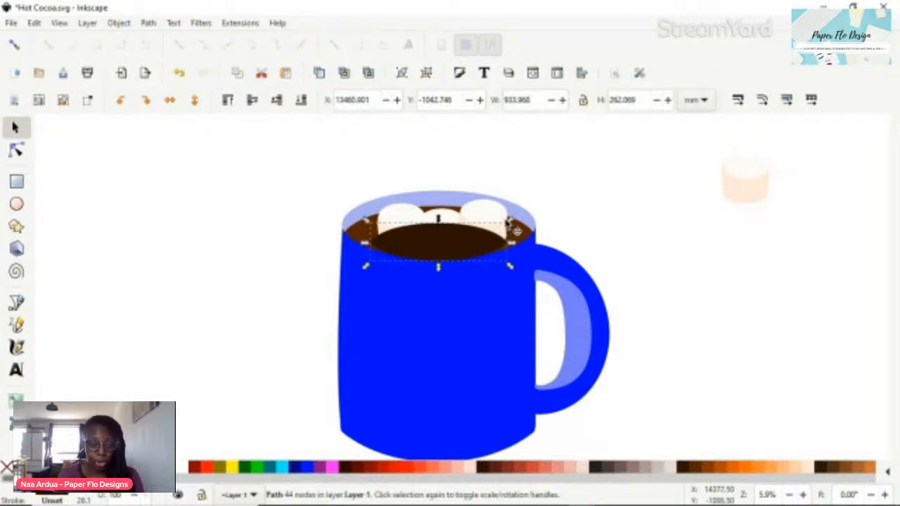
drag(509, 225, 514, 224)
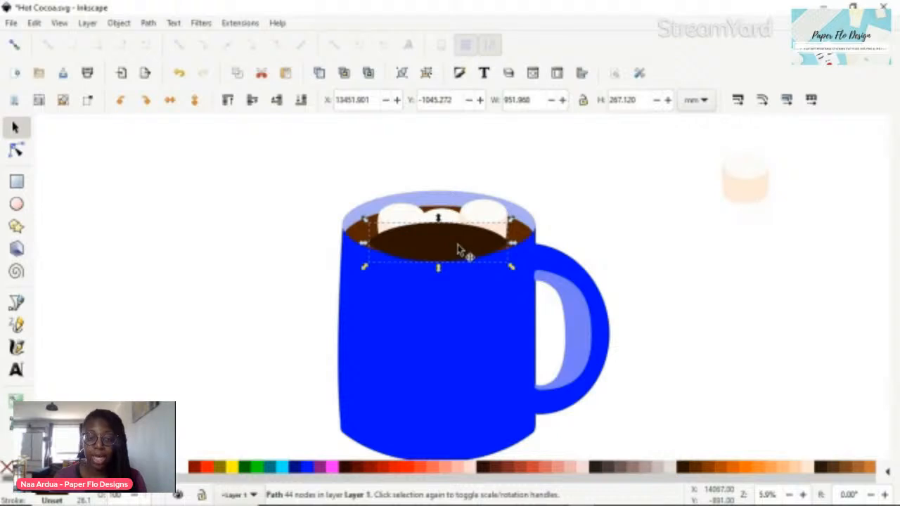
Step: Pull the dark brown shape's two side corner nodes outward and down past the cocoa's front edge
double_click(459, 249)
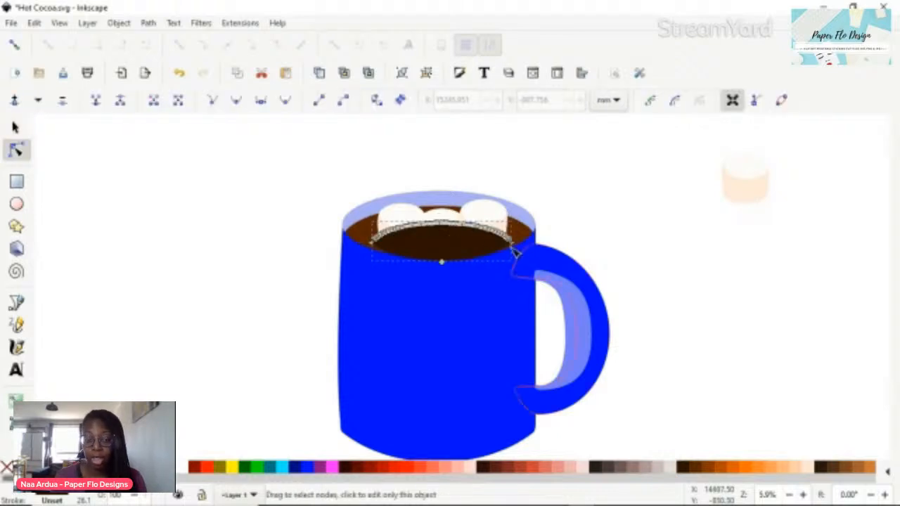
scroll(465, 251, up, 1)
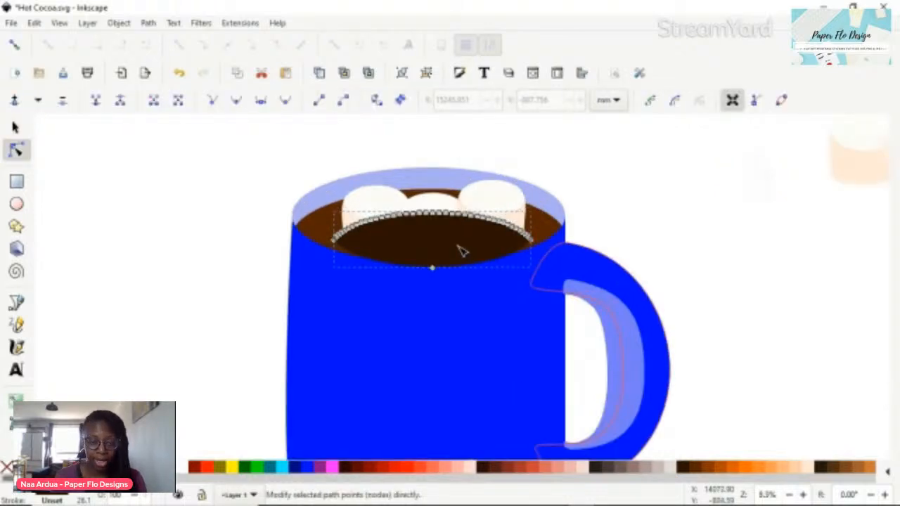
scroll(463, 250, up, 1)
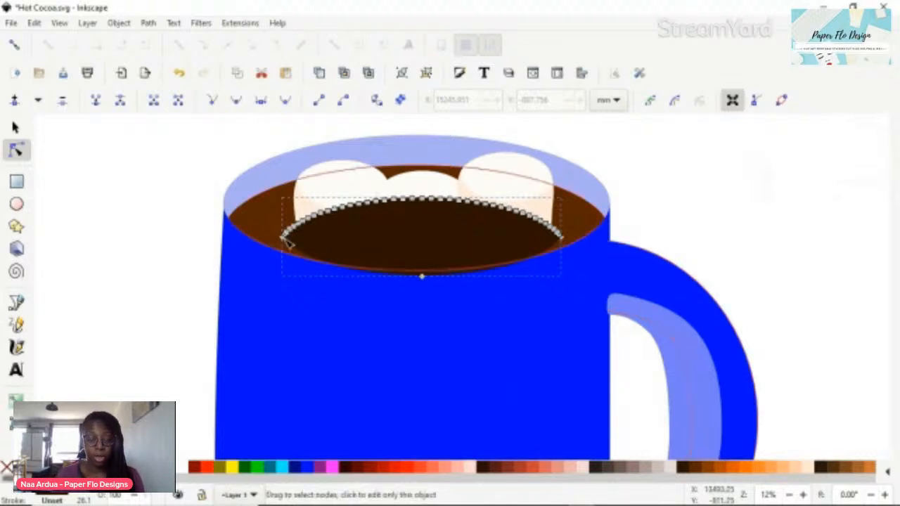
drag(285, 249, 274, 243)
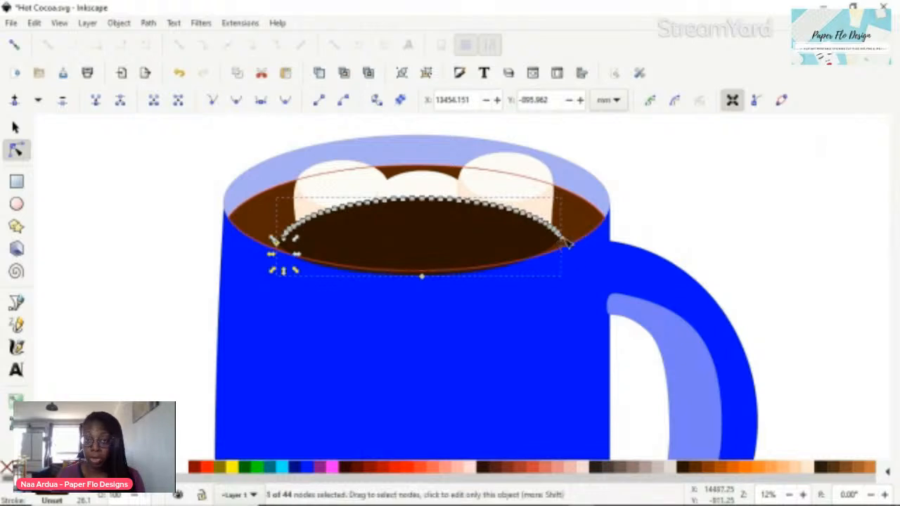
drag(568, 245, 579, 260)
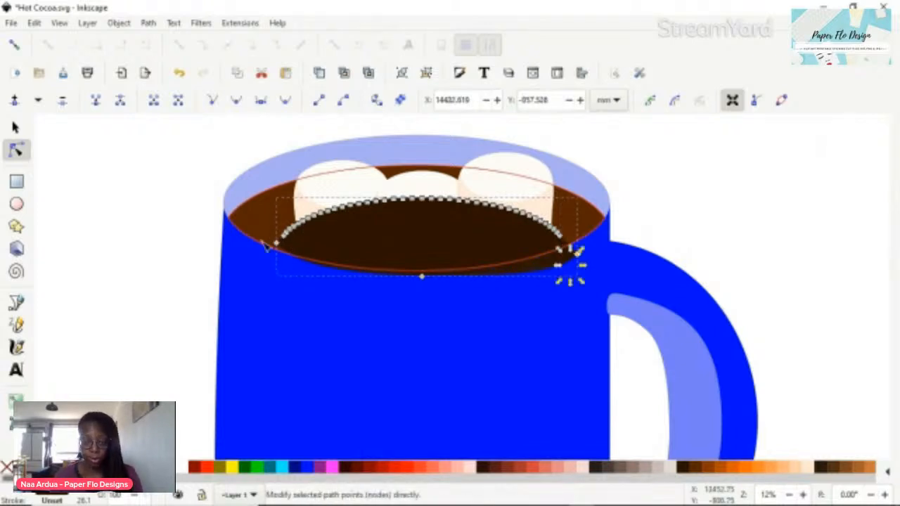
mouse_move(276, 244)
mouse_down()
mouse_move(278, 264)
mouse_move(260, 249)
mouse_up()
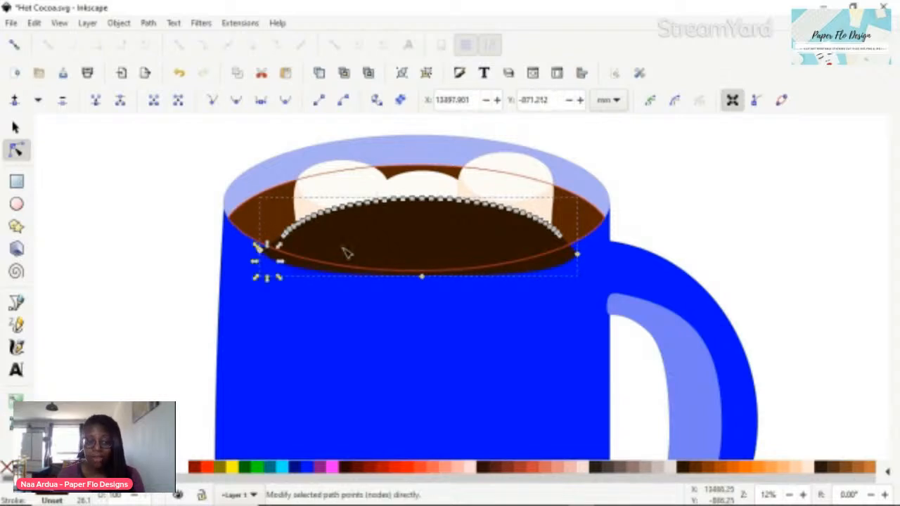
click(681, 203)
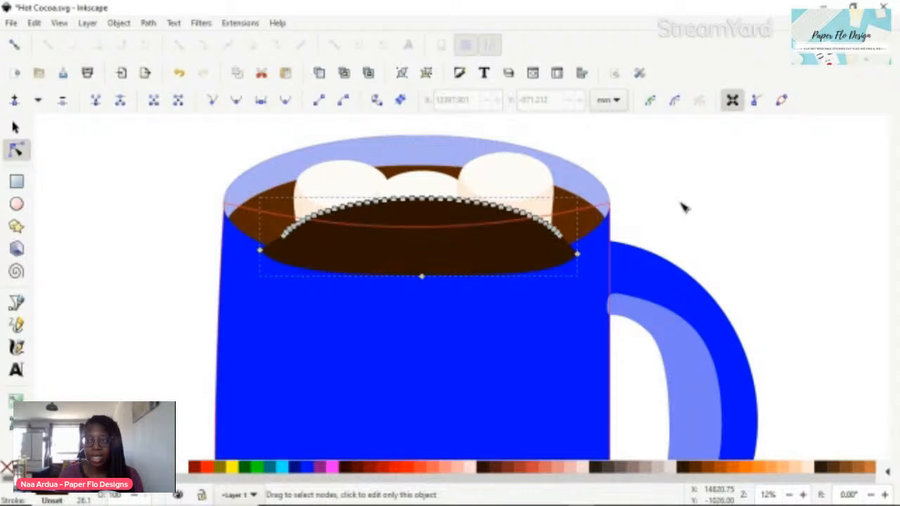
click(684, 207)
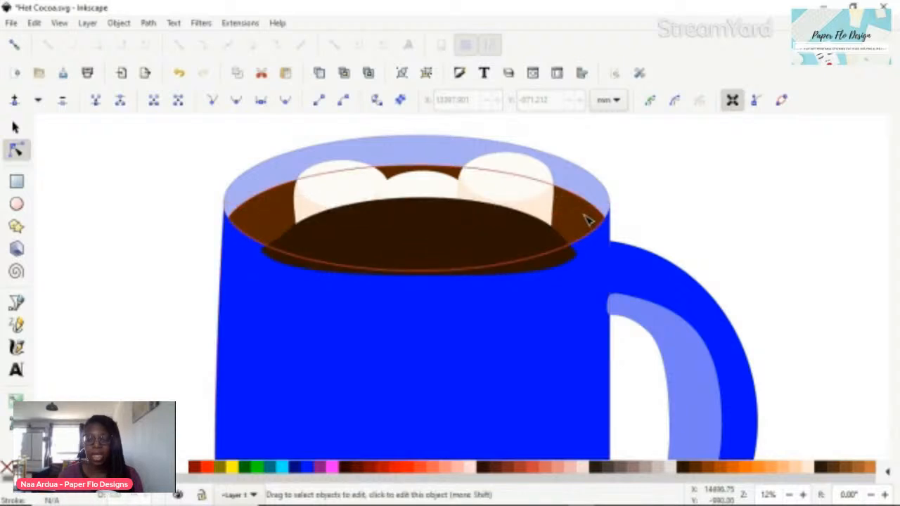
Step: Delete most of the closely spaced nodes along the dark brown shape's upper edge, keeping a few near the marshmallows' outer sides
key(s)
click(590, 219)
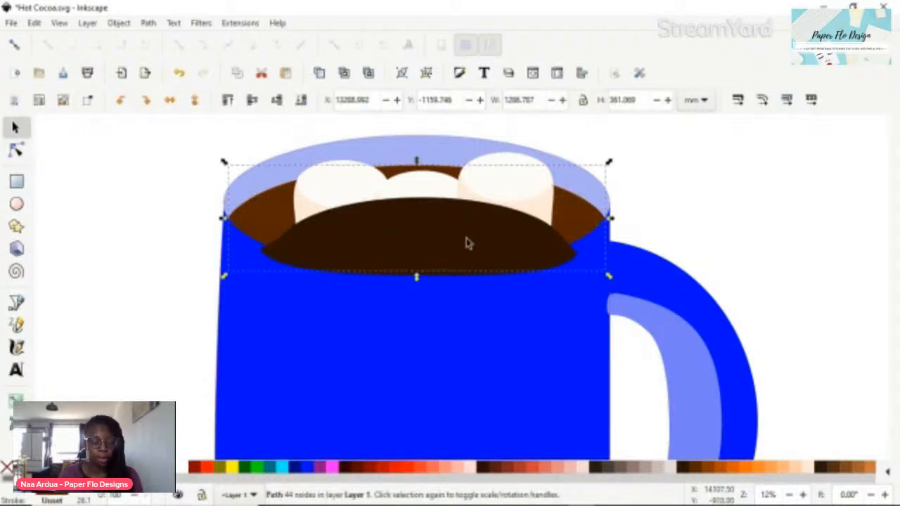
click(310, 237)
double_click(301, 238)
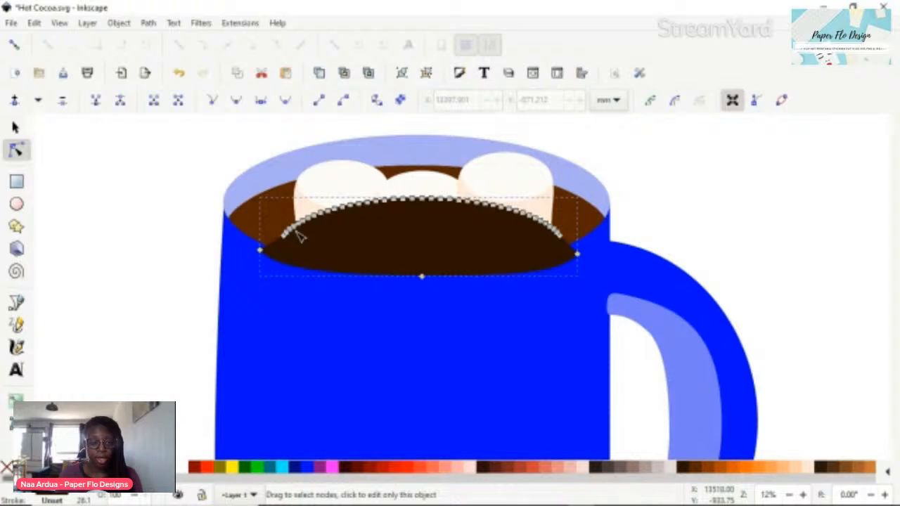
drag(283, 127, 507, 230)
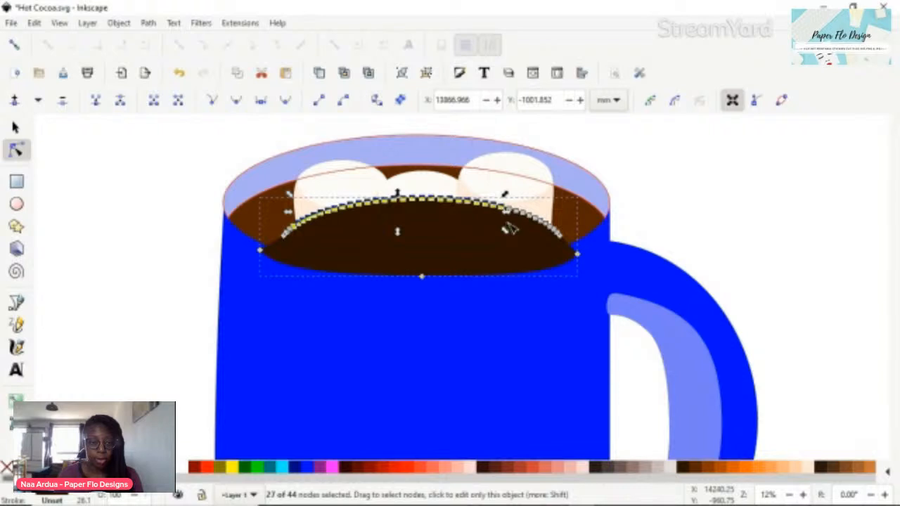
key(Delete)
drag(541, 136, 525, 257)
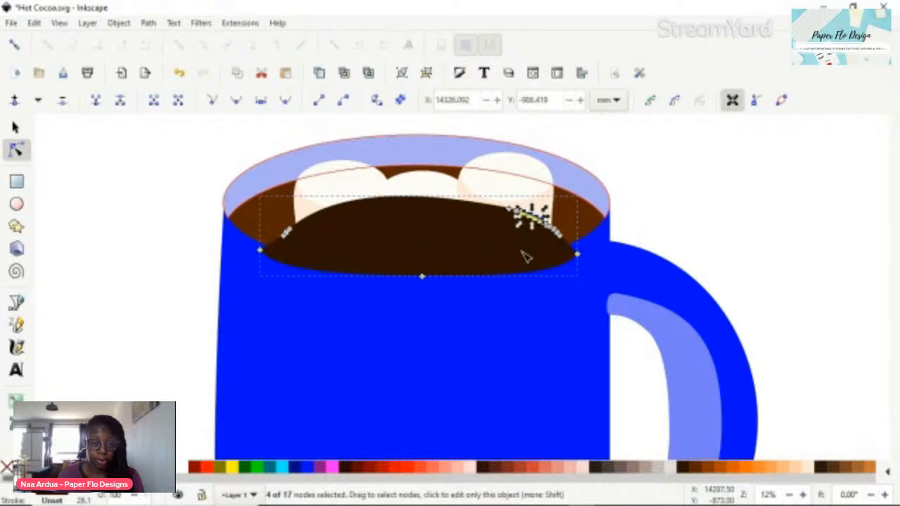
key(Delete)
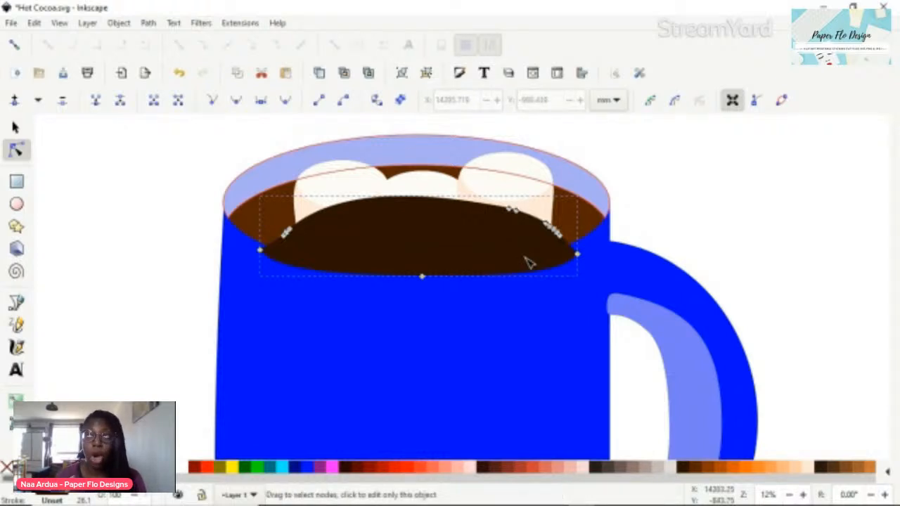
drag(533, 132, 566, 255)
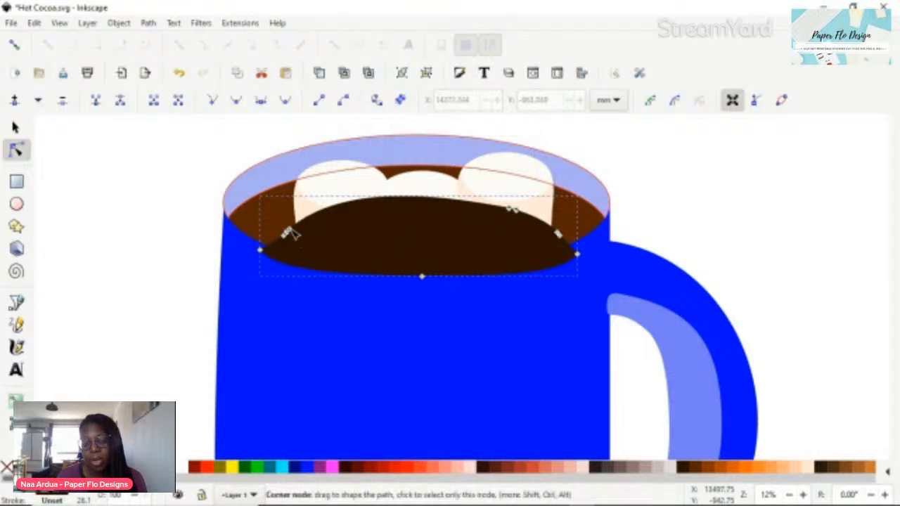
Step: Reshape the dark brown shape's left end so its edge rises beside the left marshmallow and dips in a curve beneath it
click(288, 233)
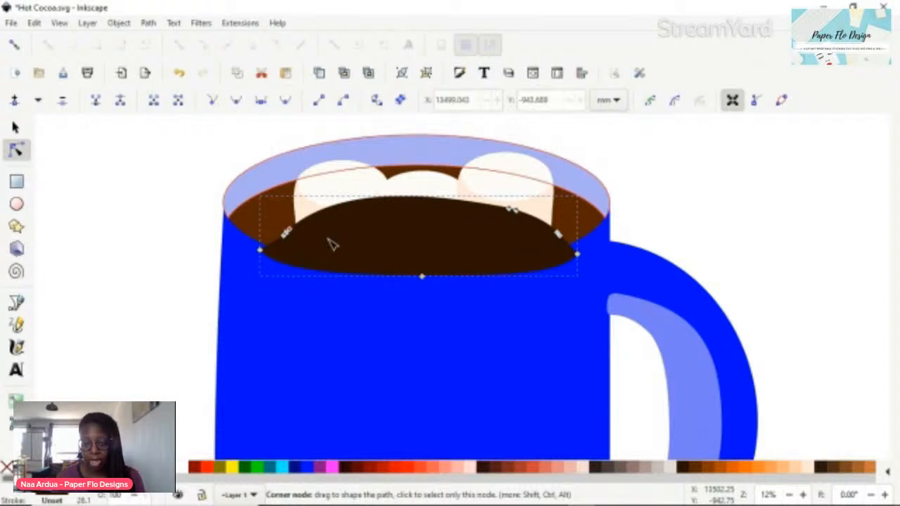
drag(288, 232, 295, 208)
drag(343, 229, 325, 234)
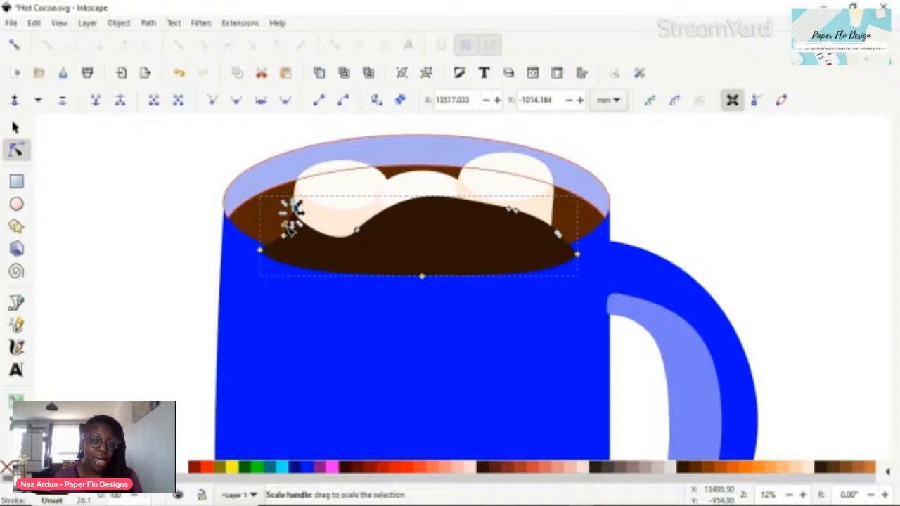
drag(292, 208, 304, 235)
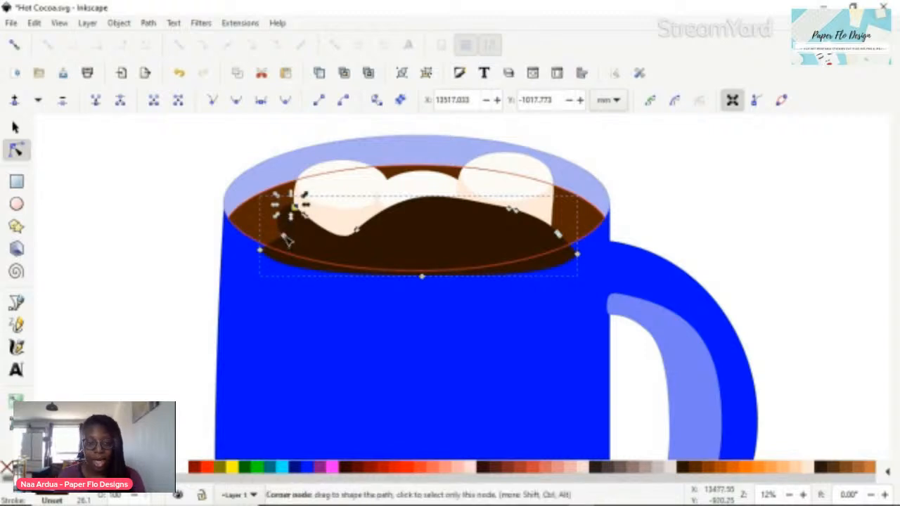
mouse_move(285, 235)
mouse_down()
mouse_move(273, 235)
mouse_move(281, 241)
mouse_up()
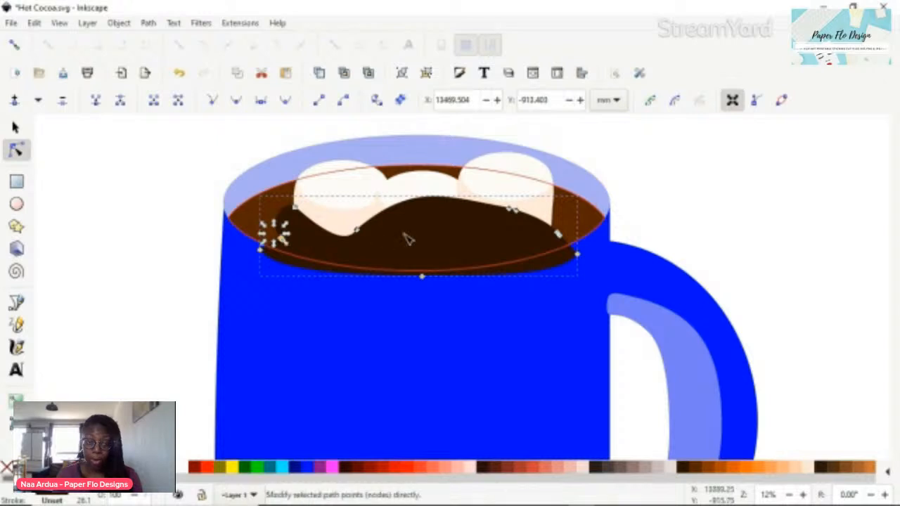
Step: Reshape the remaining dark brown edge to peak over the middle marshmallow, dip under the right one, and extend toward the cocoa's right end
drag(509, 208, 435, 203)
drag(453, 191, 452, 190)
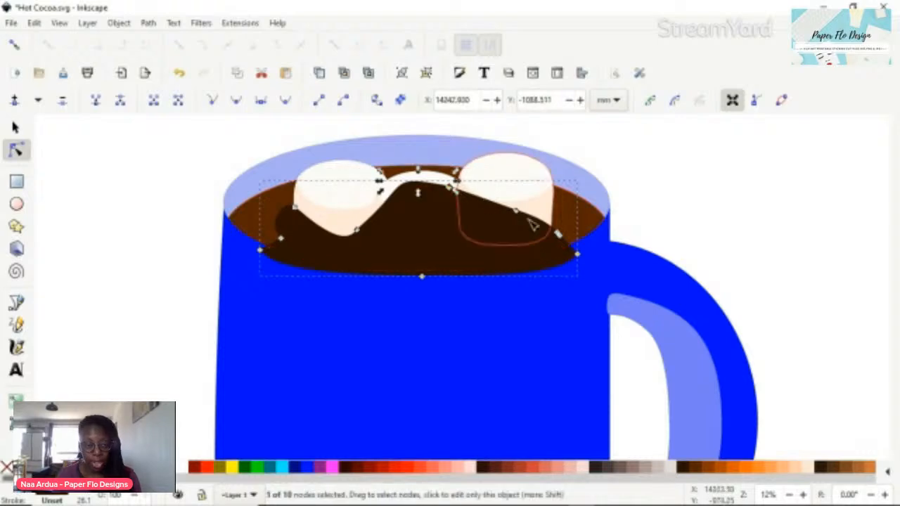
key(Escape)
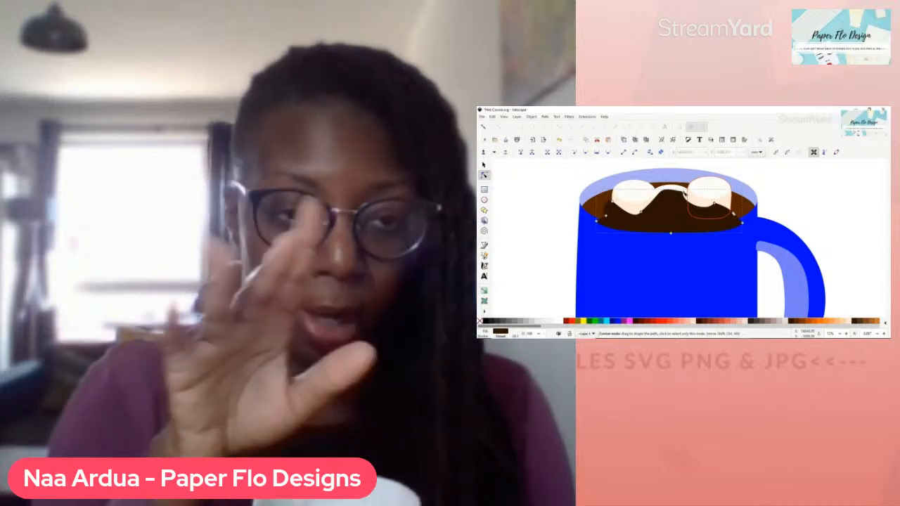
drag(685, 194, 679, 192)
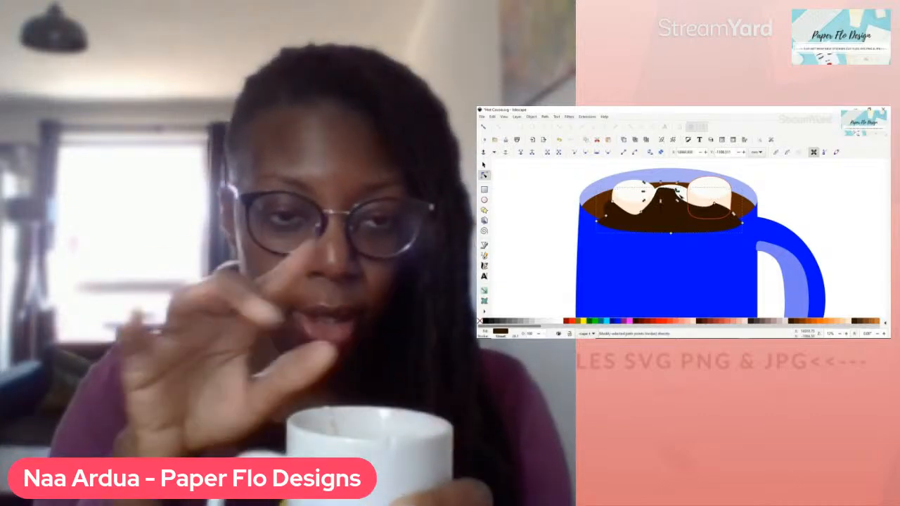
click(686, 198)
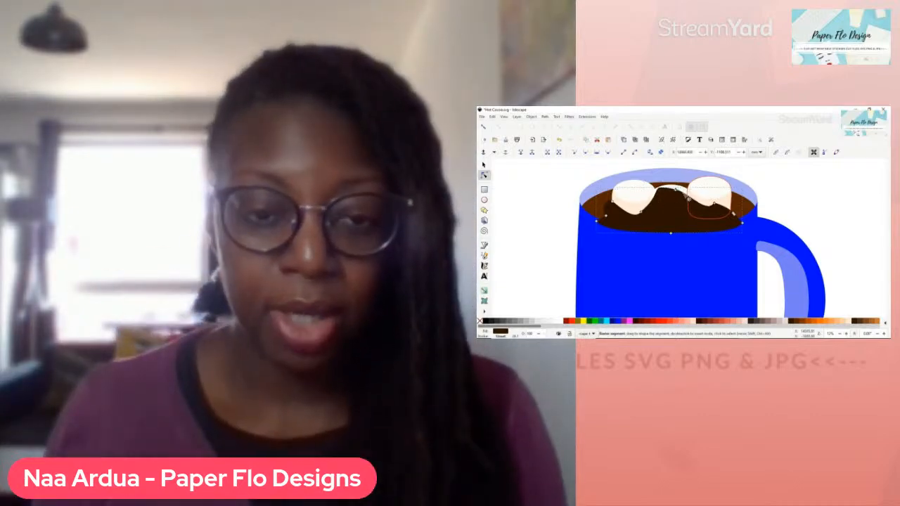
click(667, 187)
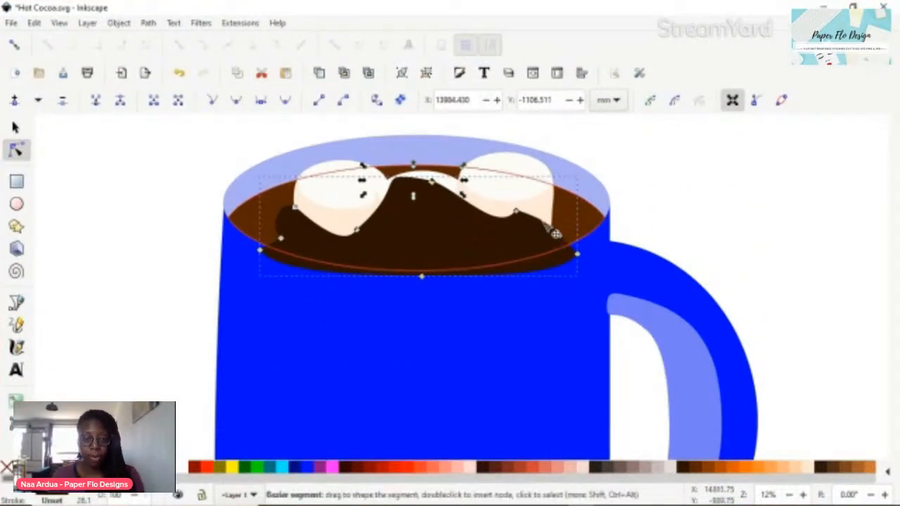
drag(536, 218, 584, 226)
key(ctrl+z)
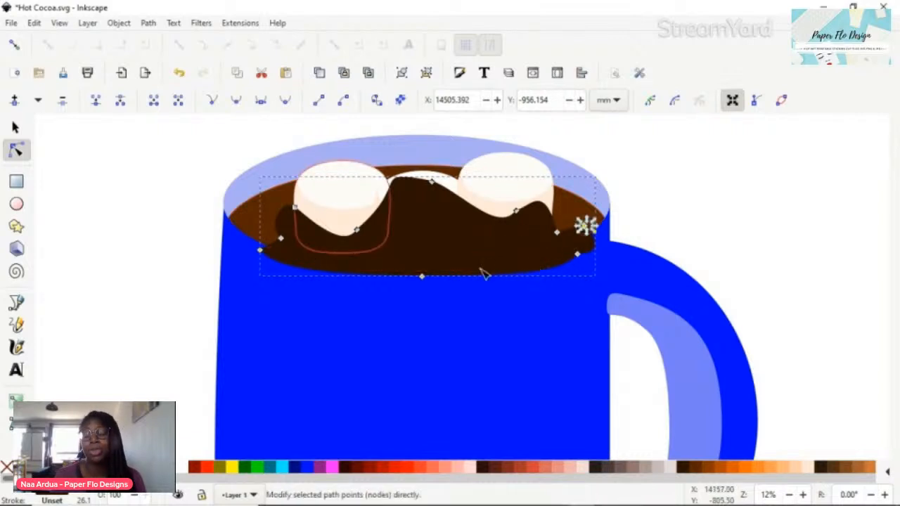
Step: Raise the brown cocoa shape to the top and divide the dark brown shape along its outline
click(246, 223)
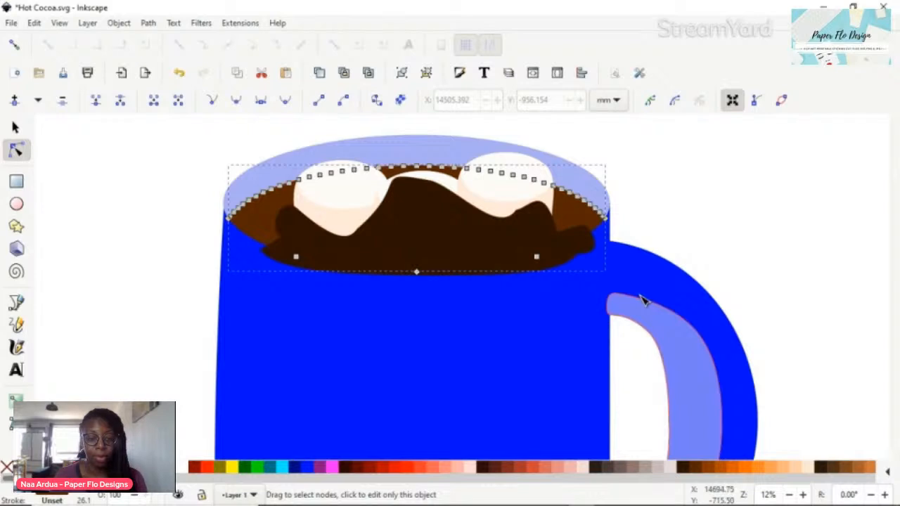
key(s)
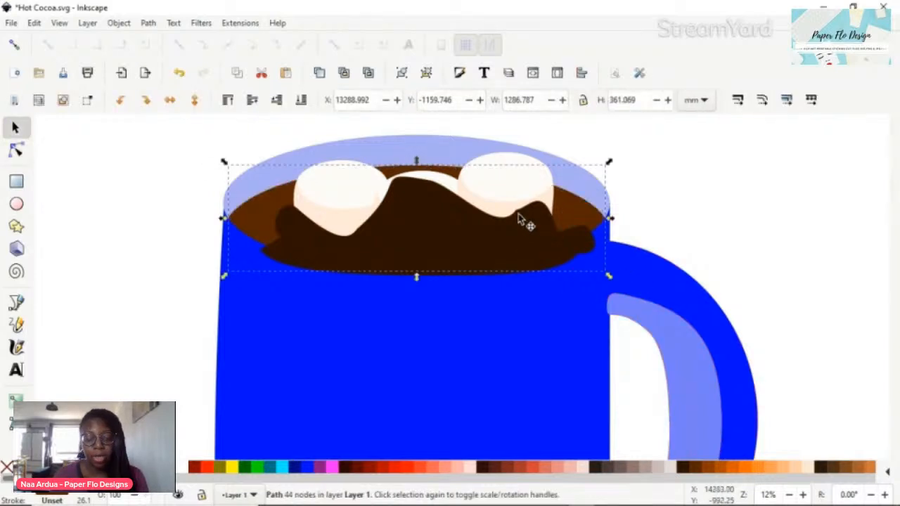
key(ctrl)
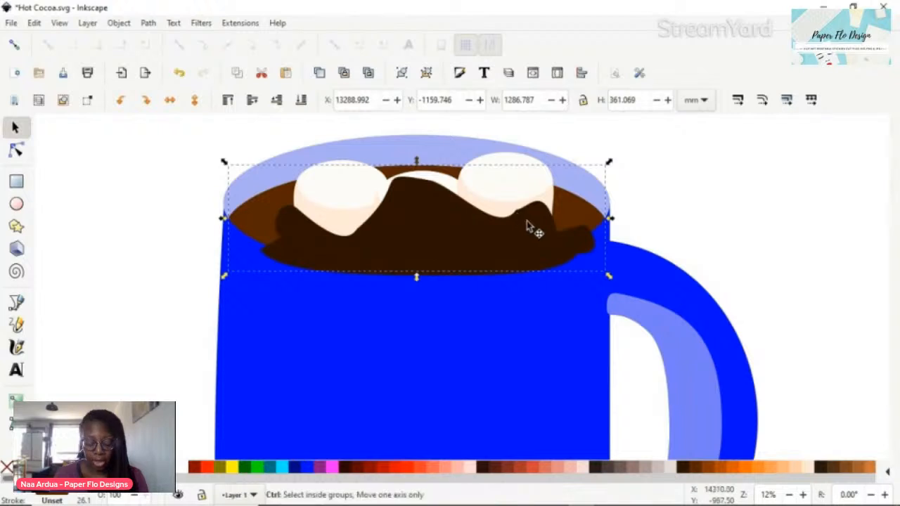
key(Home)
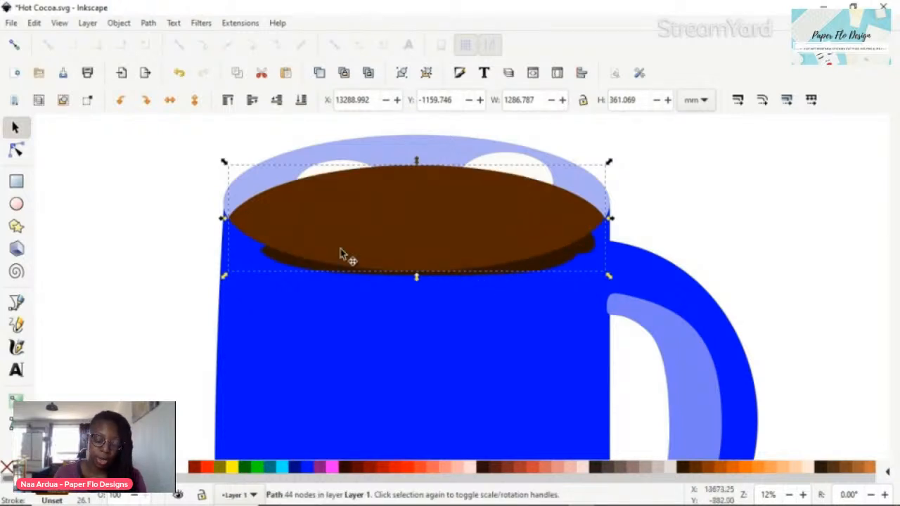
shift+click(457, 279)
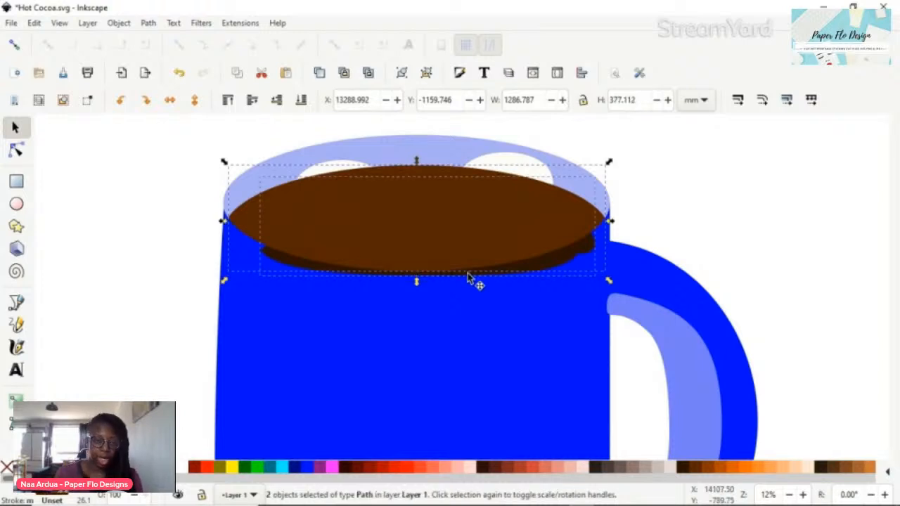
key(ctrl+slash)
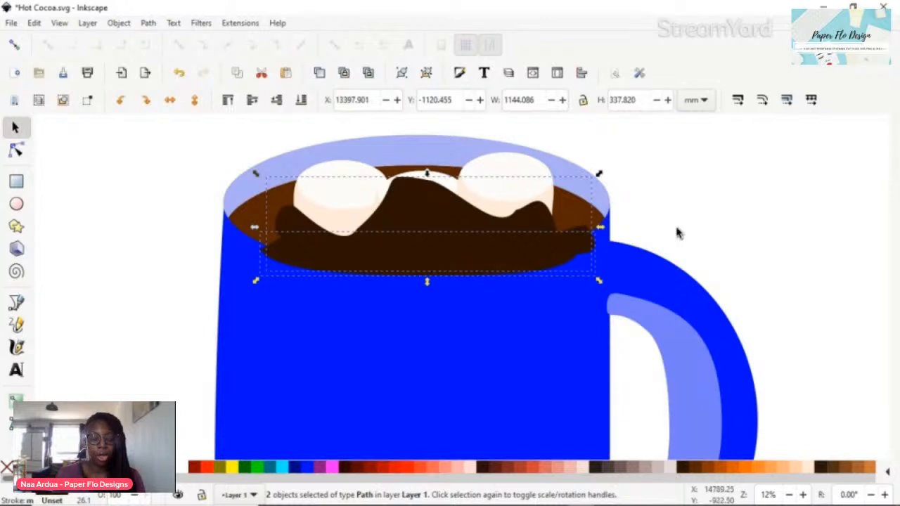
Step: Delete the cut-off dark brown piece that overhangs the cocoa's front edge
click(688, 202)
click(544, 272)
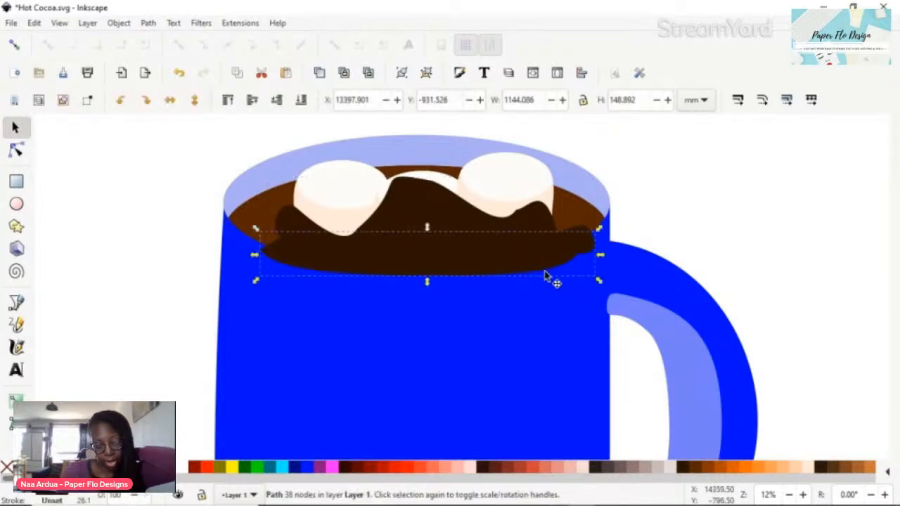
key(Delete)
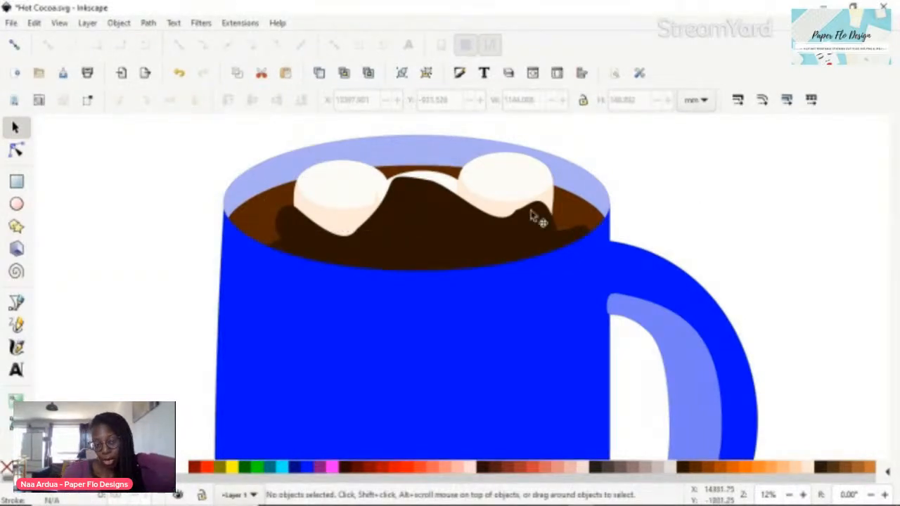
Step: Lower the trimmed dark brown shape in the stacking order until it sits behind all three marshmallows
click(480, 235)
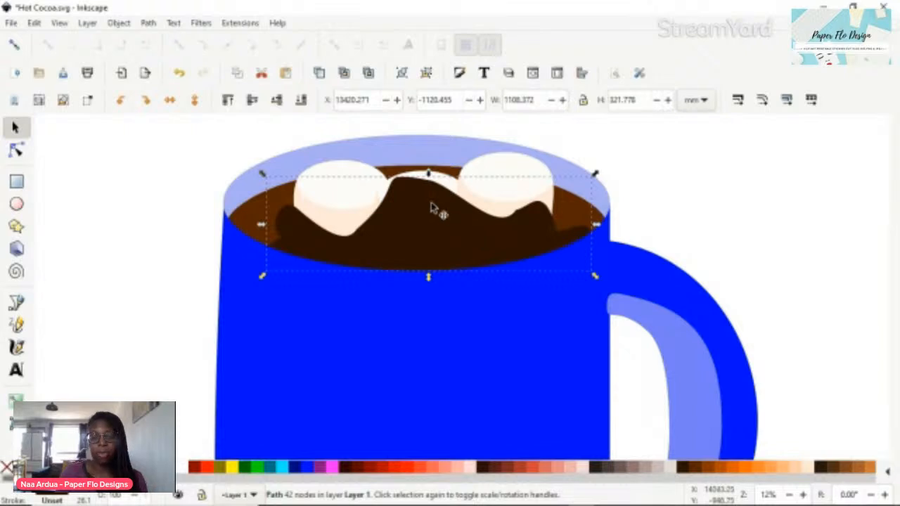
click(277, 102)
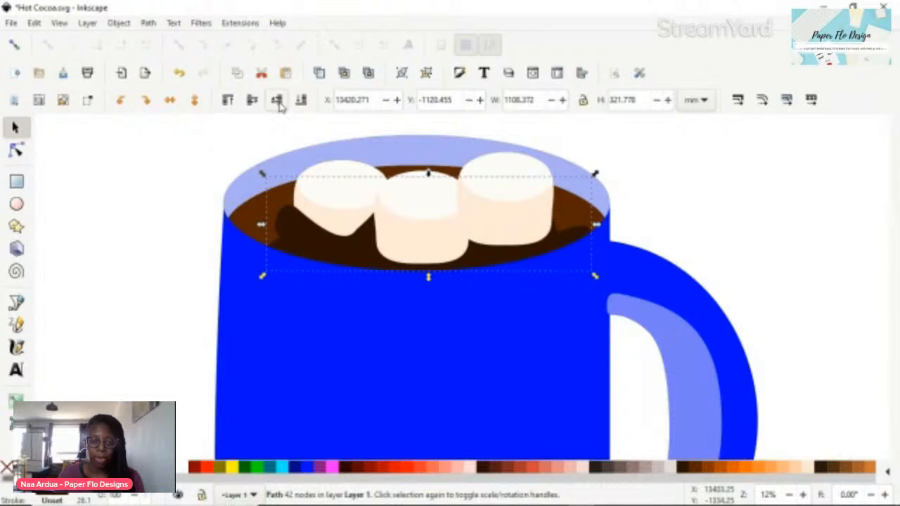
click(277, 100)
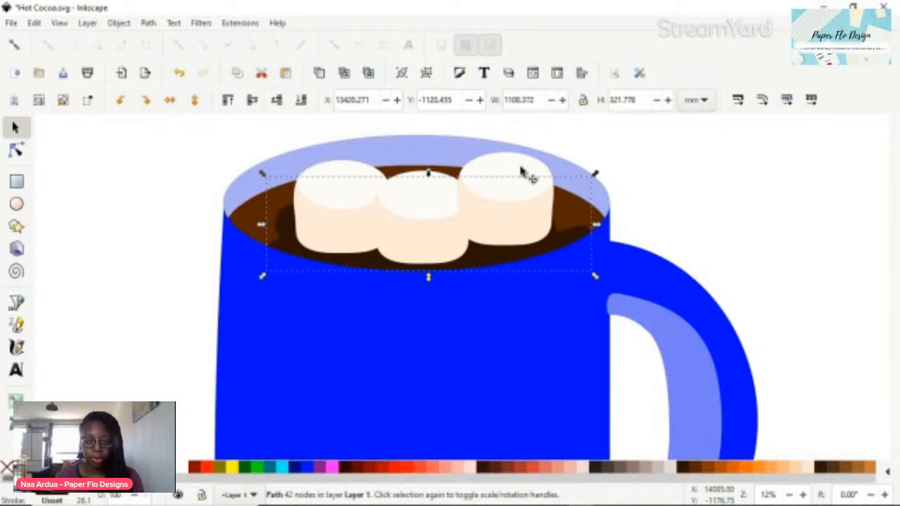
click(738, 240)
scroll(740, 239, down, 2)
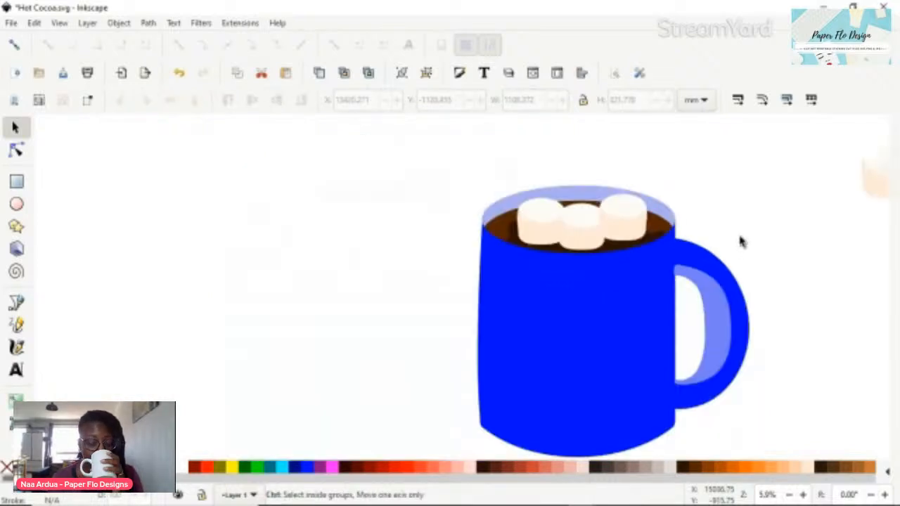
mouse_move(755, 234)
mouse_down()
mouse_move(599, 216)
mouse_move(558, 246)
mouse_move(548, 219)
mouse_move(546, 268)
mouse_up()
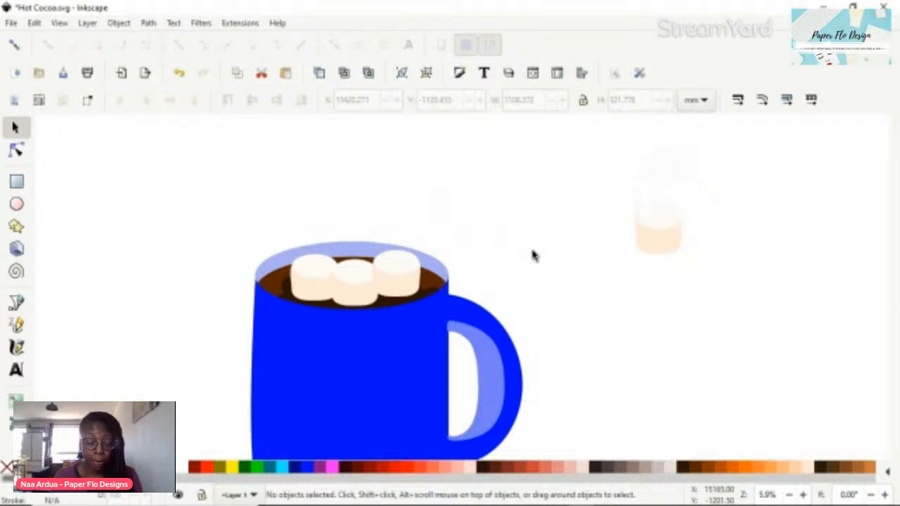
key(p)
mouse_move(305, 239)
mouse_down()
mouse_move(290, 212)
mouse_move(309, 200)
mouse_move(309, 149)
mouse_move(319, 198)
mouse_move(294, 221)
mouse_move(316, 247)
mouse_up()
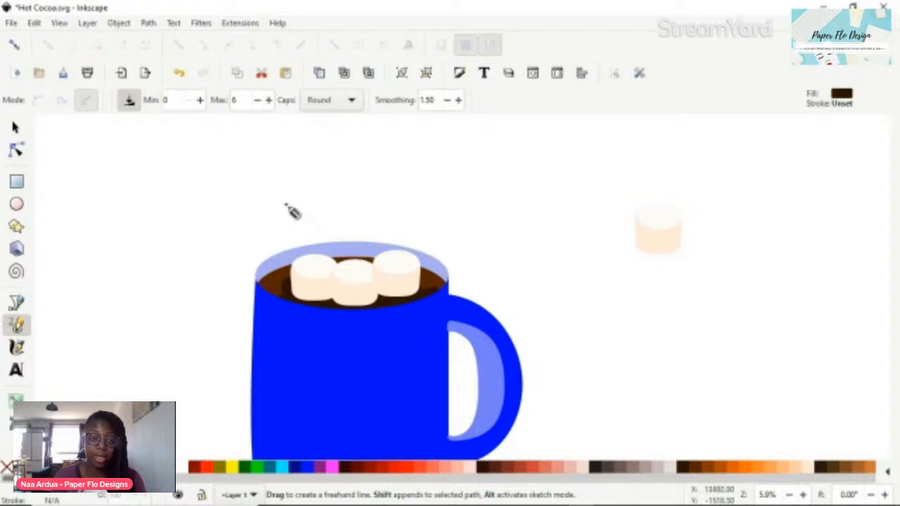
key(s)
drag(217, 134, 352, 247)
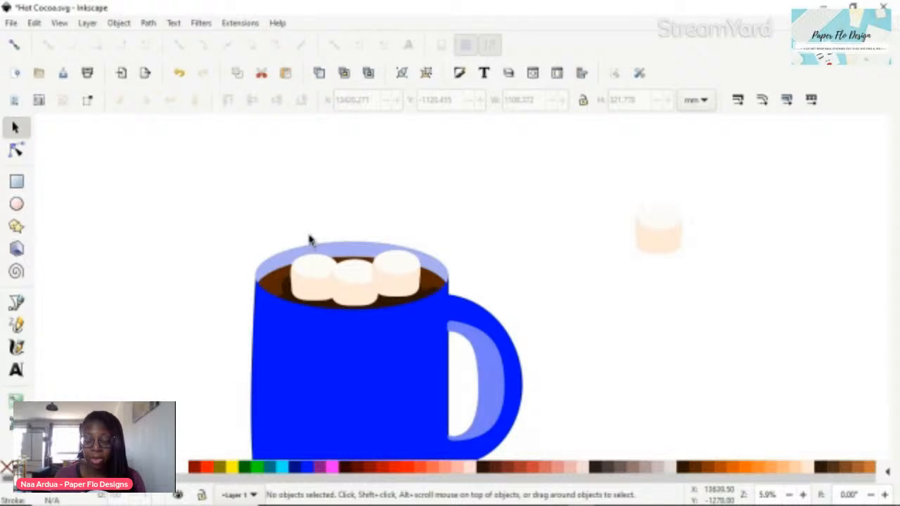
Step: Draw a tall, thin ellipse with radii of about 38 by 353 mm above the mug's left side and convert it to an editable path
key(e)
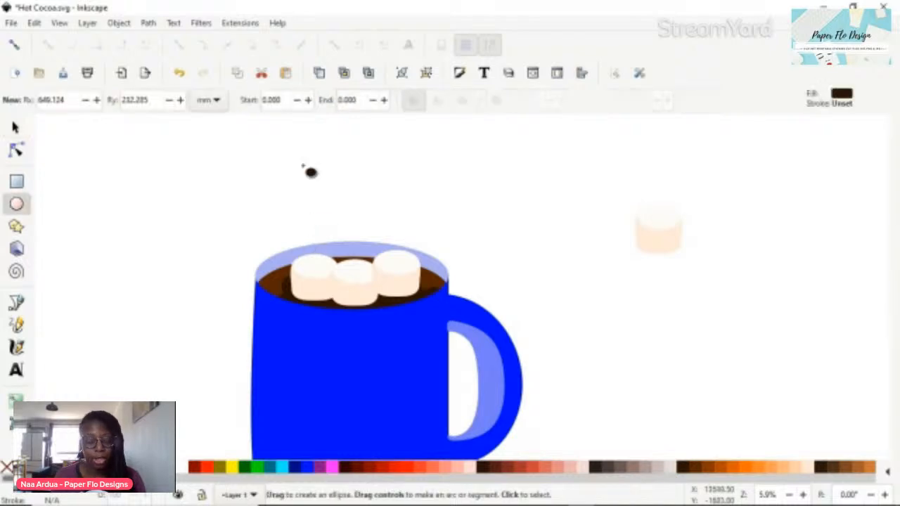
drag(284, 133, 296, 237)
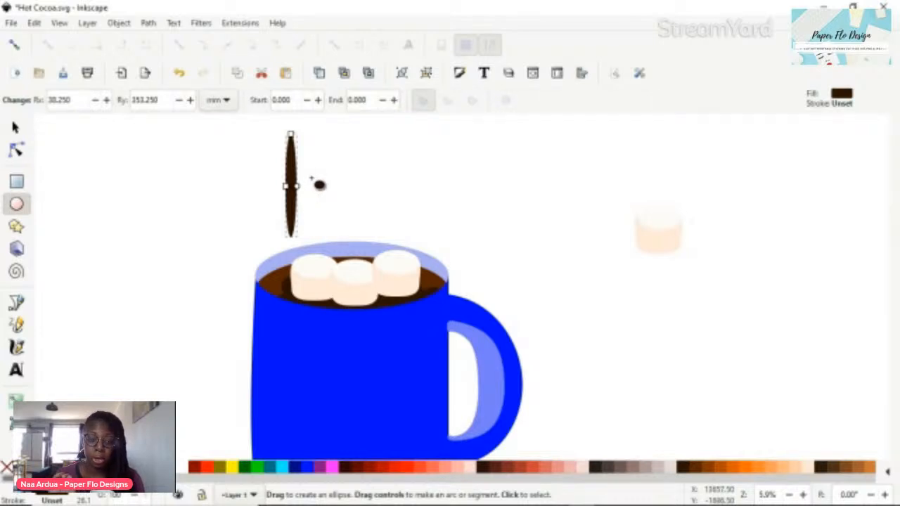
key(ctrl+shift+c)
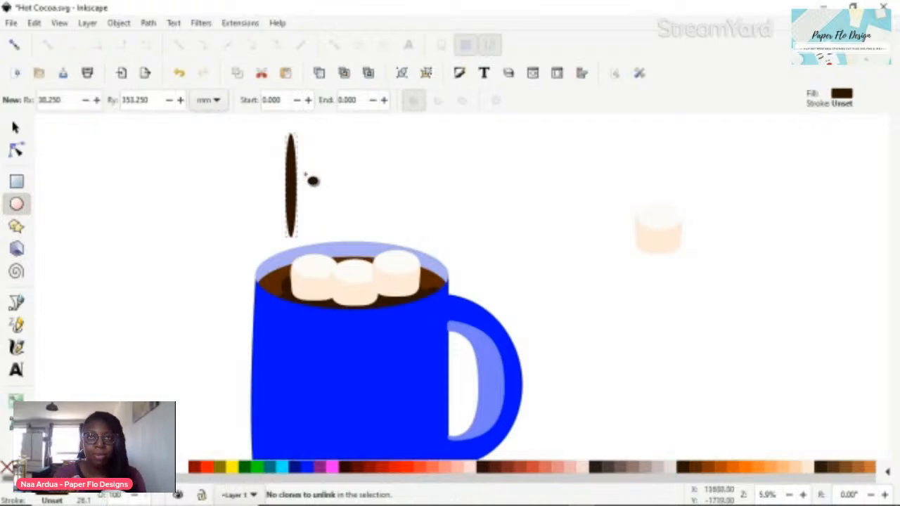
key(n)
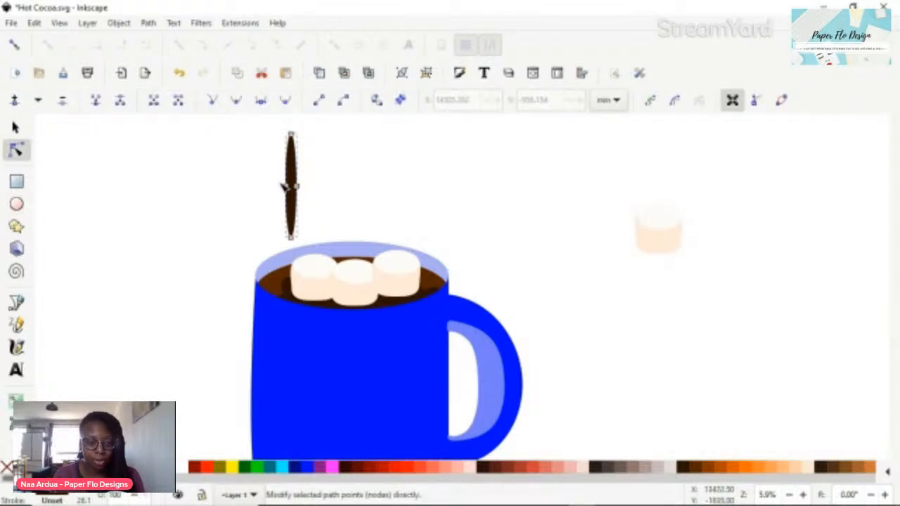
Step: Bend the thin ellipse into a crescent bulging toward the handle and squash it from above to about 423 mm tall
drag(300, 192, 324, 192)
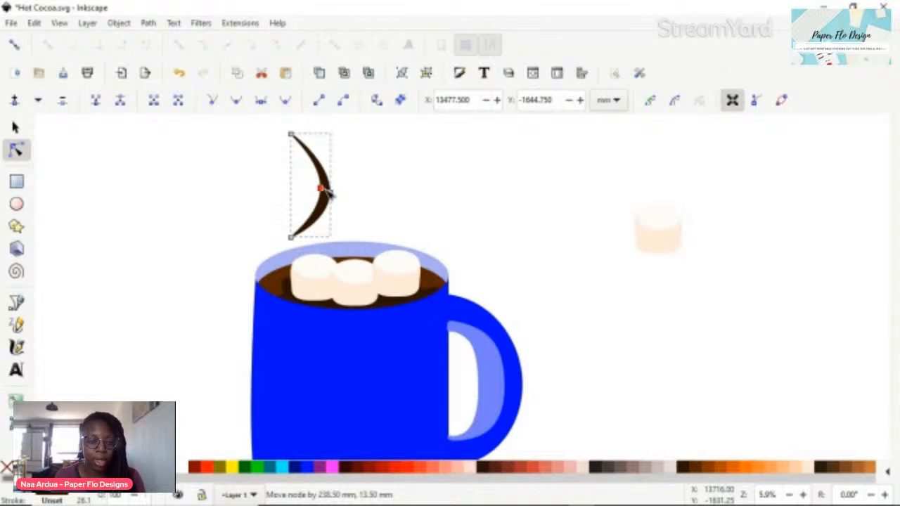
drag(329, 195, 321, 192)
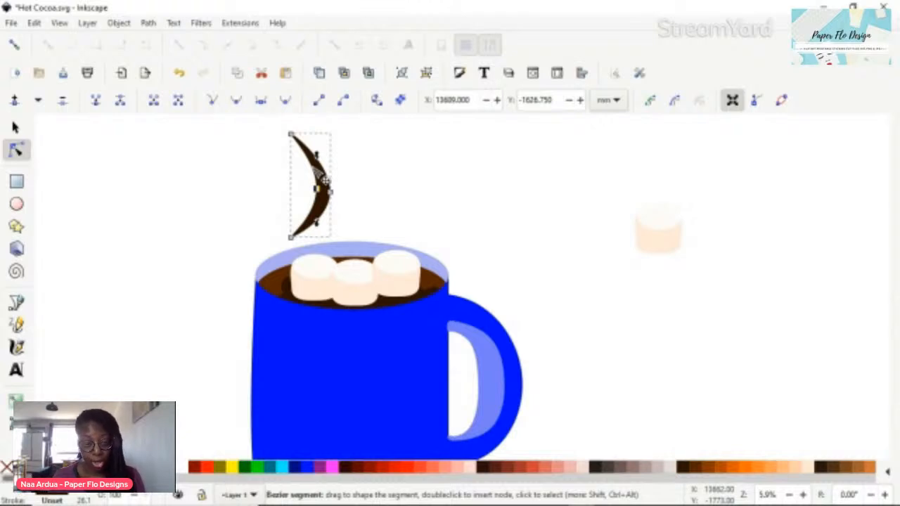
key(s)
drag(315, 134, 324, 172)
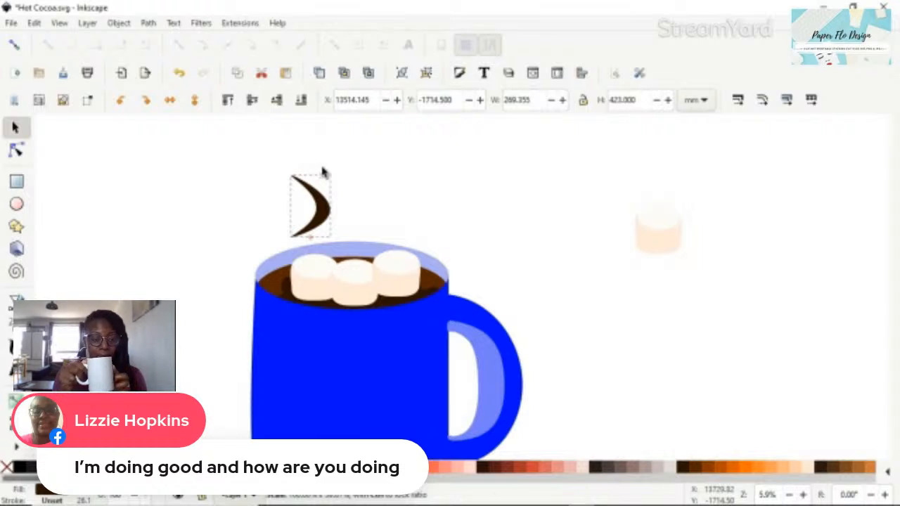
click(326, 221)
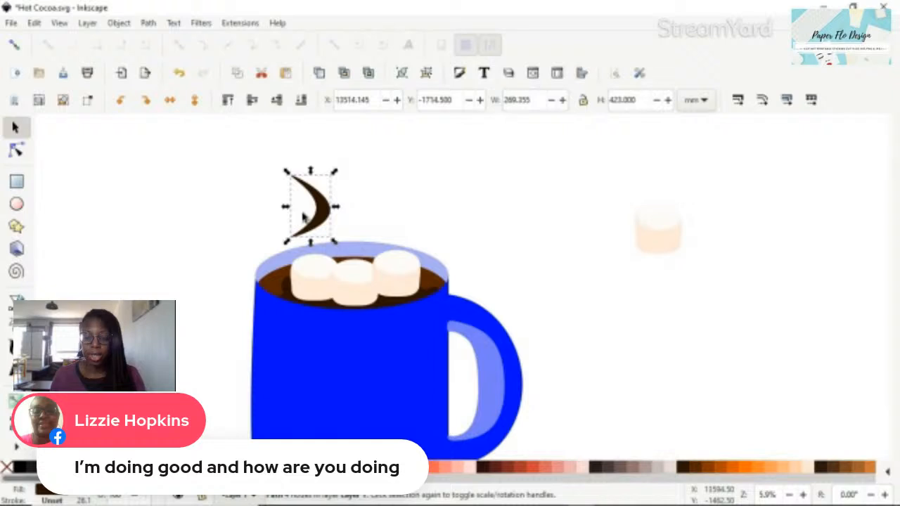
Step: Place a mirrored copy of the crescent above the original, tips meeting, and unite both into one S-shaped wisp
click(320, 201)
drag(335, 171, 250, 161)
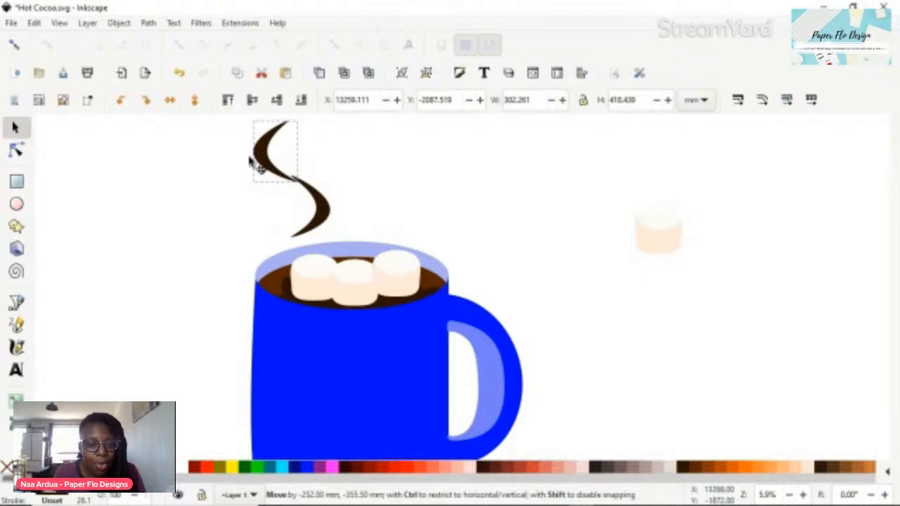
drag(250, 161, 258, 161)
click(451, 212)
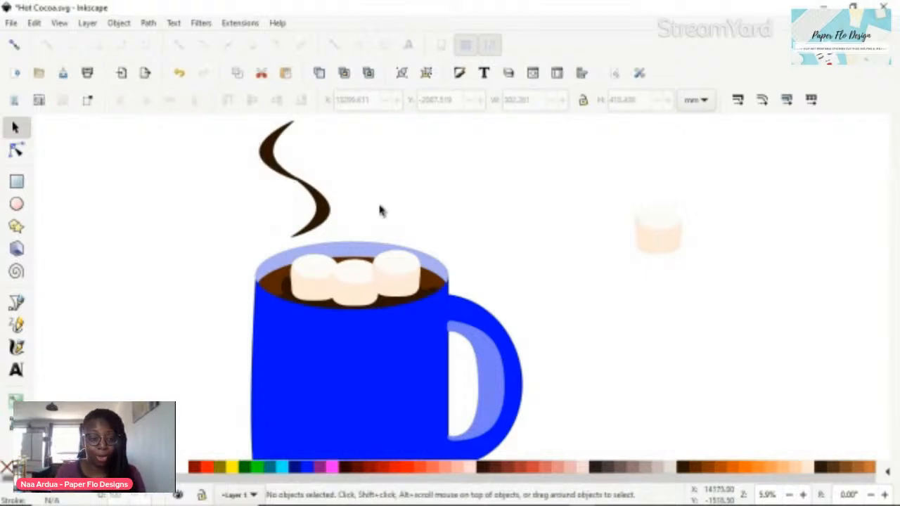
click(287, 175)
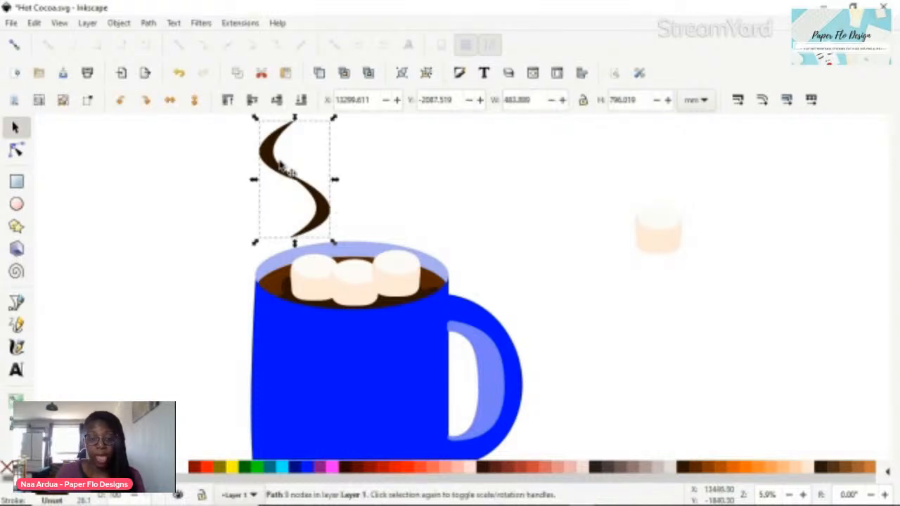
Step: Thicken the wisp's middle by moving the lower junction node about 18 mm outward and 22.5 mm down
scroll(299, 187, up, 2)
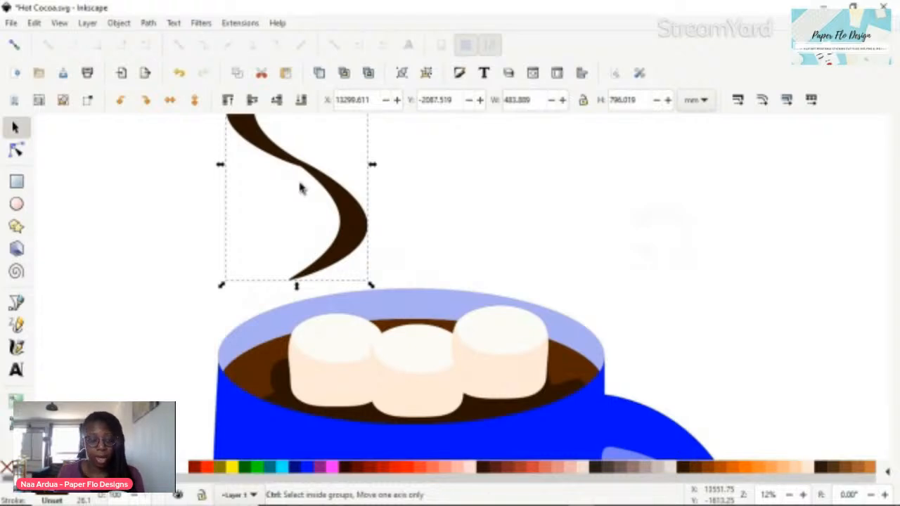
key(n)
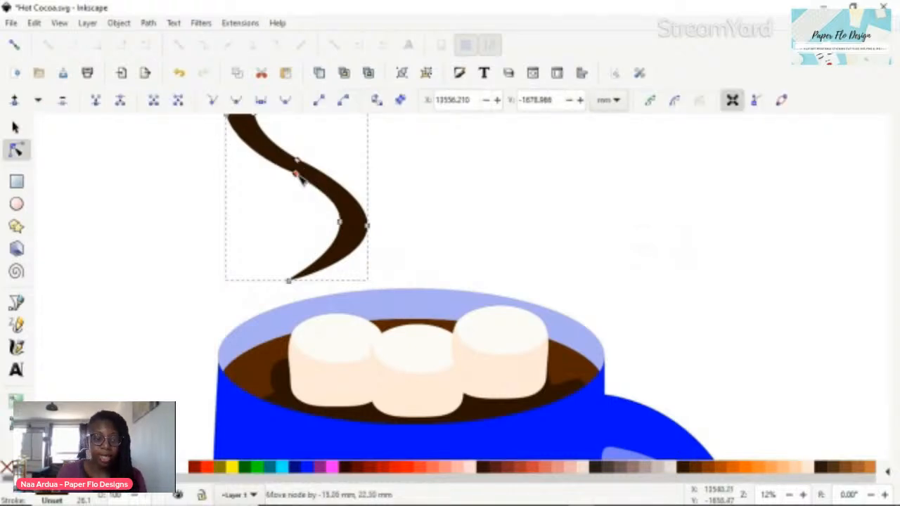
scroll(459, 216, down, 2)
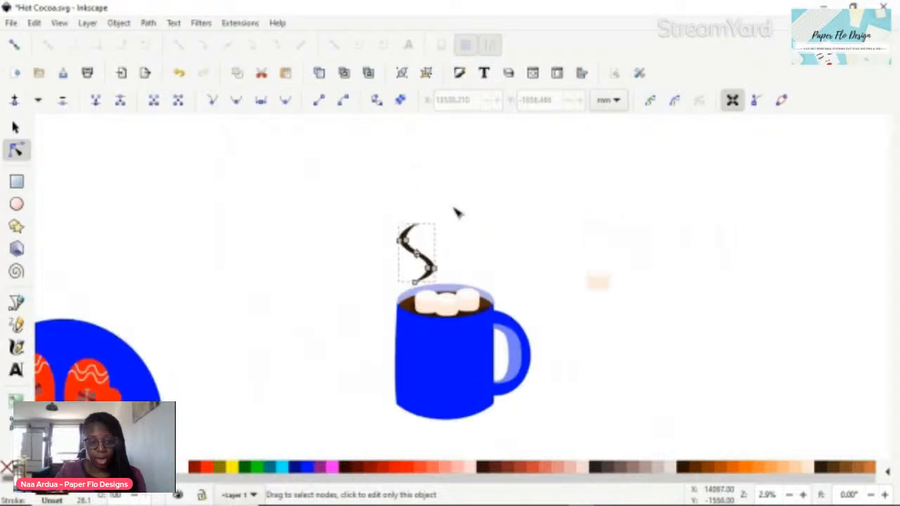
drag(455, 213, 285, 168)
click(334, 218)
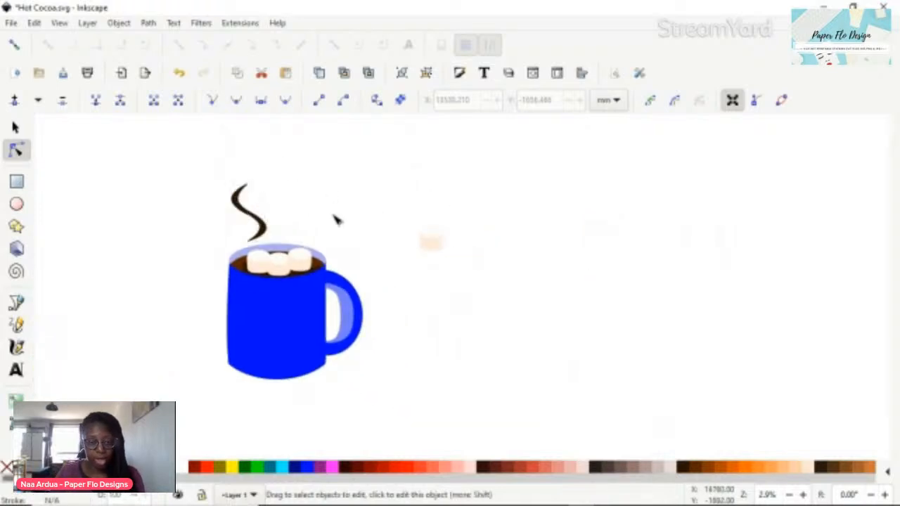
Step: Make the wisp's lower junction node auto-smooth so the outline flows evenly between the two curves
scroll(285, 223, up, 2)
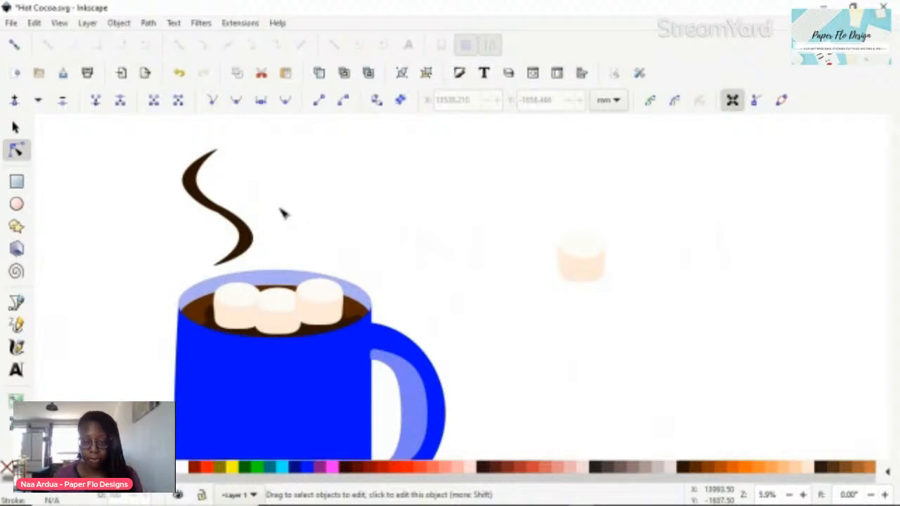
scroll(232, 209, up, 1)
scroll(235, 224, up, 1)
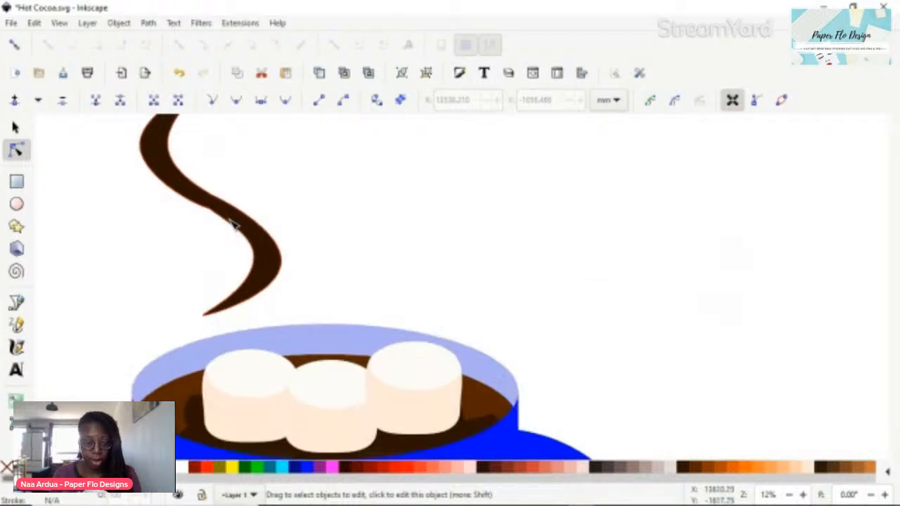
scroll(225, 219, up, 1)
click(210, 205)
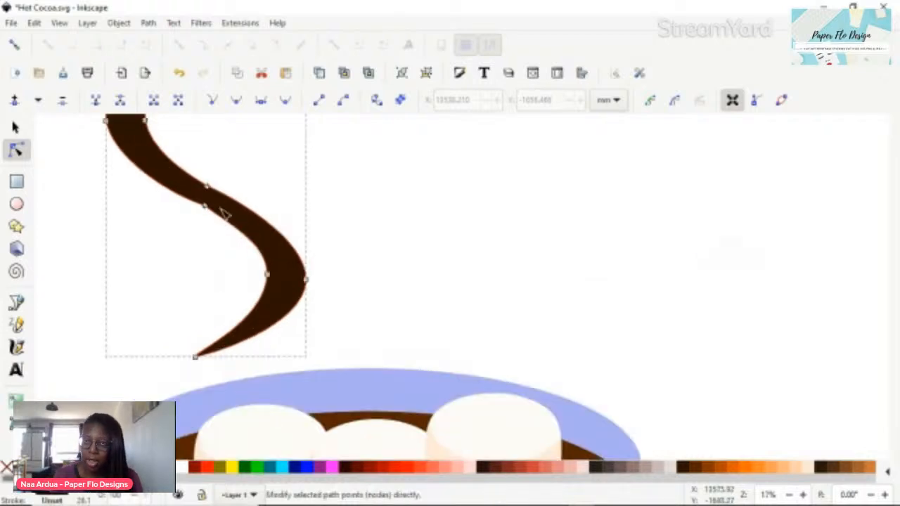
click(208, 206)
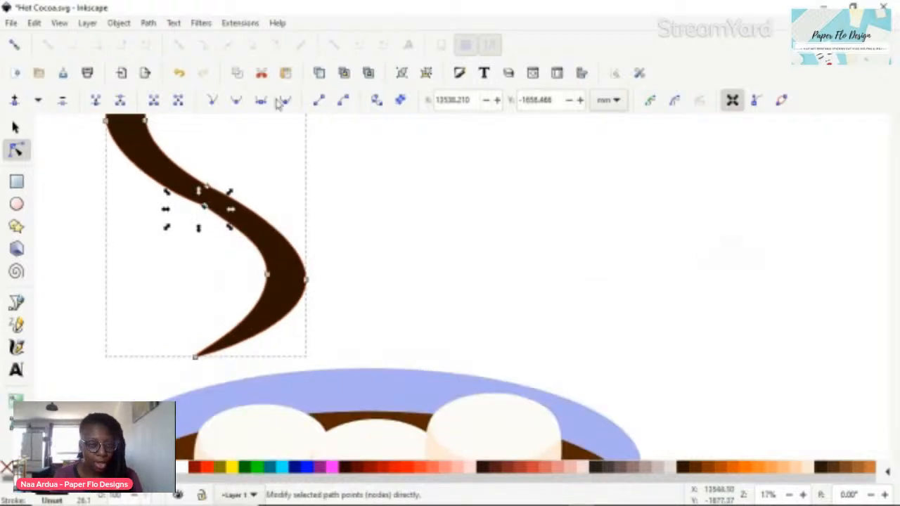
click(285, 101)
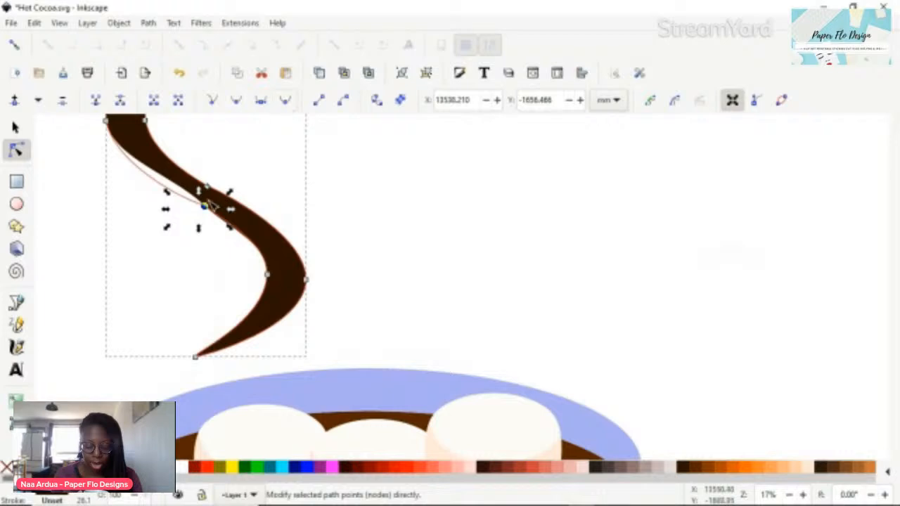
click(328, 206)
click(395, 207)
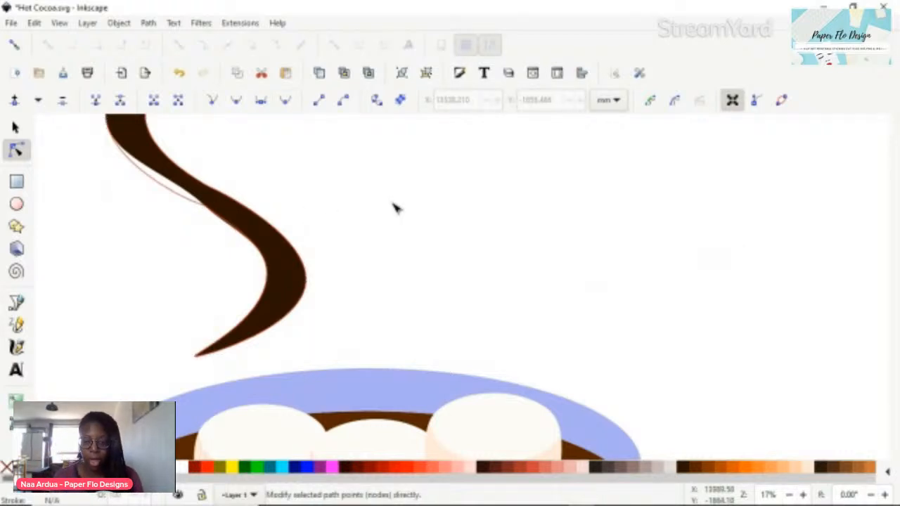
ctrl+scroll(394, 207, down, 2)
scroll(544, 238, up, 2)
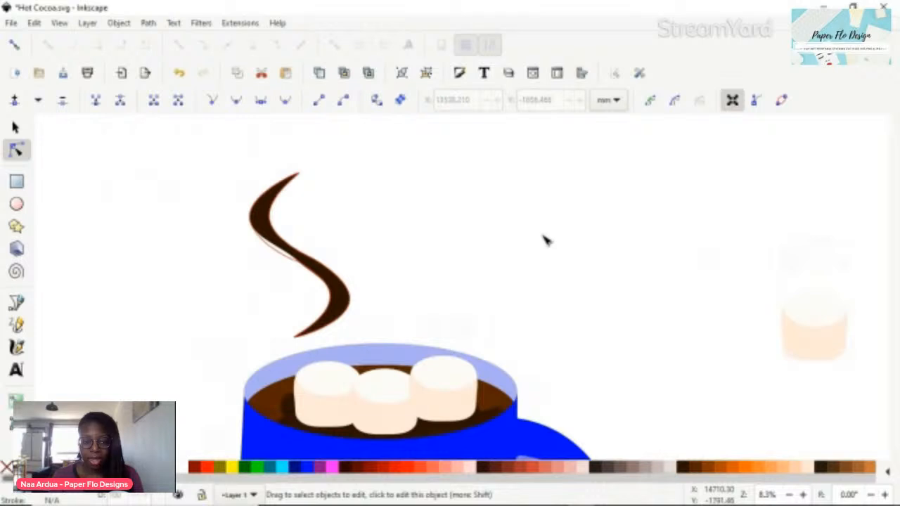
scroll(545, 244, down, 2)
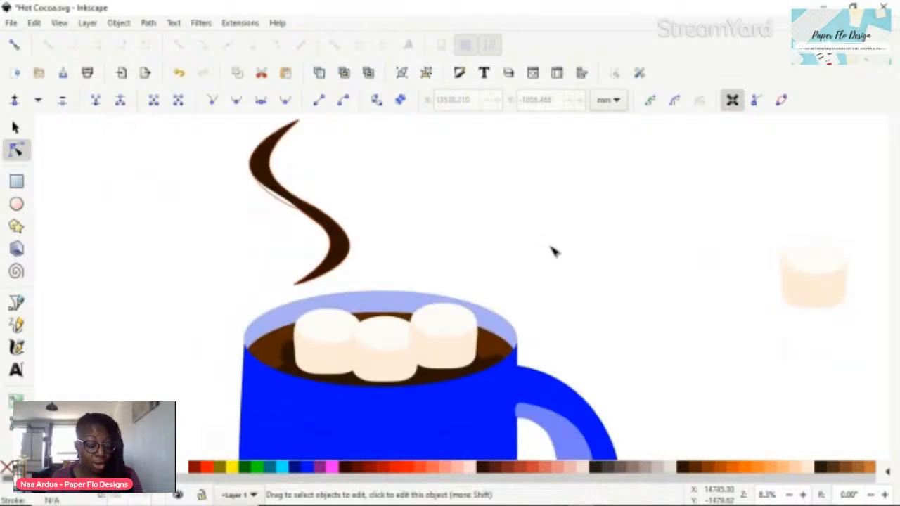
scroll(569, 255, down, 2)
ctrl+scroll(568, 256, down, 2)
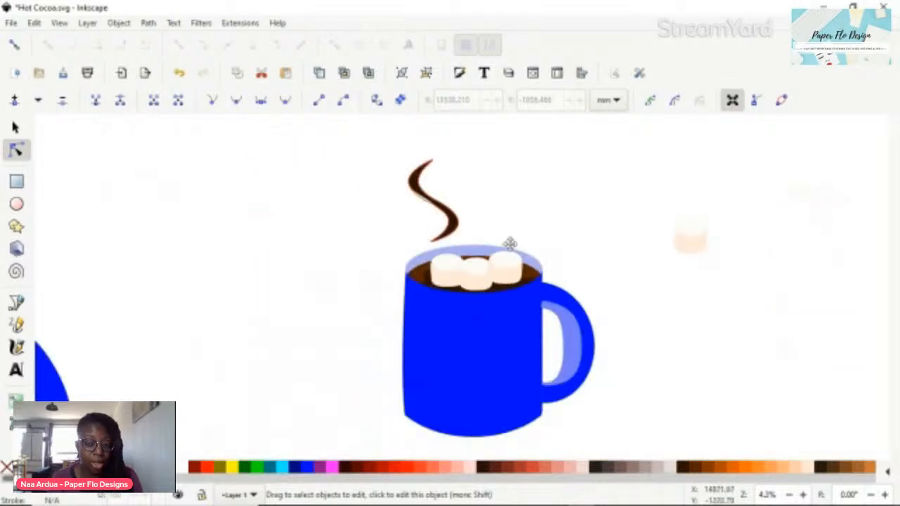
scroll(508, 243, right, 4)
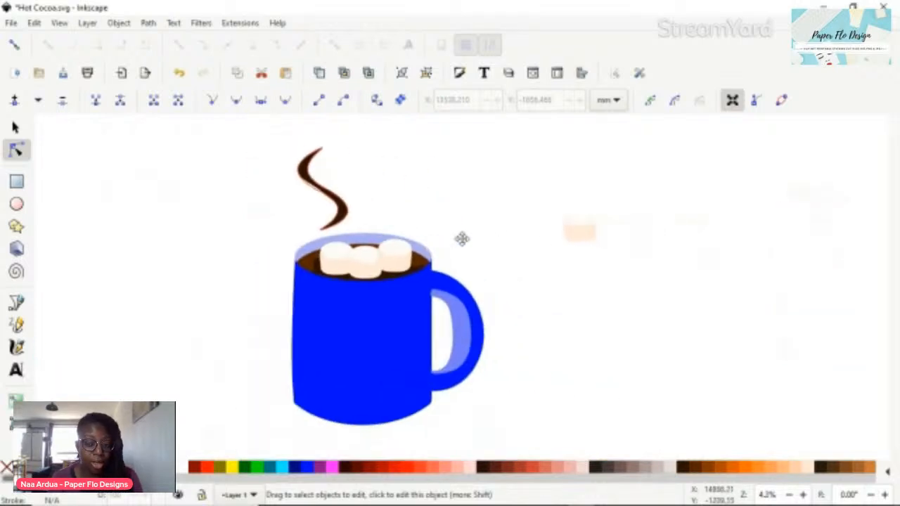
Step: Stretch the wisp upward to about 1000 mm tall, keeping its lower tip in place
key(s)
click(320, 186)
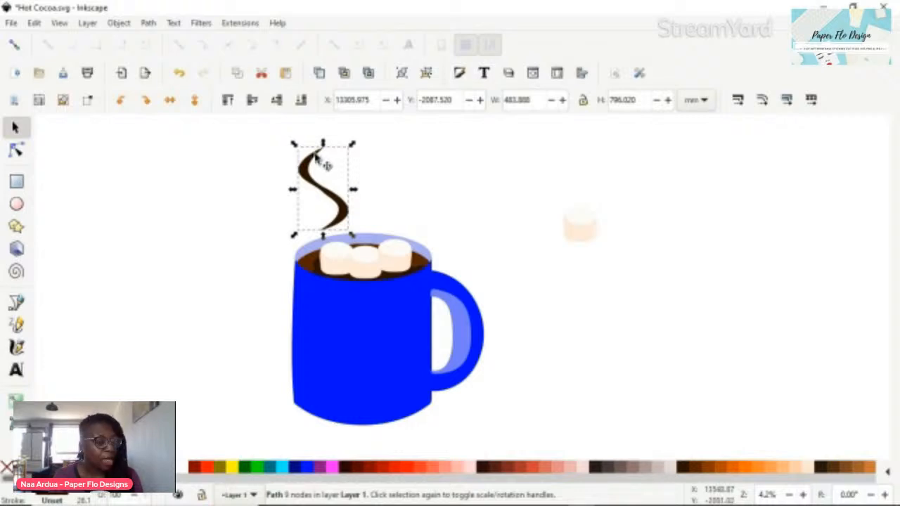
mouse_move(323, 143)
mouse_down()
mouse_move(321, 110)
mouse_move(323, 130)
mouse_up()
click(346, 174)
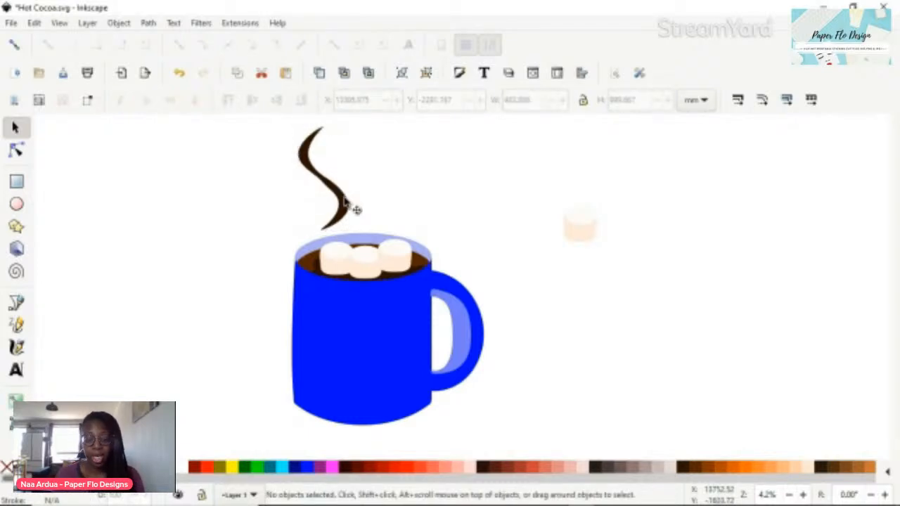
Step: Rotate the wisp slightly clockwise so that it stands more upright above the mug
click(345, 202)
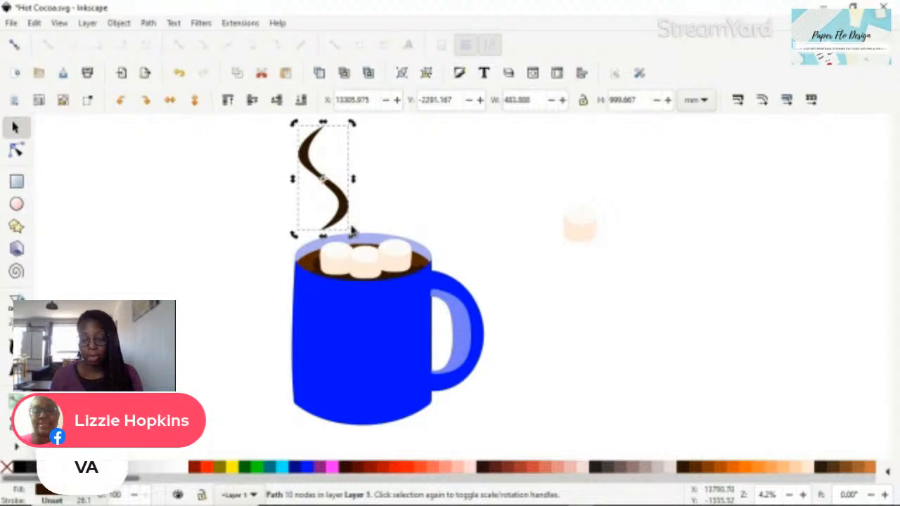
click(346, 224)
drag(353, 234, 342, 240)
click(339, 206)
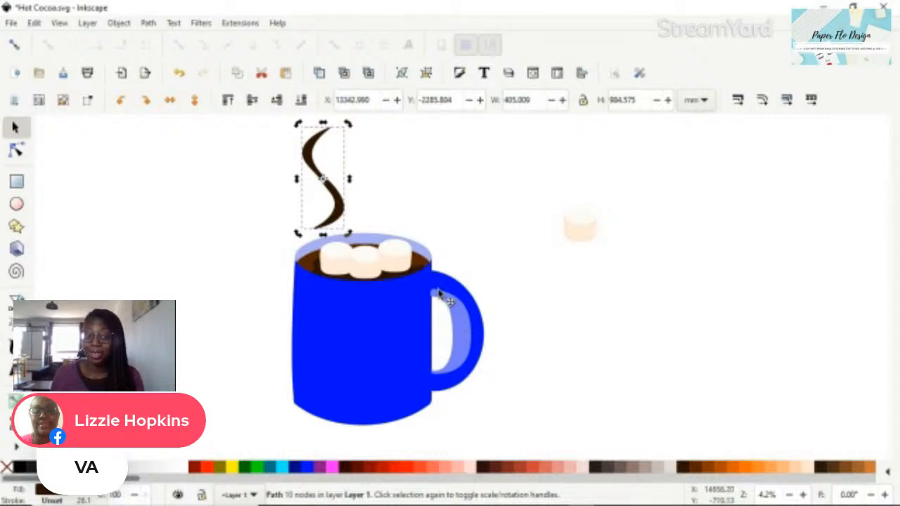
Step: Recolor the wisp with the handle's light blue, then with a paler lavender averaged from the area around its lower curve
key(d)
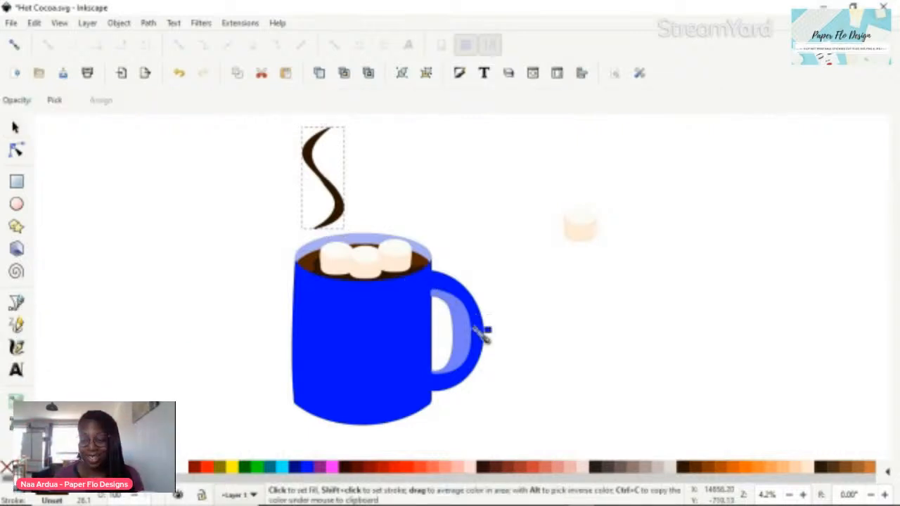
click(465, 325)
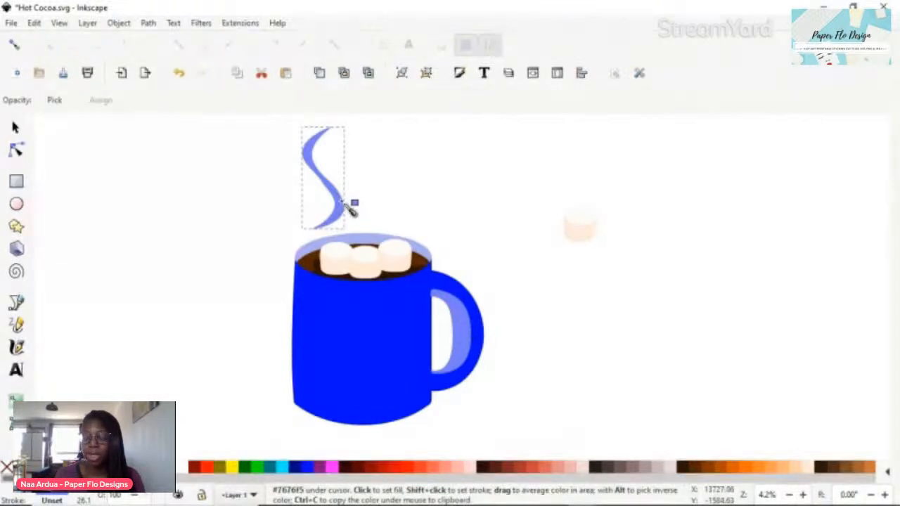
drag(344, 201, 366, 198)
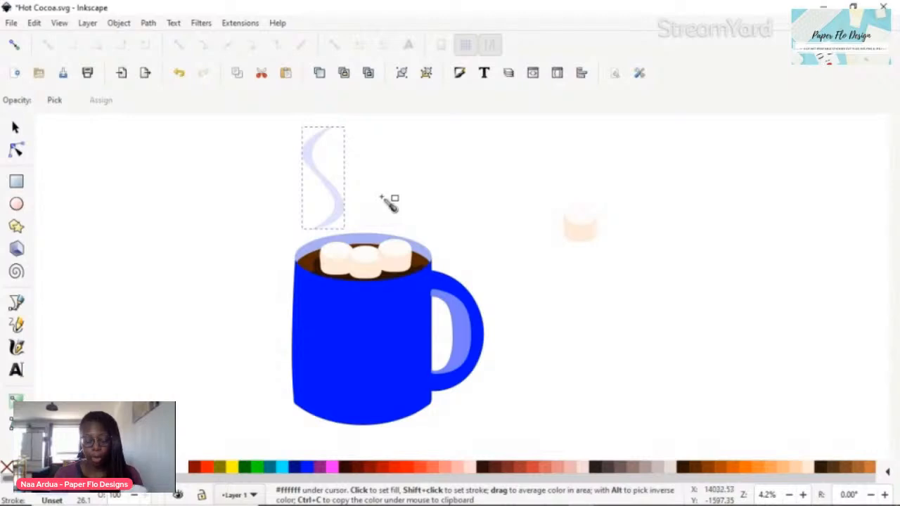
key(s)
click(394, 201)
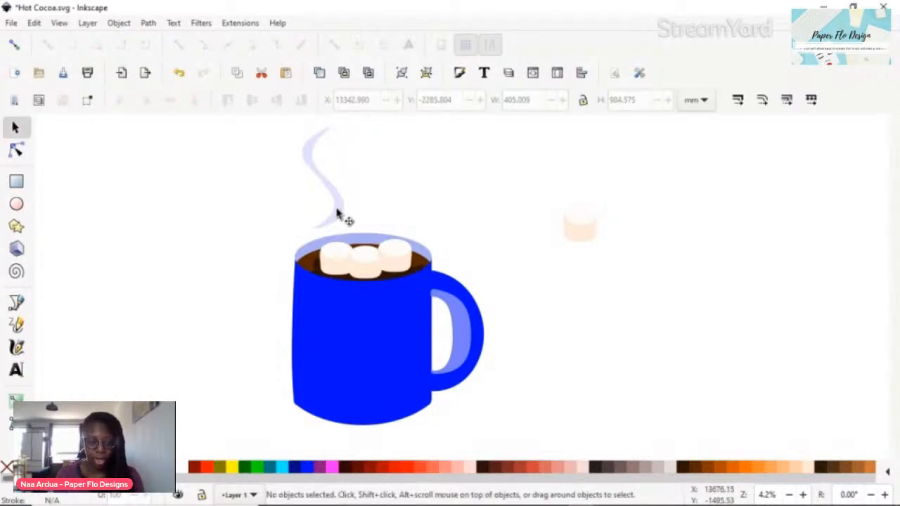
Step: Duplicate the pale wisp and place the copy just beside it, above the middle marshmallow
click(337, 215)
key(ctrl+d)
drag(338, 214, 389, 196)
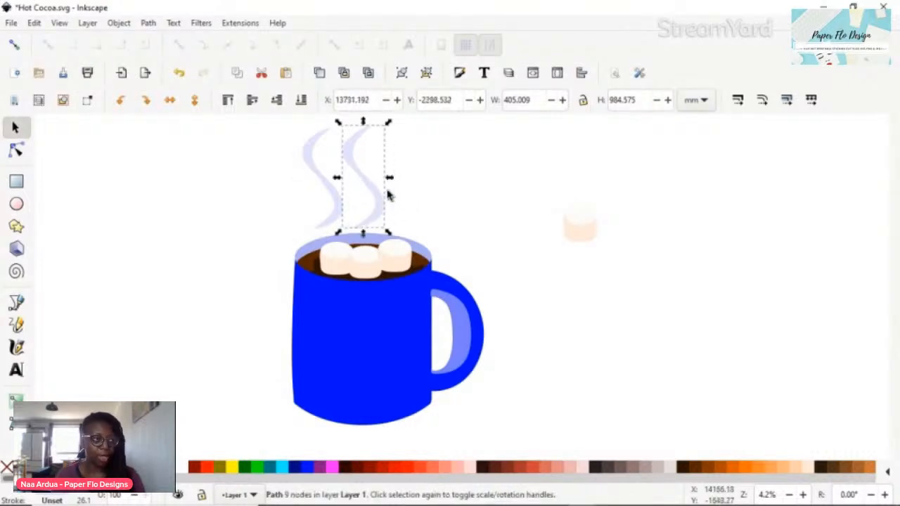
Step: Rotate the middle wisp slightly clockwise, then make it narrower and clearly shorter than the original wisp
click(363, 170)
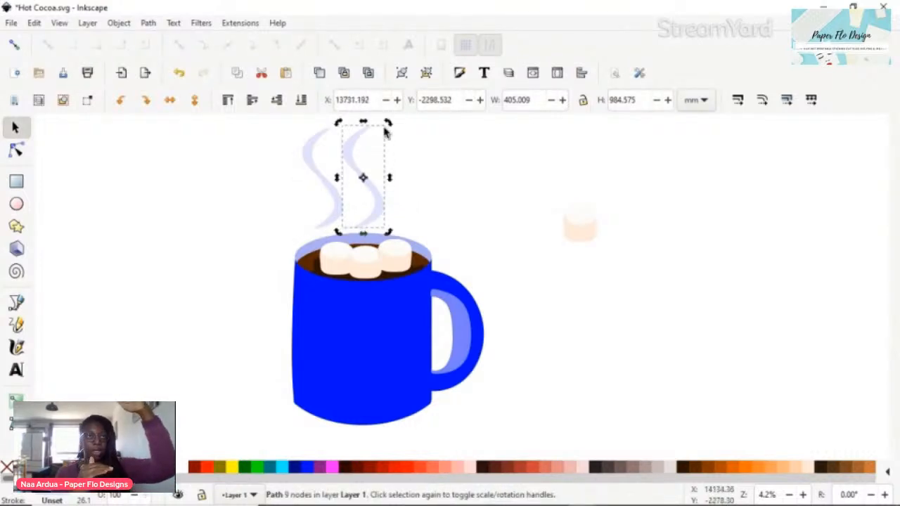
drag(390, 125, 332, 240)
click(368, 131)
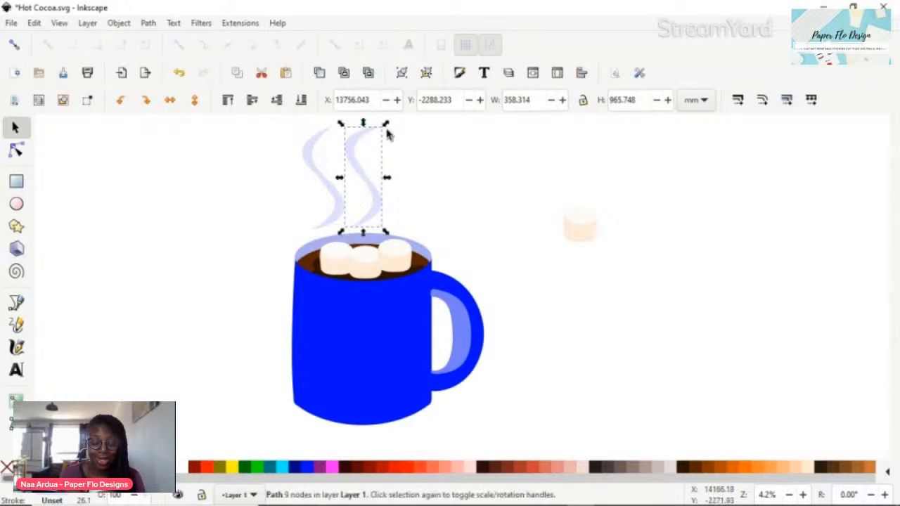
drag(393, 178, 374, 182)
drag(356, 122, 359, 153)
Step: Duplicate the tall original wisp, place the copy on the handle side of the short one, and undo its horizontal flip
click(320, 180)
key(ctrl+d)
drag(324, 179, 395, 180)
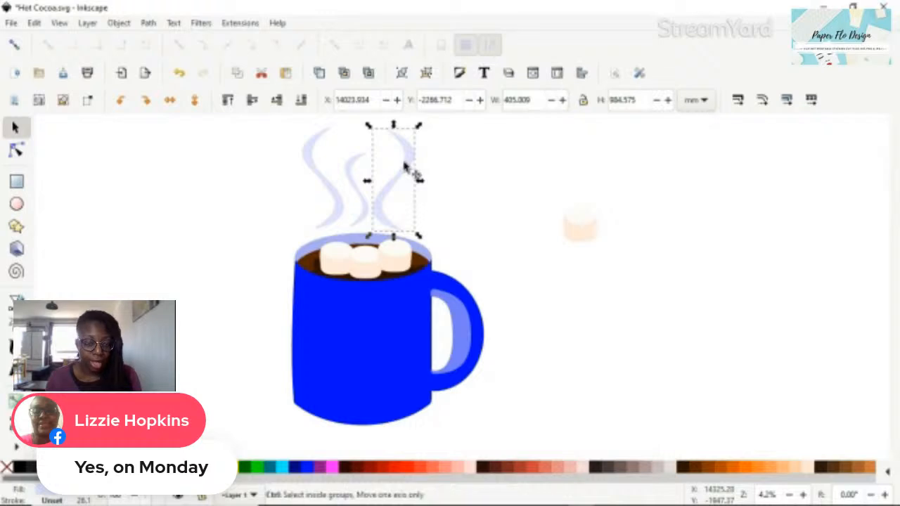
key(ctrl+z)
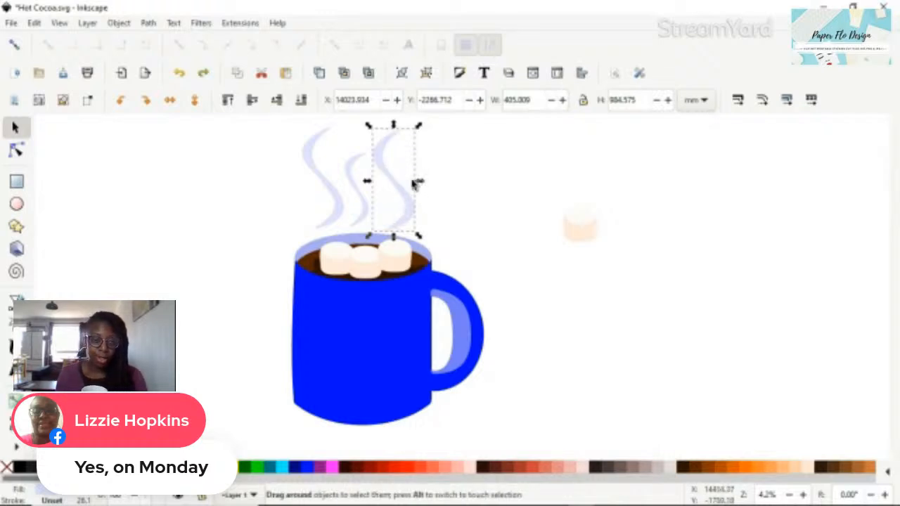
click(390, 185)
click(375, 191)
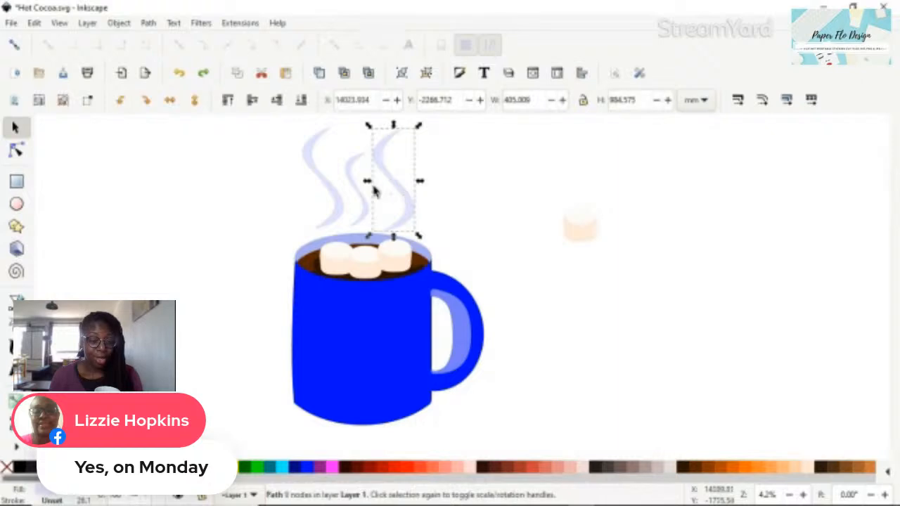
Step: Narrow the handle-side wisp to about 240 mm wide and place it slightly higher above the marshmallow nearest the handle
drag(365, 185, 394, 192)
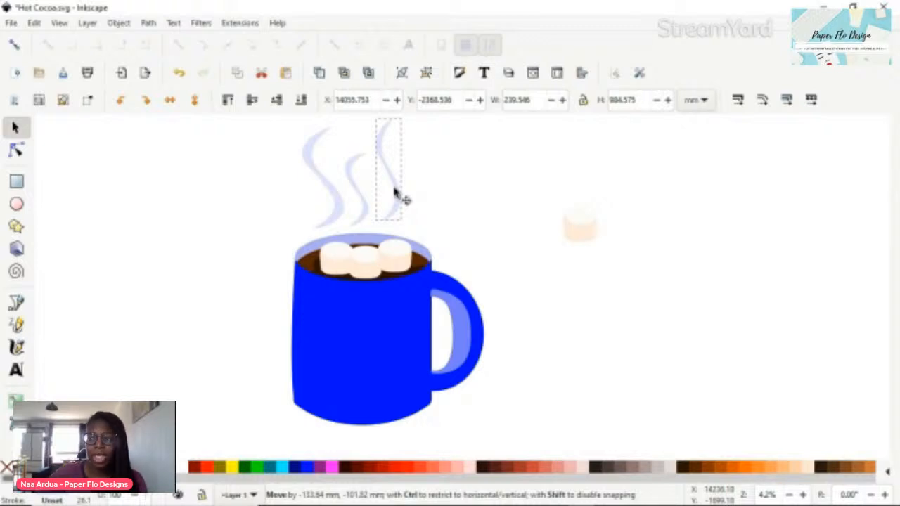
drag(395, 194, 395, 194)
click(518, 169)
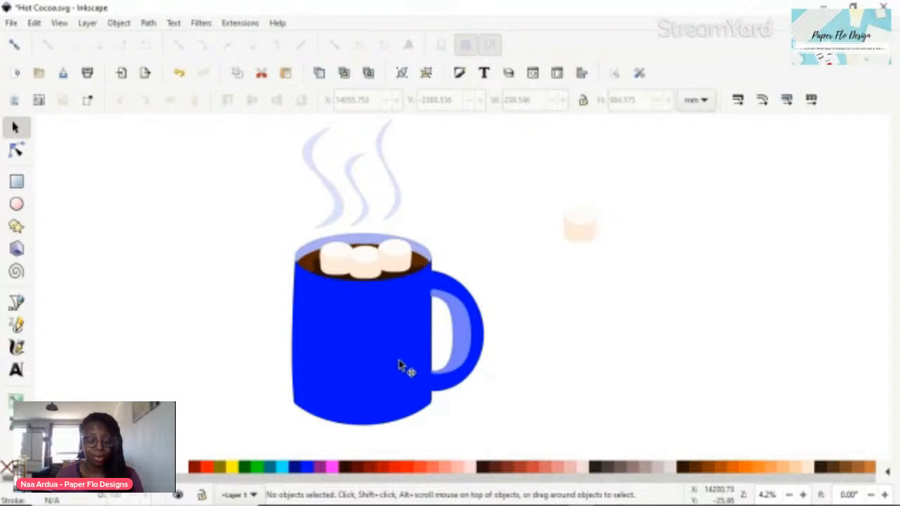
Step: Recolor the mug body and the outer handle together with pure red (#FF0000), leaving out the handle's light blue shading
click(400, 369)
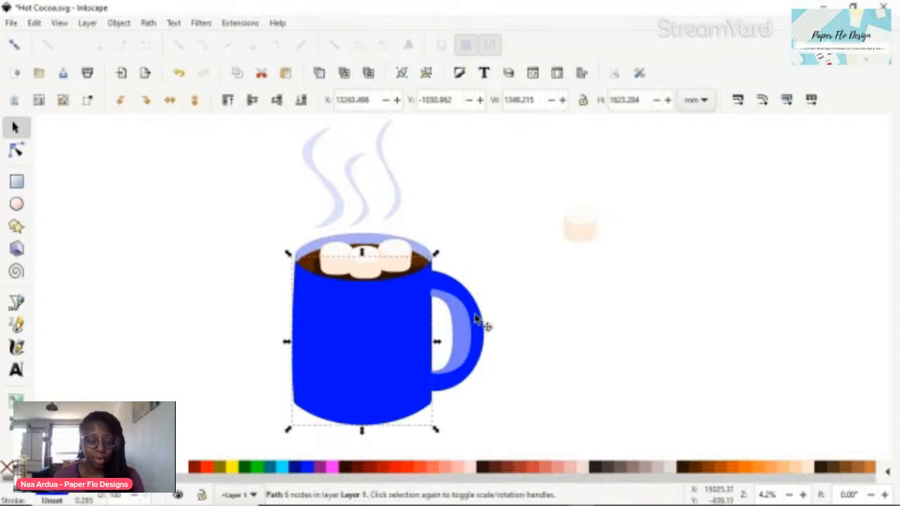
shift+click(444, 289)
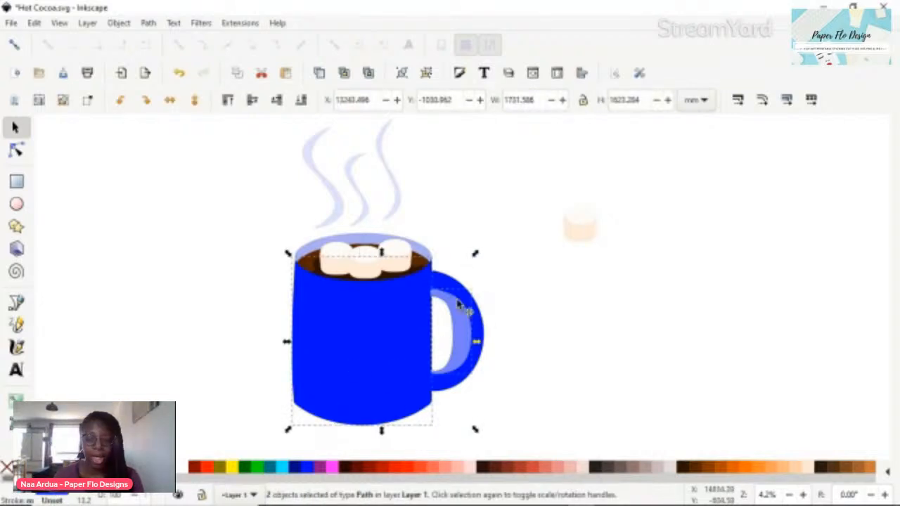
click(457, 308)
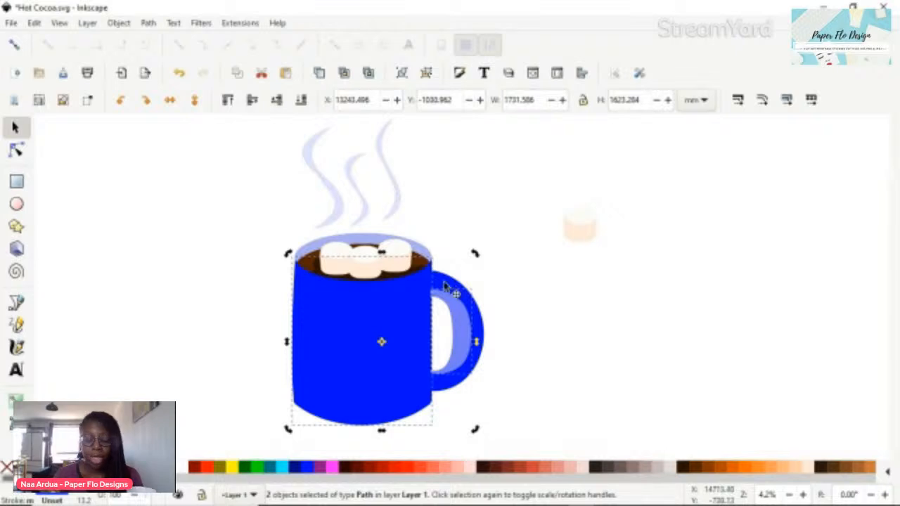
click(447, 282)
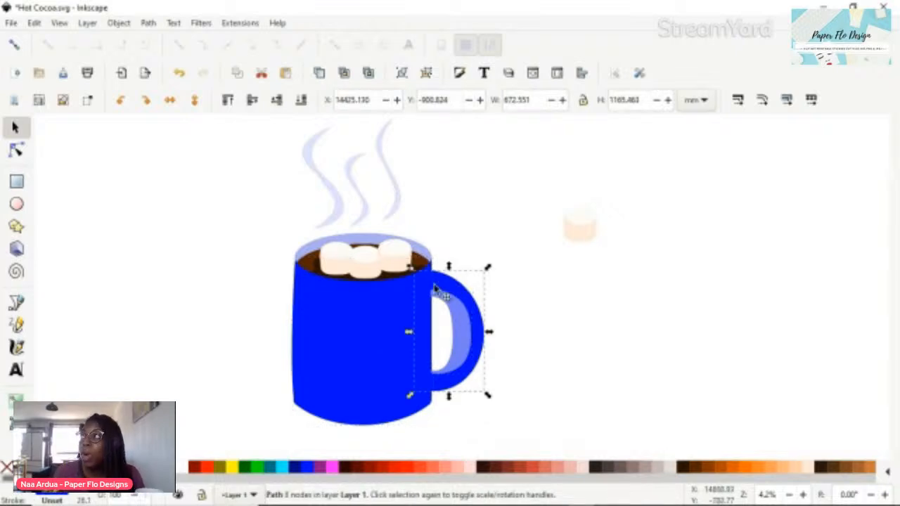
shift+click(365, 315)
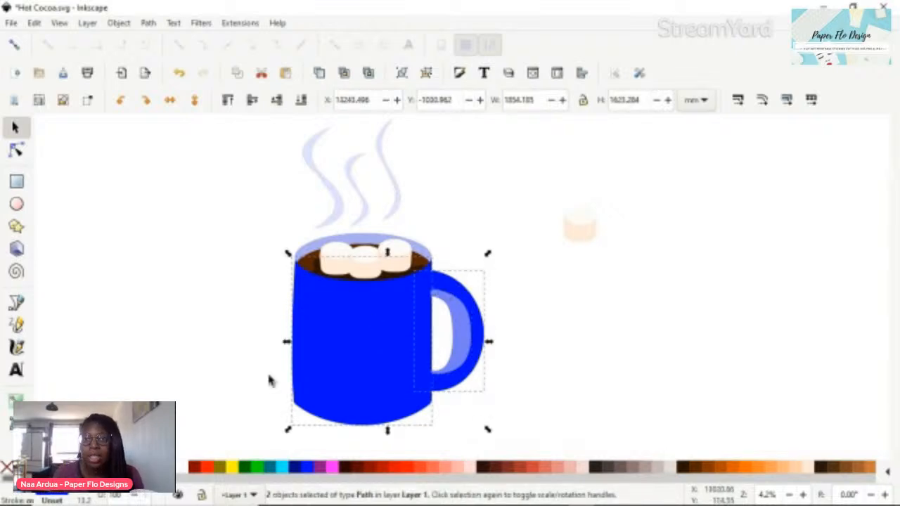
click(207, 468)
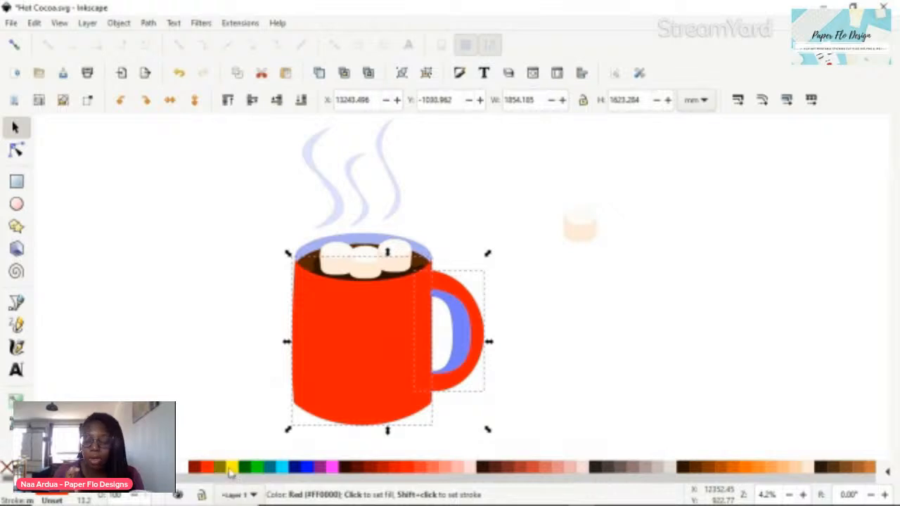
click(602, 313)
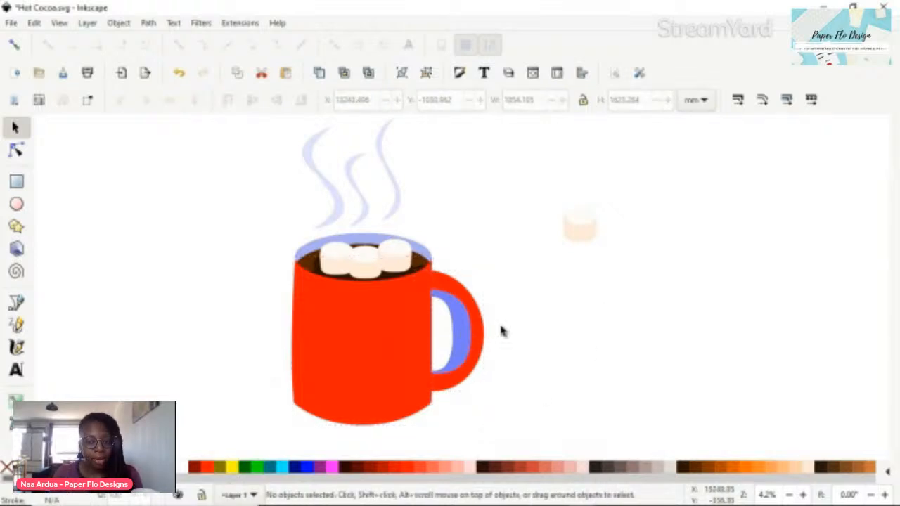
Step: Delete the spare marshmallow group lying apart from the mug on the handle side
drag(540, 185, 667, 286)
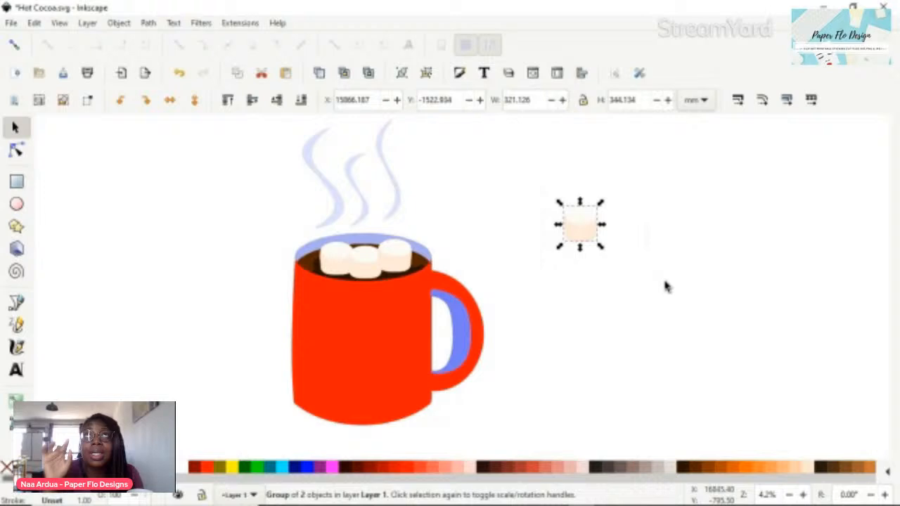
key(Delete)
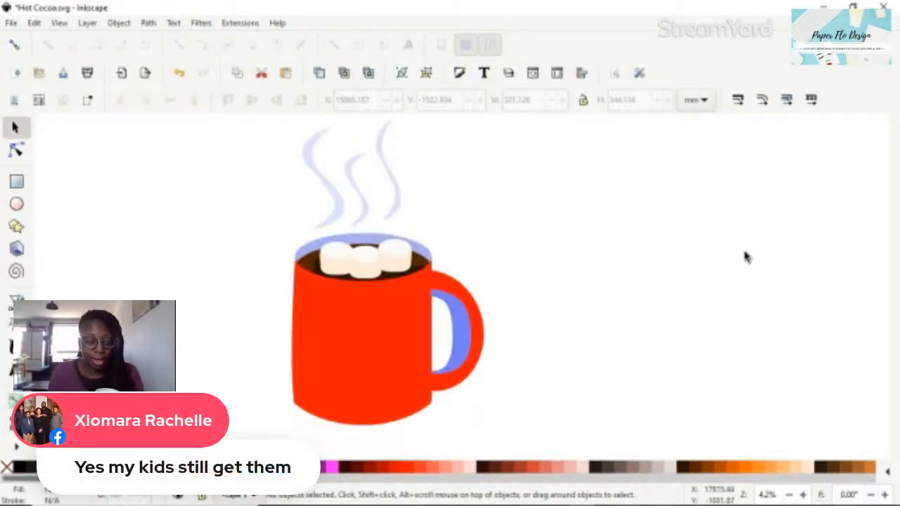
Step: Group the mug, cocoa, marshmallows and all three steam wisps into one object and shift it slightly left and down
drag(197, 117, 565, 450)
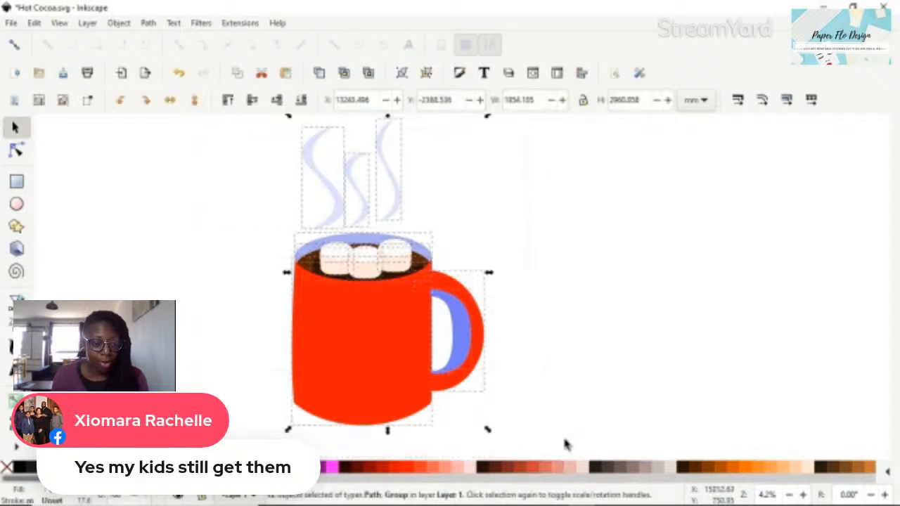
key(ctrl+g)
mouse_move(386, 332)
mouse_down()
mouse_move(485, 315)
mouse_move(345, 337)
mouse_move(476, 328)
mouse_move(372, 326)
mouse_move(401, 326)
mouse_up()
click(588, 299)
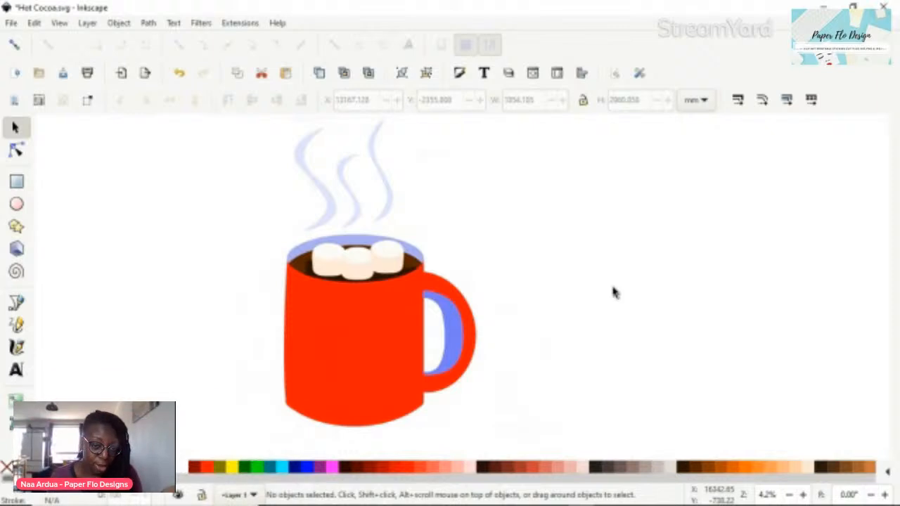